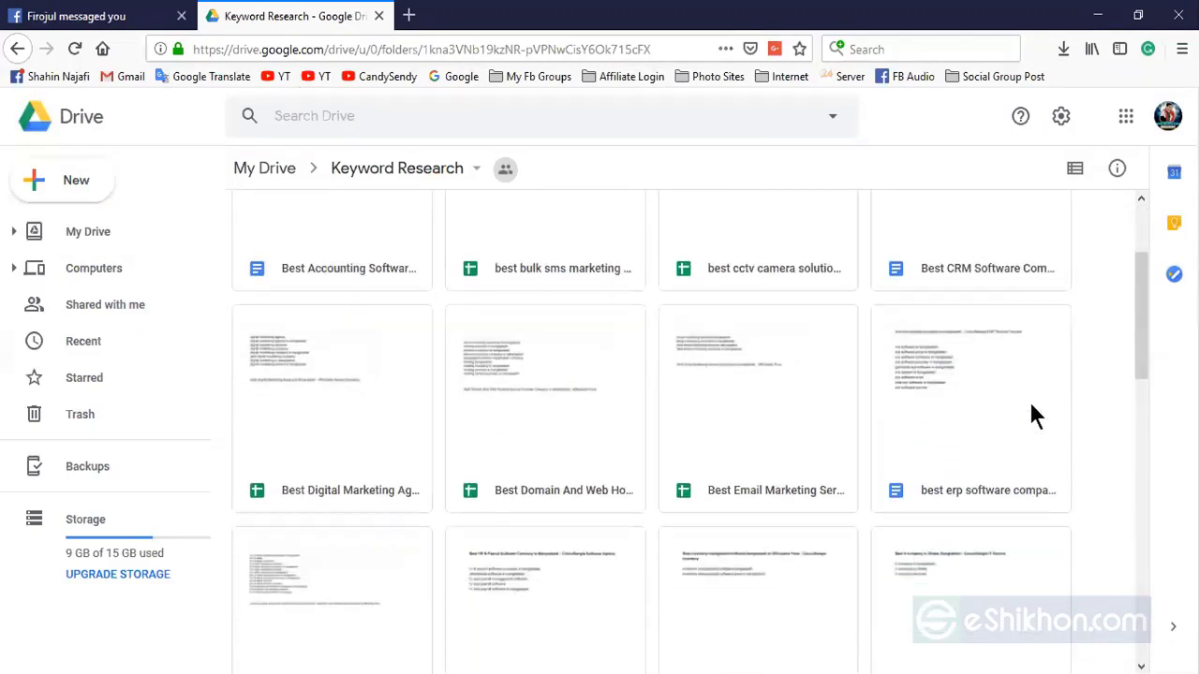
Look through the files in the Keyword Research folder and open the best bulk sms marketing spreadsheet.
scroll(1032, 409, "down", 6)
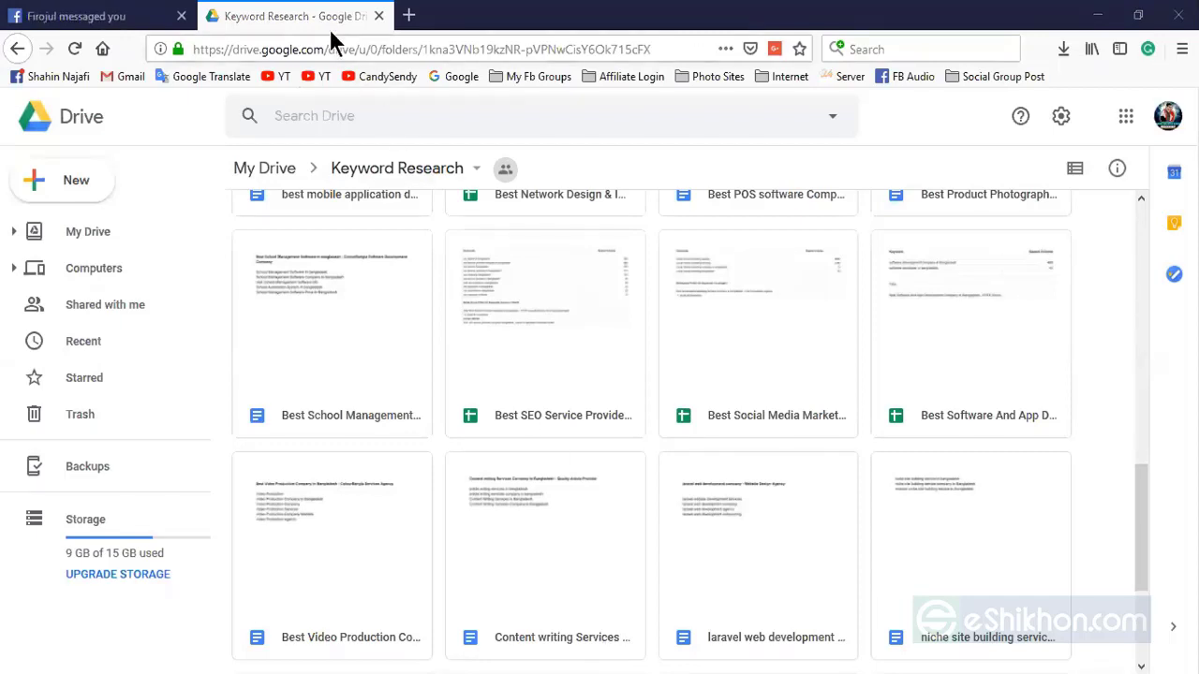
scroll(1092, 359, "down", 3)
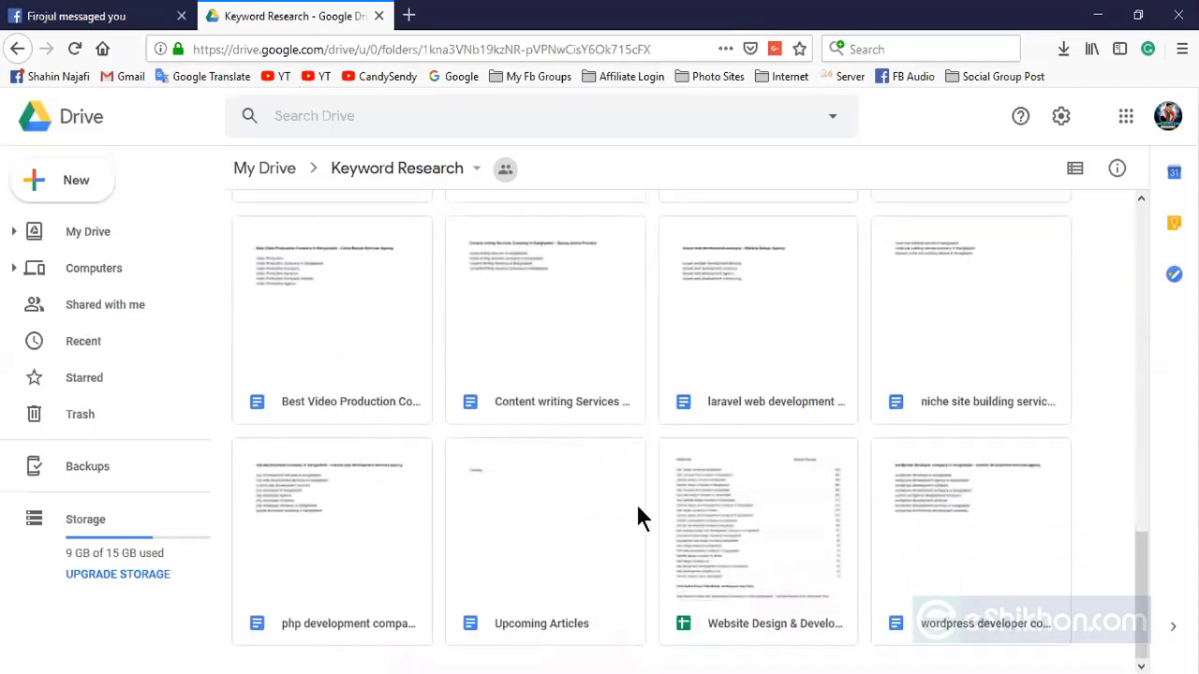
scroll(677, 471, "up", 10)
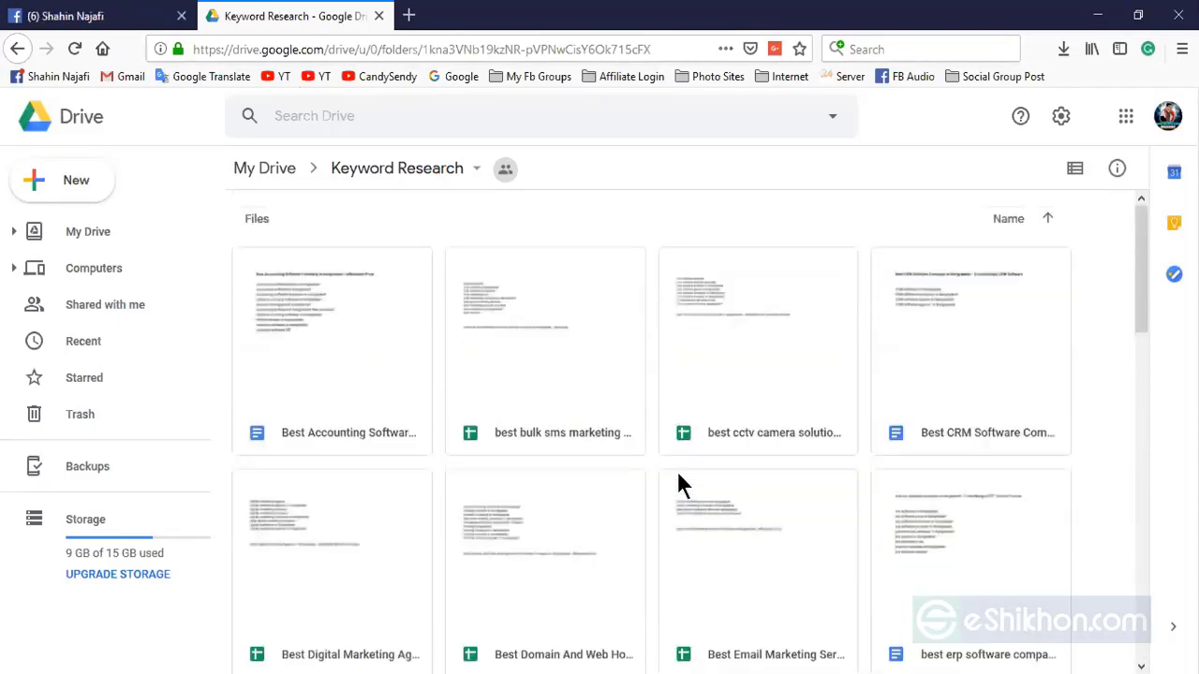
scroll(677, 471, "down", 3)
scroll(677, 471, "up", 3)
scroll(791, 407, "down", 2)
scroll(656, 384, "up", 2)
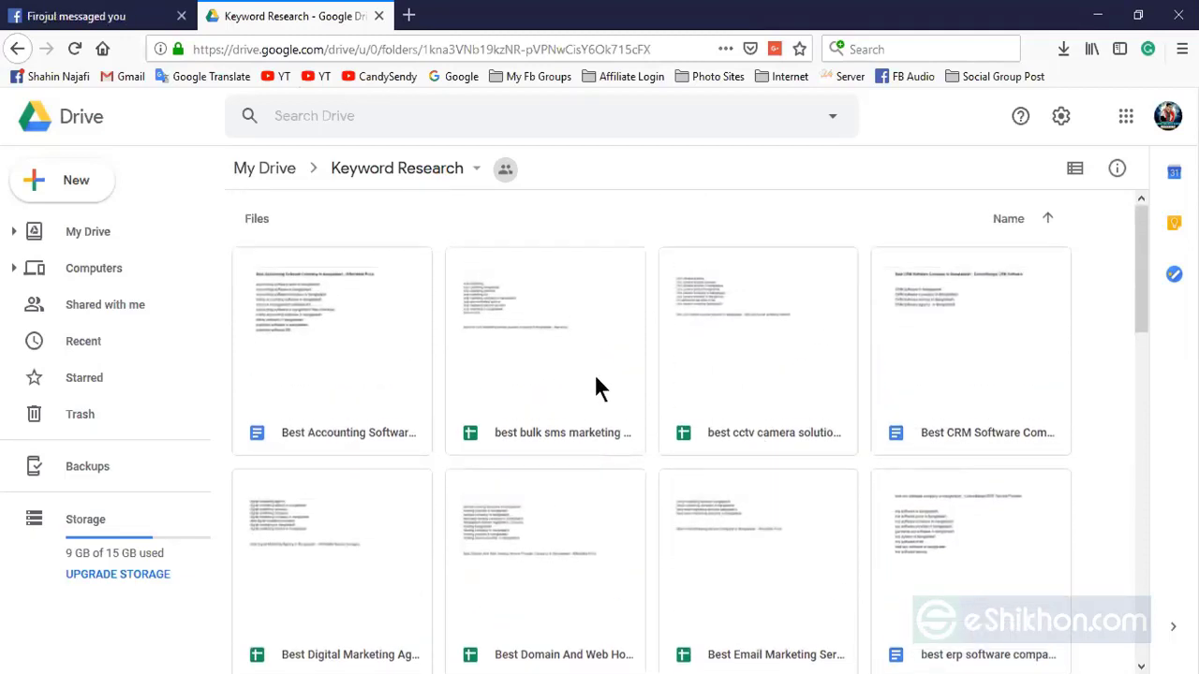
double_click(562, 312)
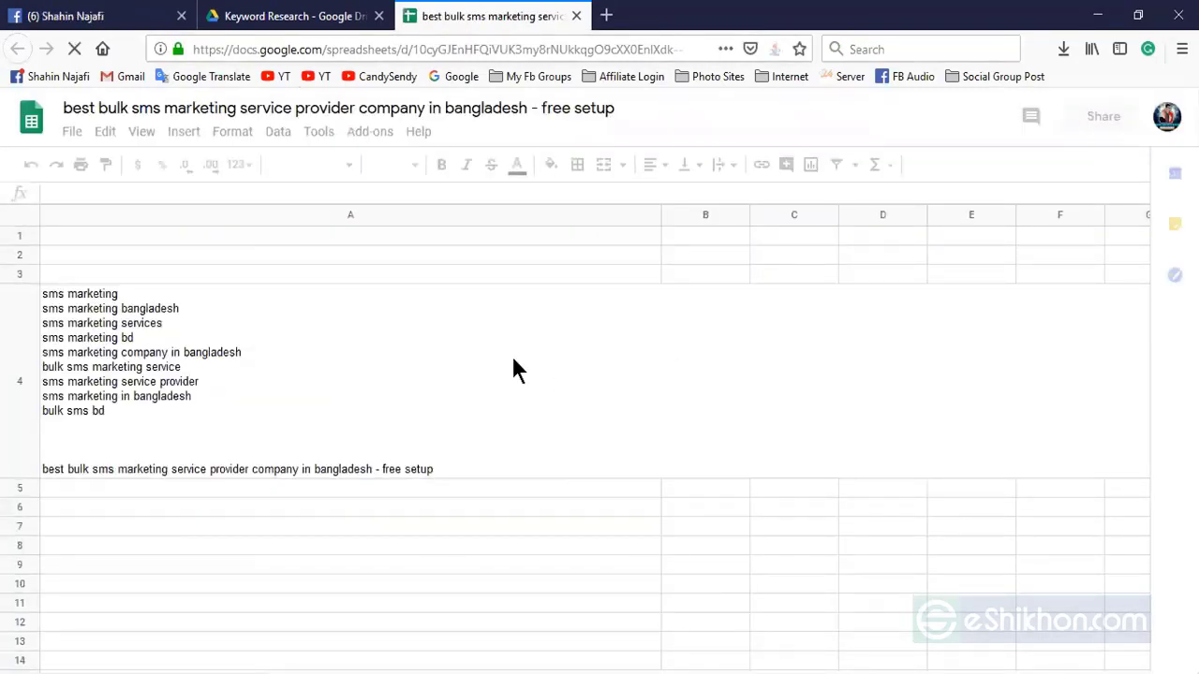
Open the Best Social Media Marketing Service Company spreadsheet from the Keyword Research folder.
left_click(294, 14)
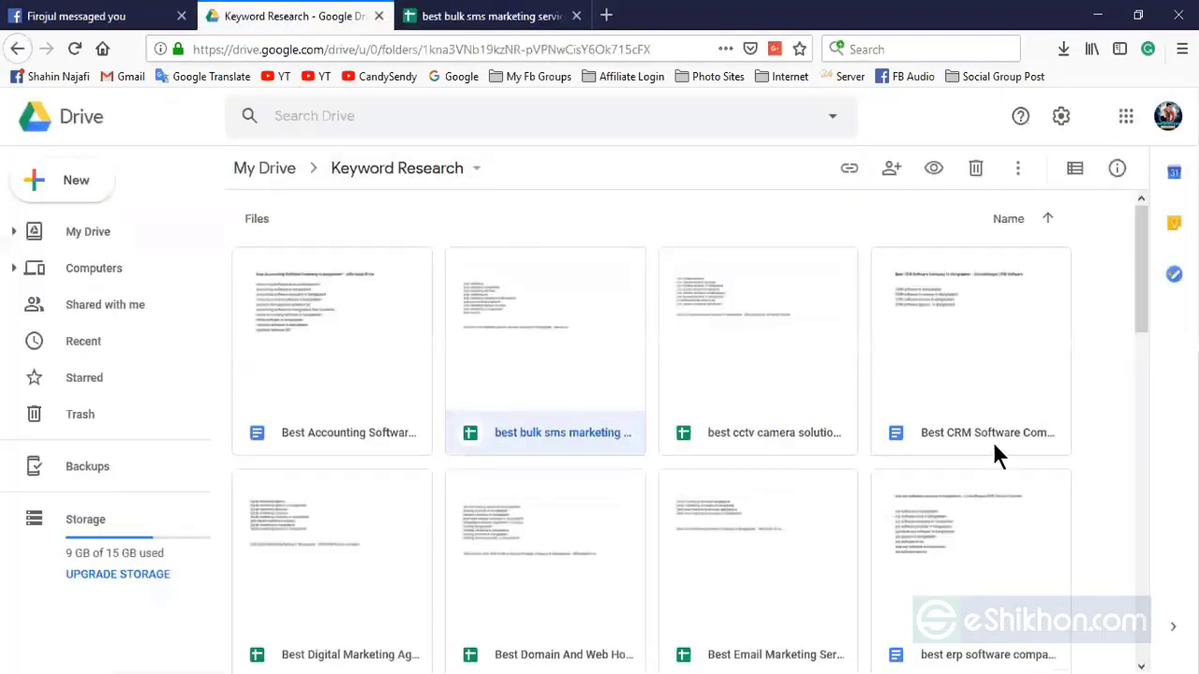
scroll(1020, 487, "down", 5)
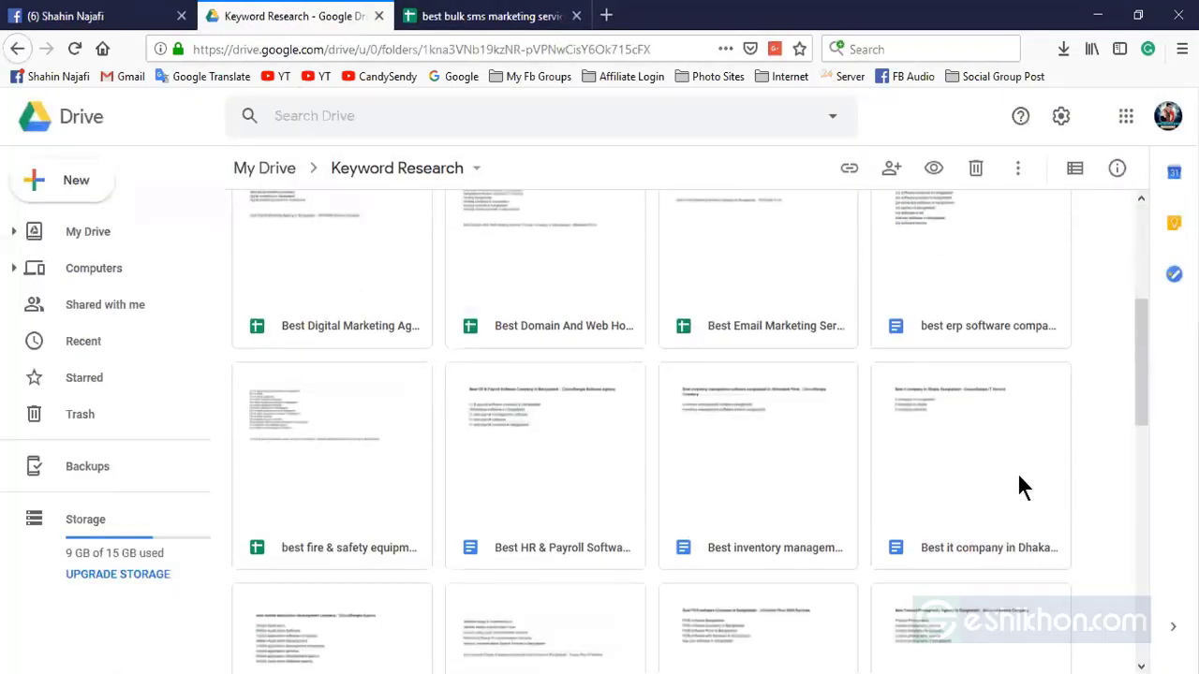
scroll(1021, 487, "down", 3)
scroll(1019, 478, "down", 1)
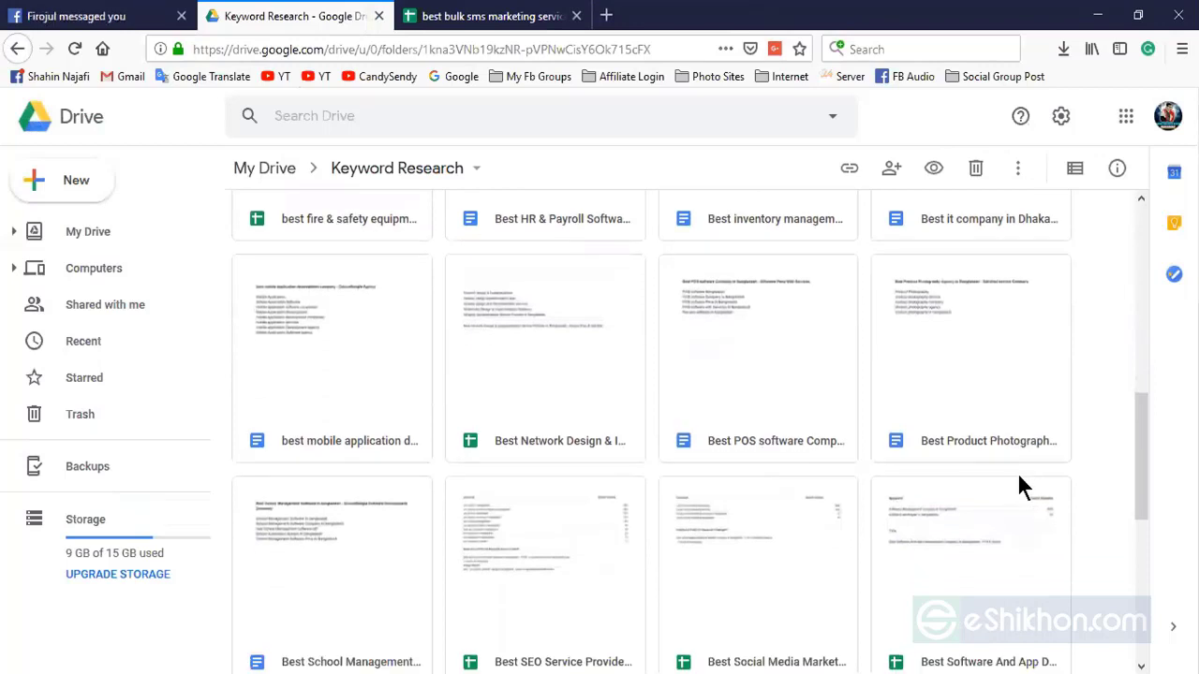
double_click(748, 511)
Return to the Keyword Research folder and open the Content writing Services Company In Bangladesh document.
left_click(295, 15)
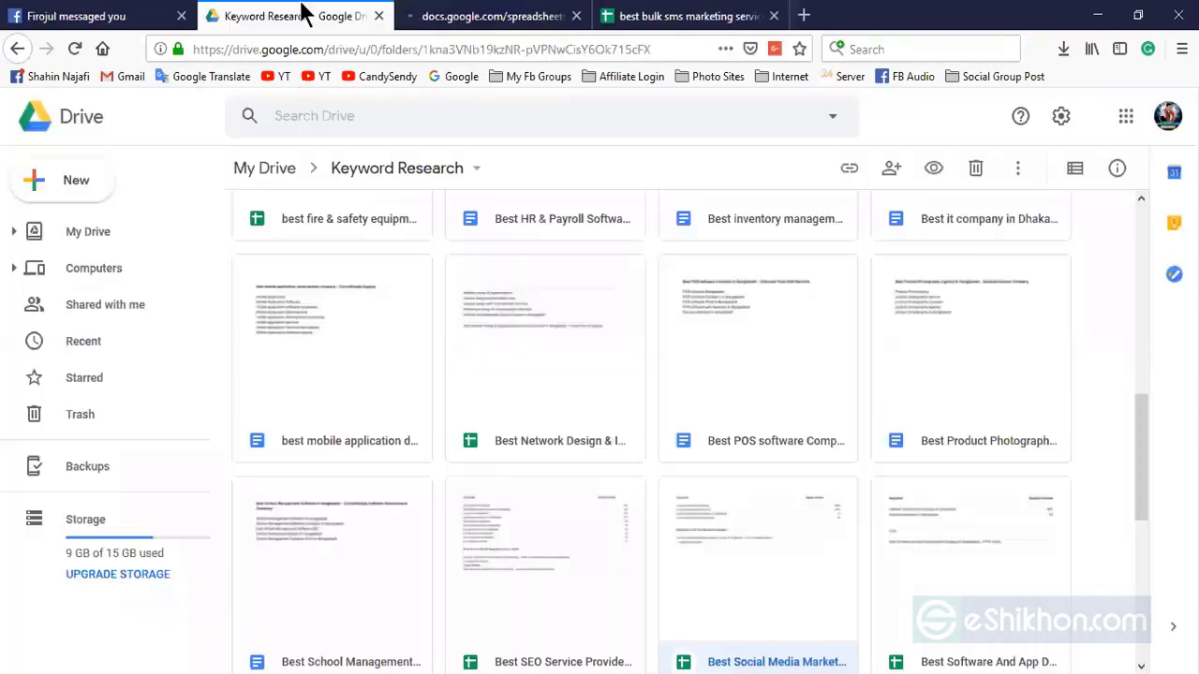
left_click(569, 515)
scroll(568, 515, "down", 3)
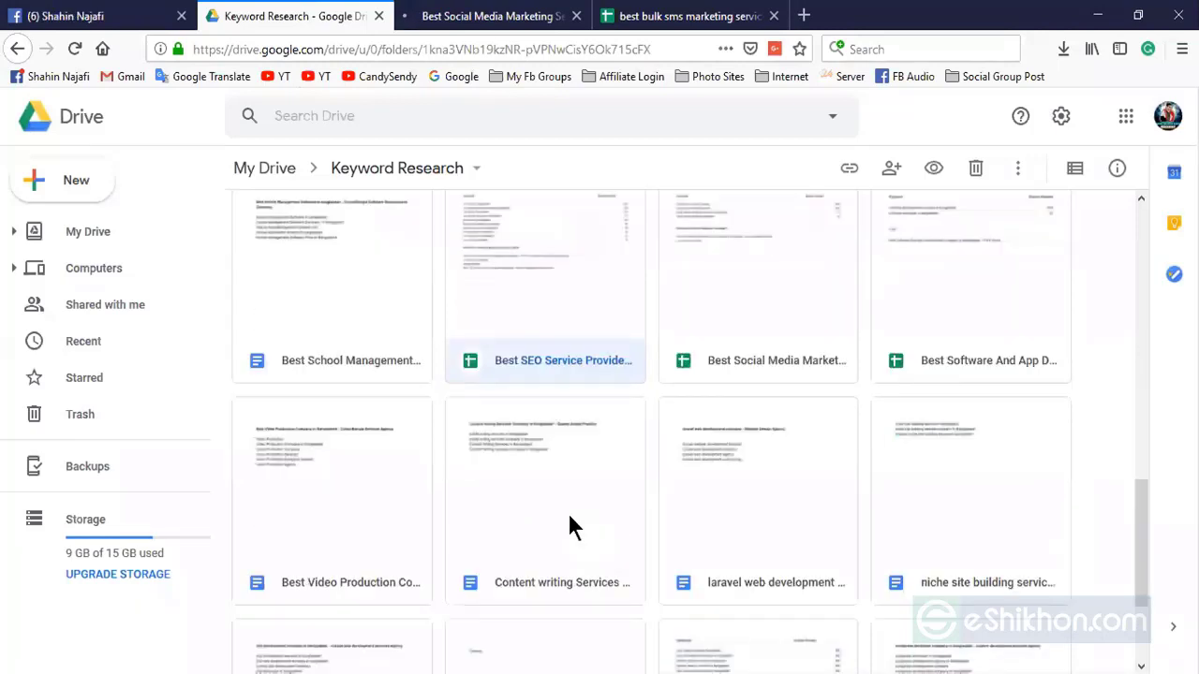
double_click(570, 517)
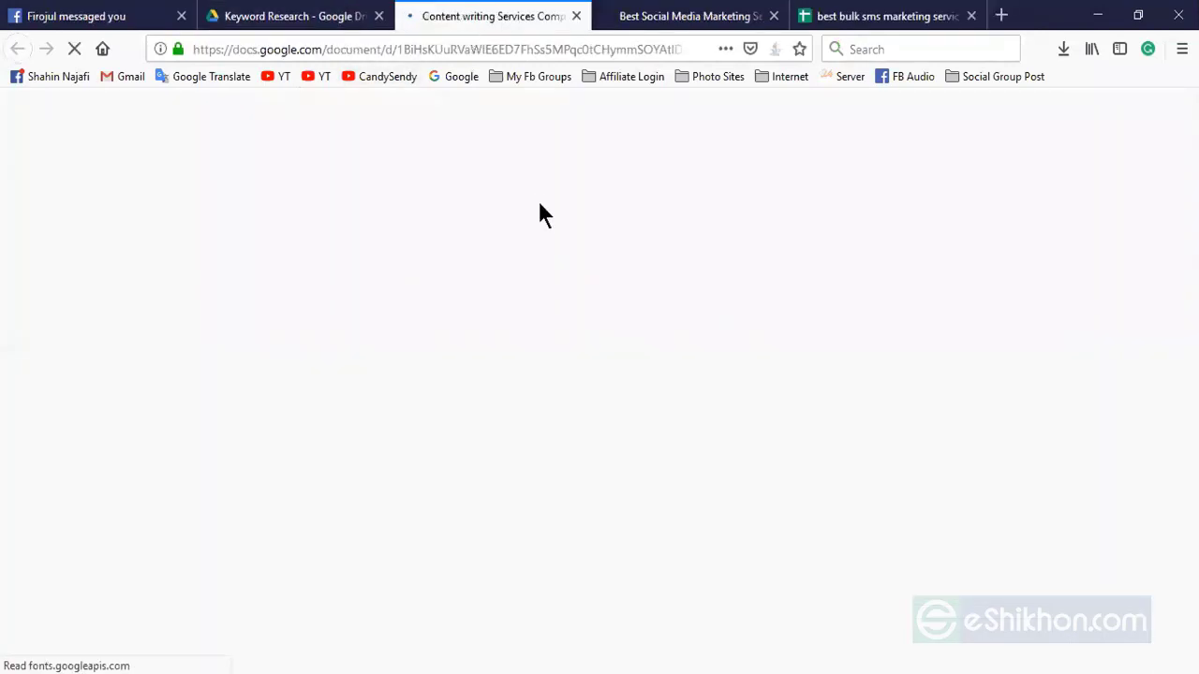
Compare the keyword lists and titles in the social media marketing spreadsheet and the content writing document.
left_click(735, 18)
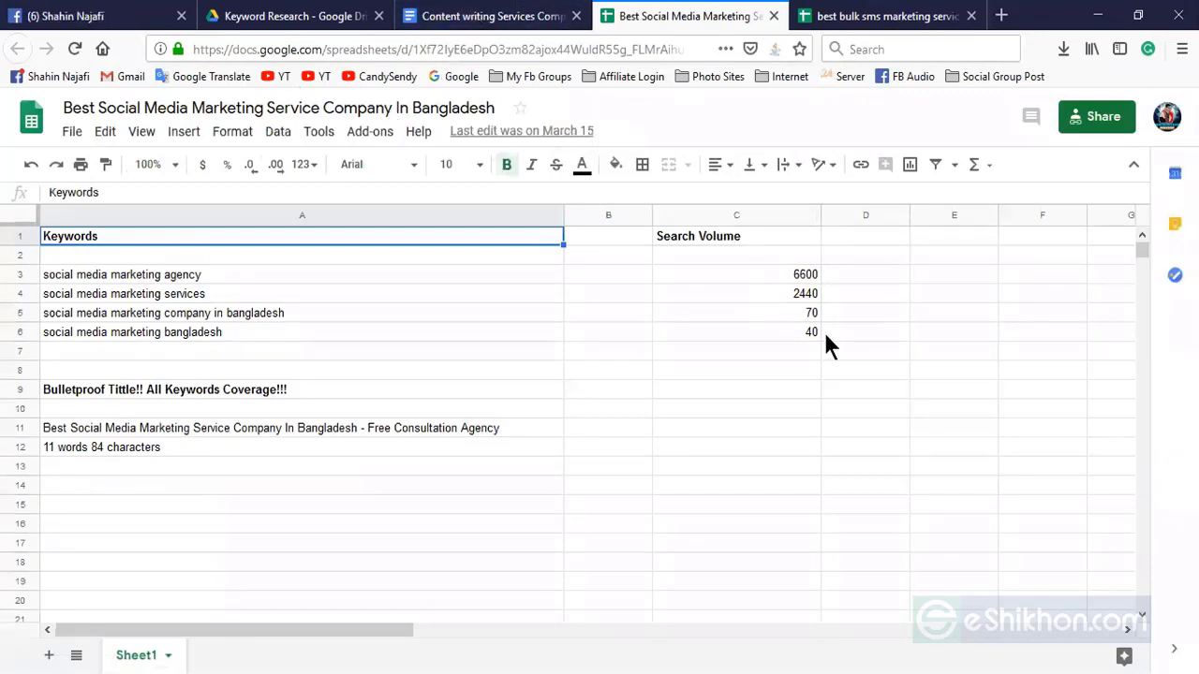
left_click(459, 16)
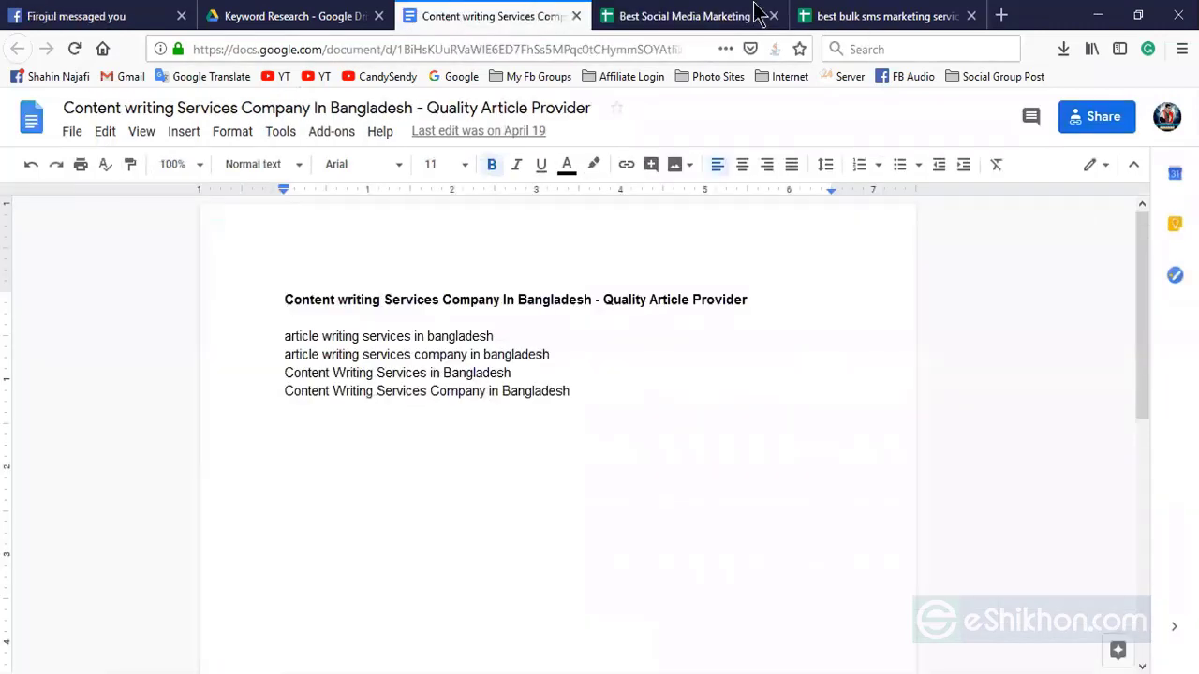
left_click(691, 16)
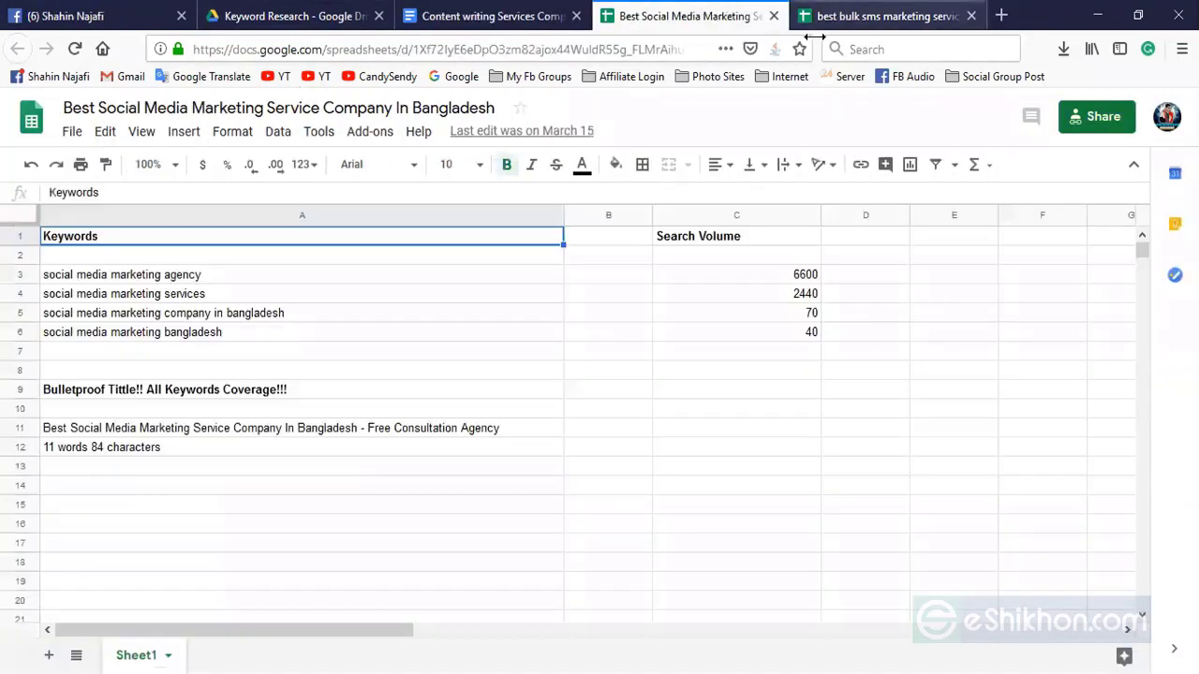
Find the Website Design & Development Company spreadsheet in the Keyword Research folder and open it.
left_click(321, 14)
scroll(792, 496, "down", 2)
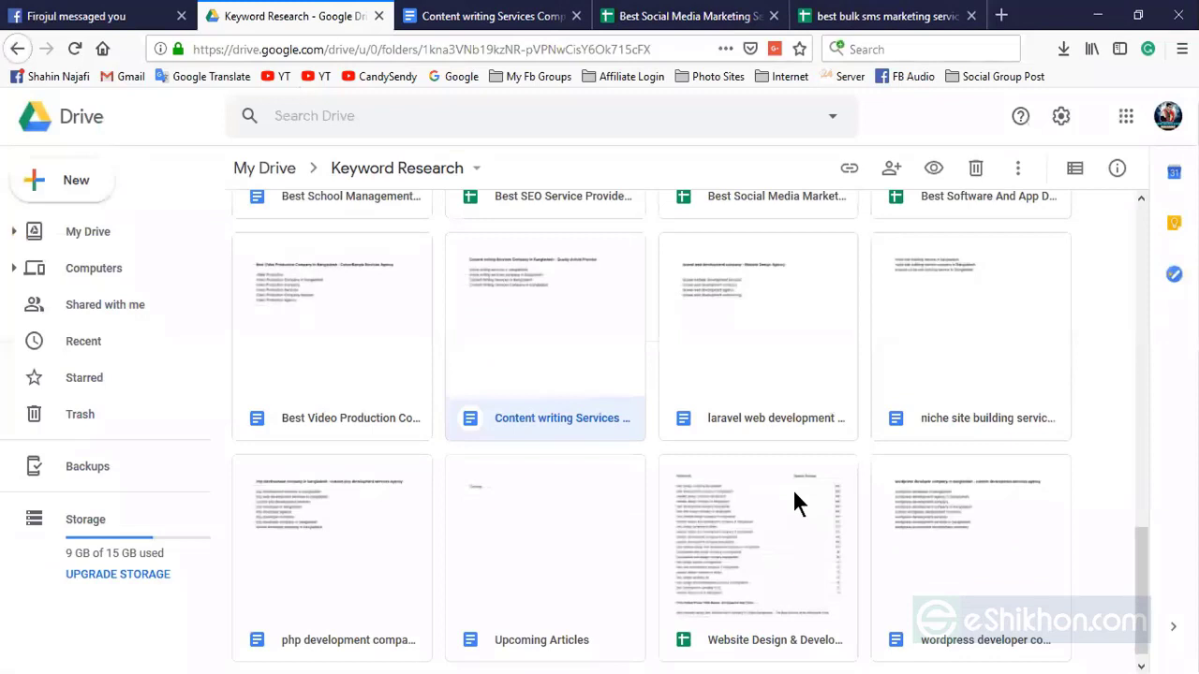
scroll(794, 495, "up", 1)
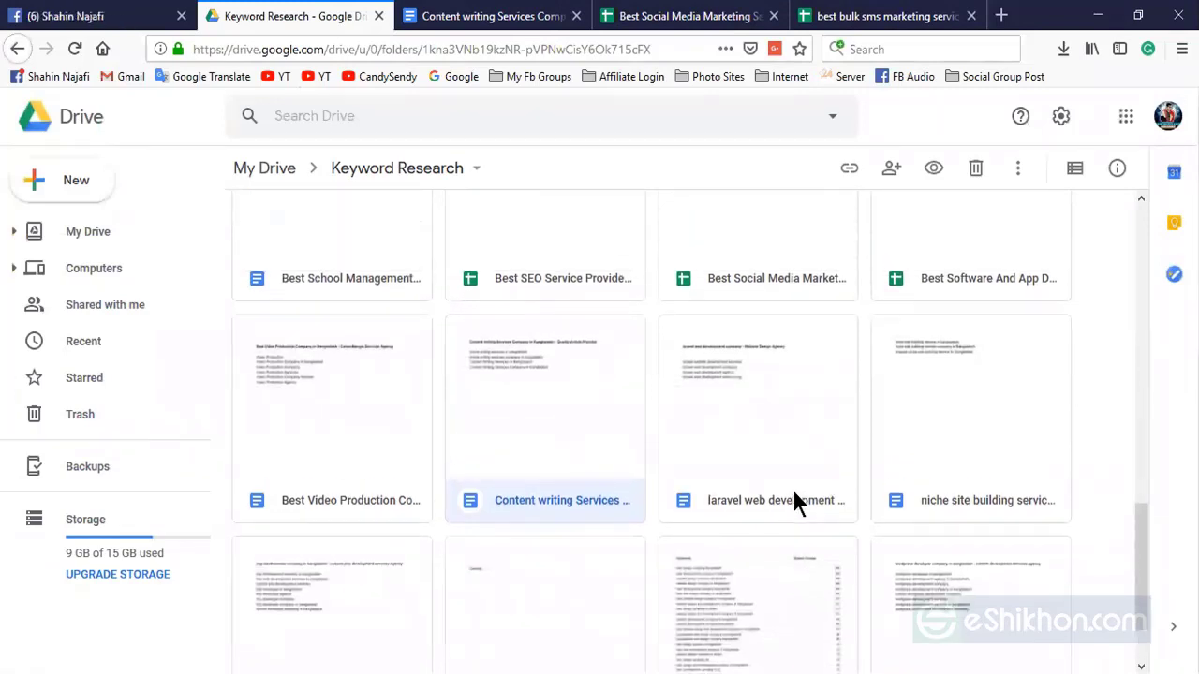
scroll(794, 493, "down", 1)
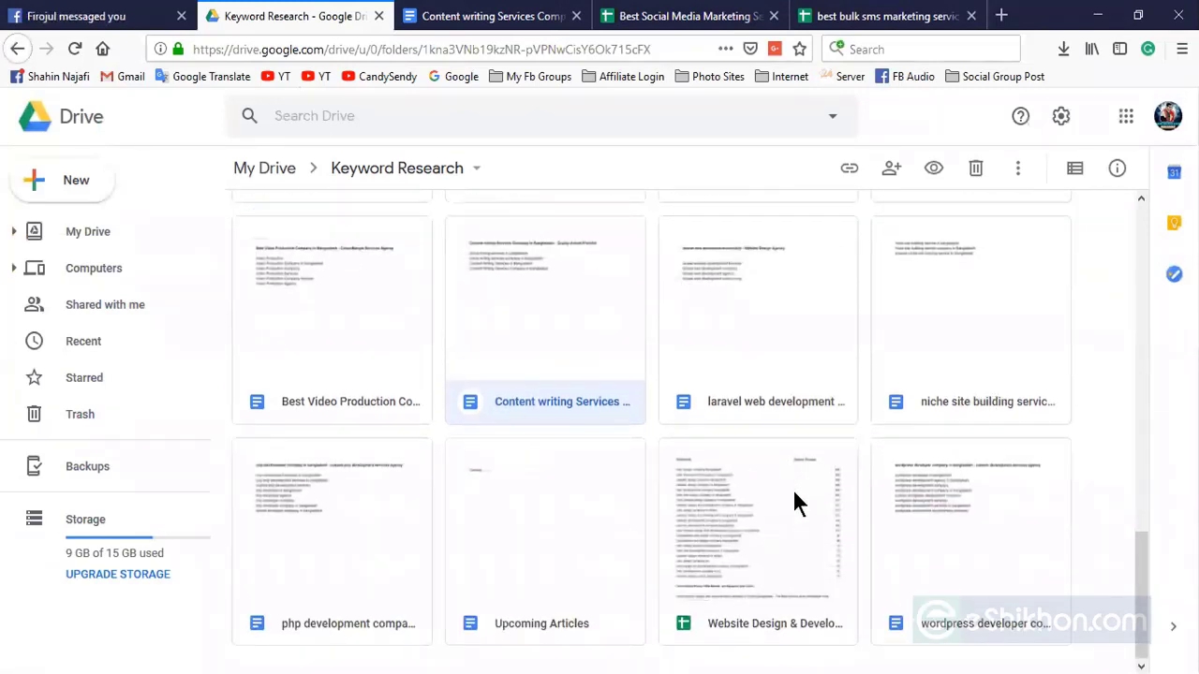
double_click(793, 494)
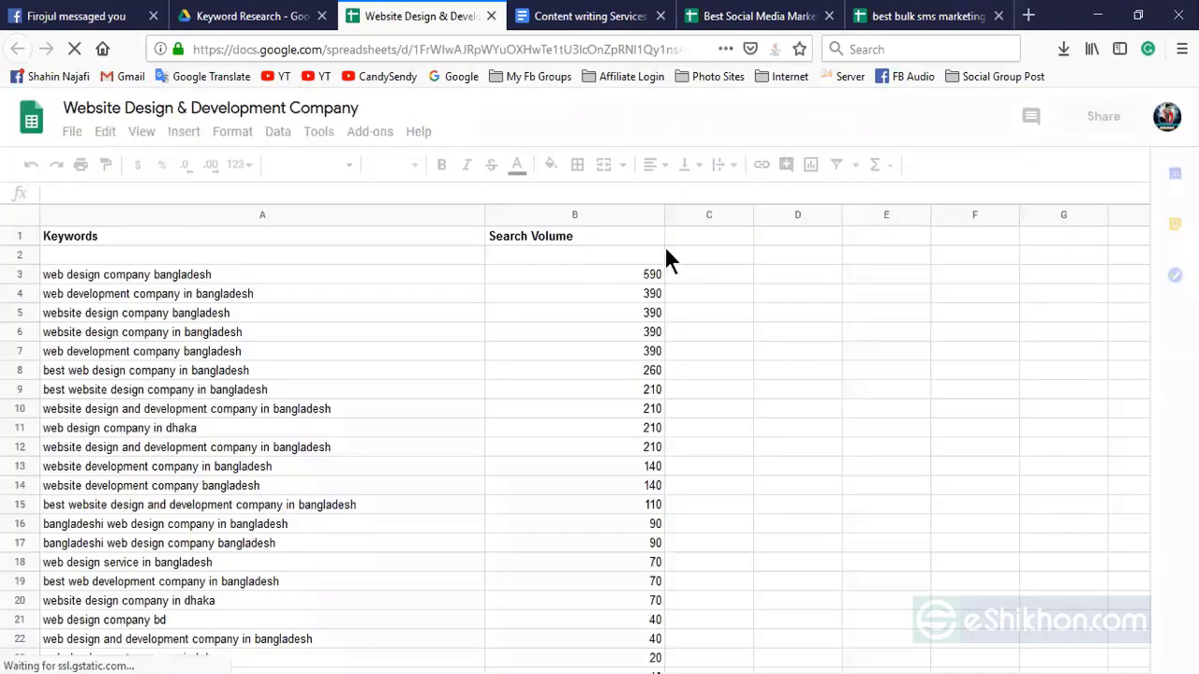
Review the keyword lists in the website design, content writing and social media marketing files.
left_click(536, 16)
key("ctrl+Tab")
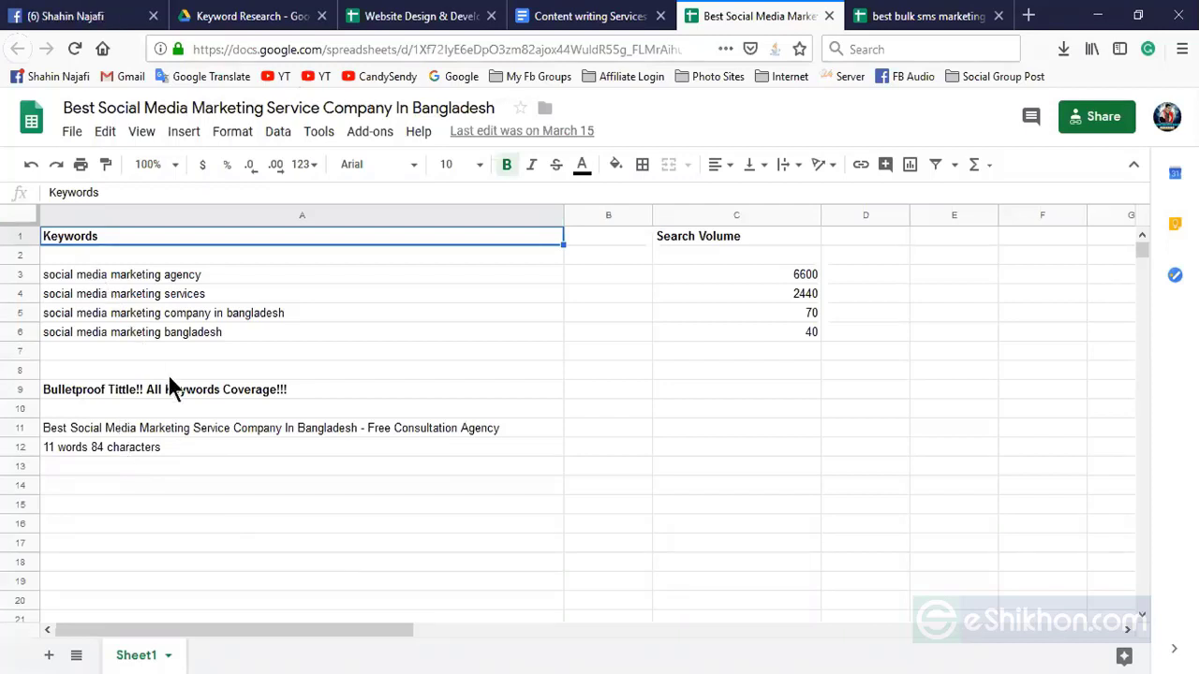
left_click(609, 16)
left_click(457, 26)
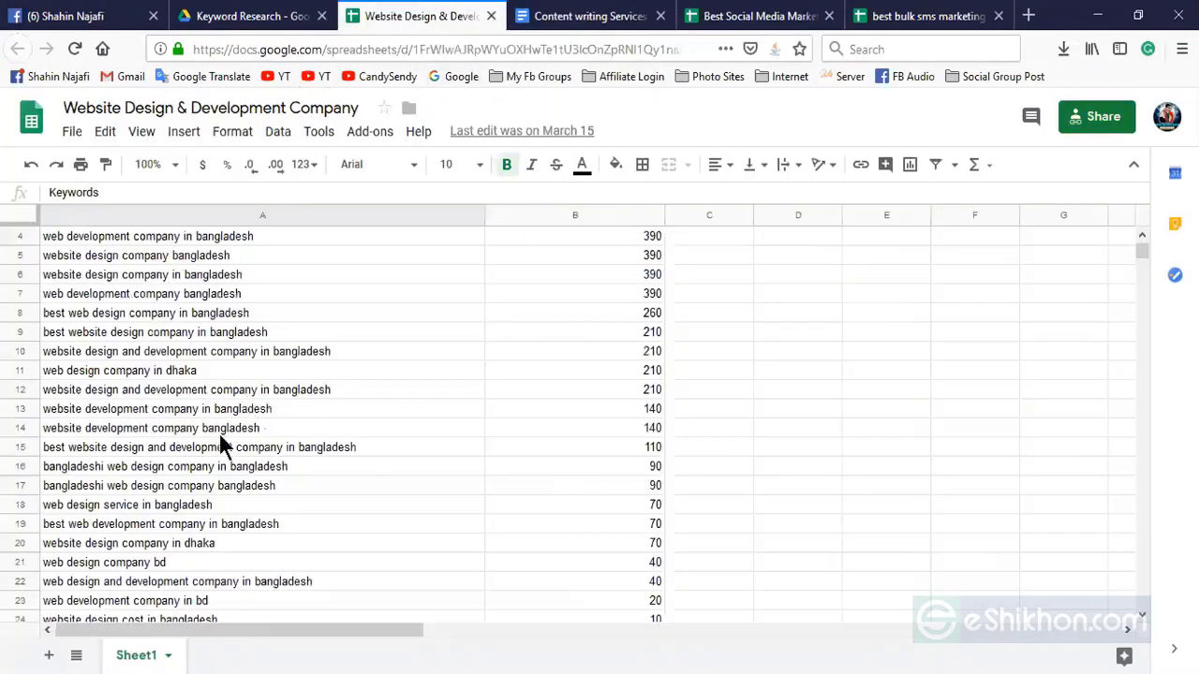
left_click(590, 14)
left_click(731, 15)
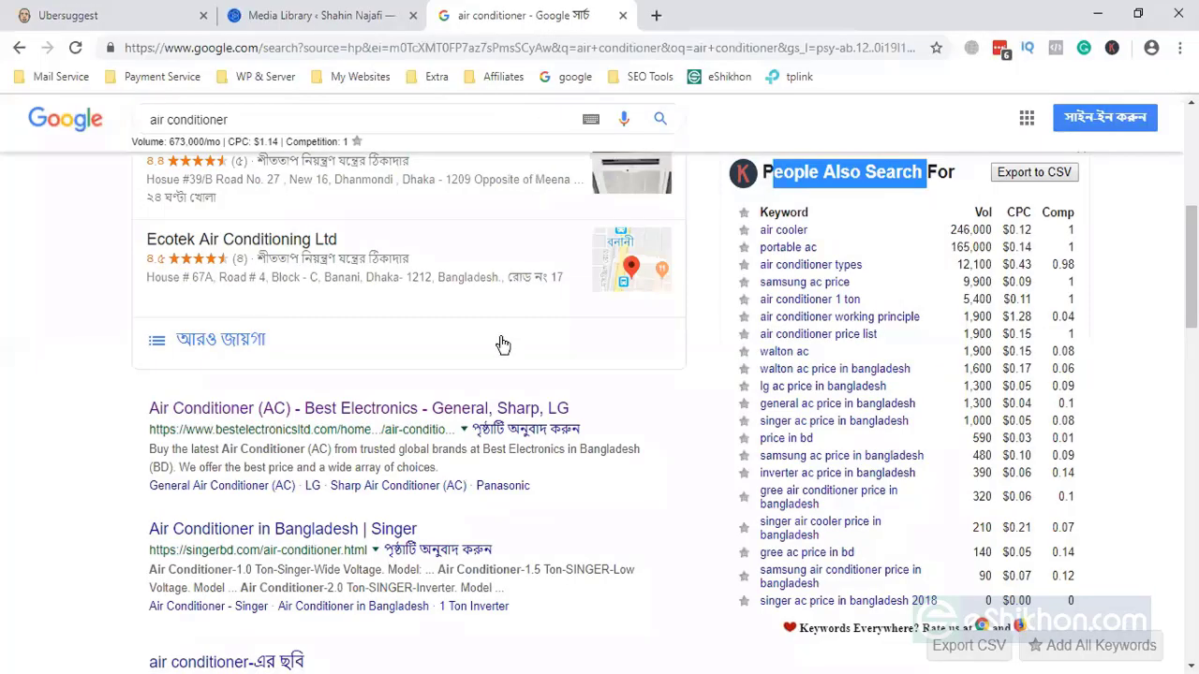
Extend the Google query to "air conditioner price bangladesh" and run the search.
scroll(497, 343, "up", 5)
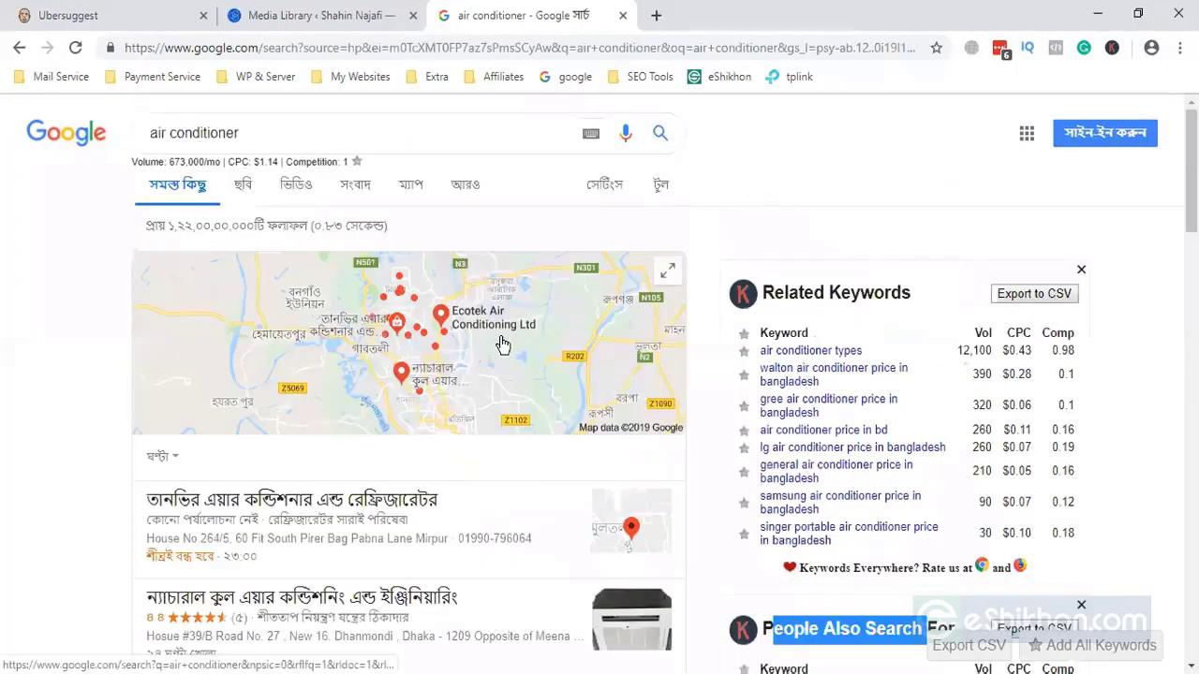
left_click(264, 113)
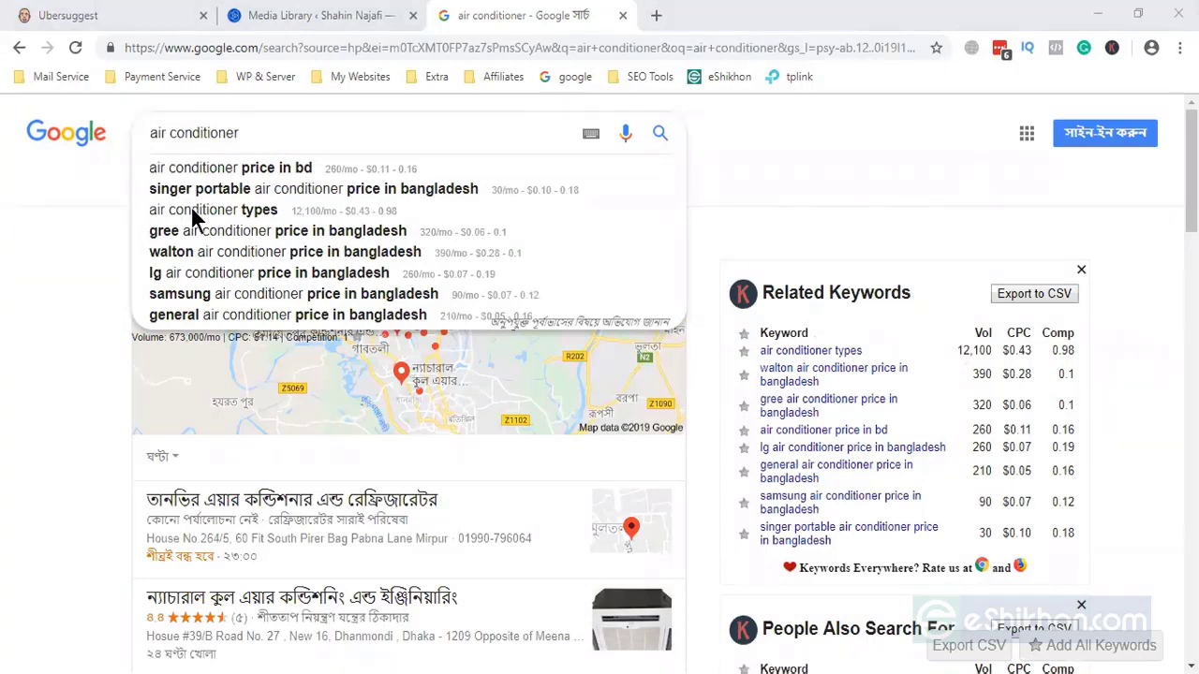
triple_click(287, 134)
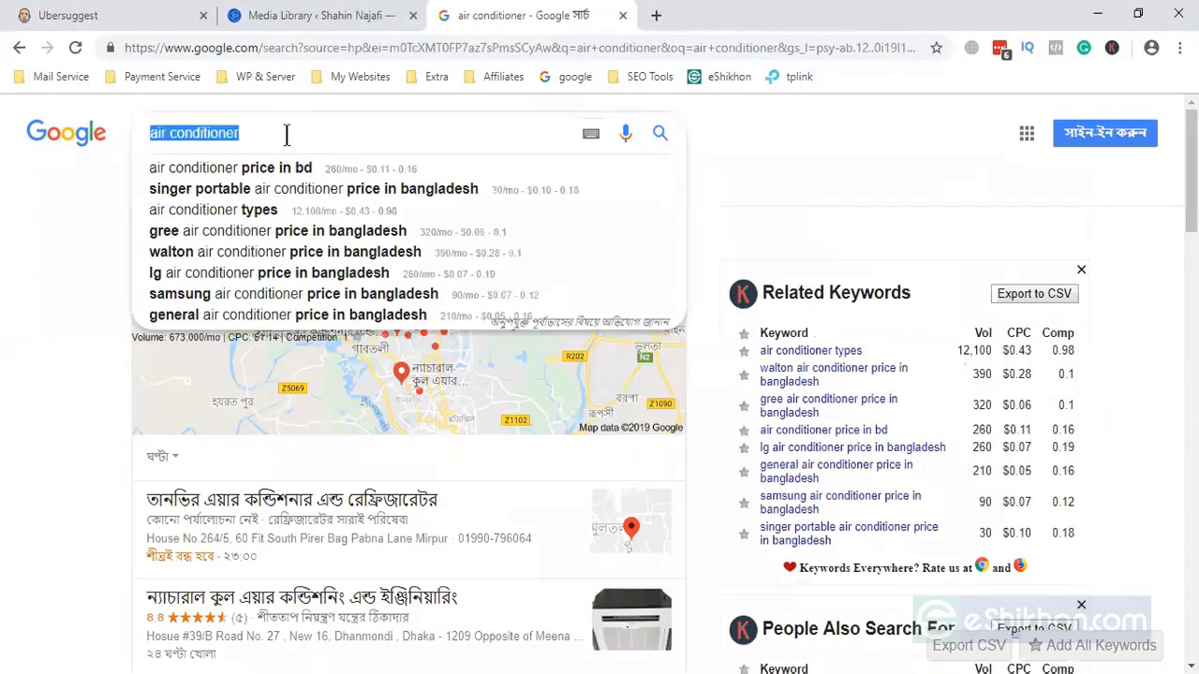
left_click(286, 134)
type("price ")
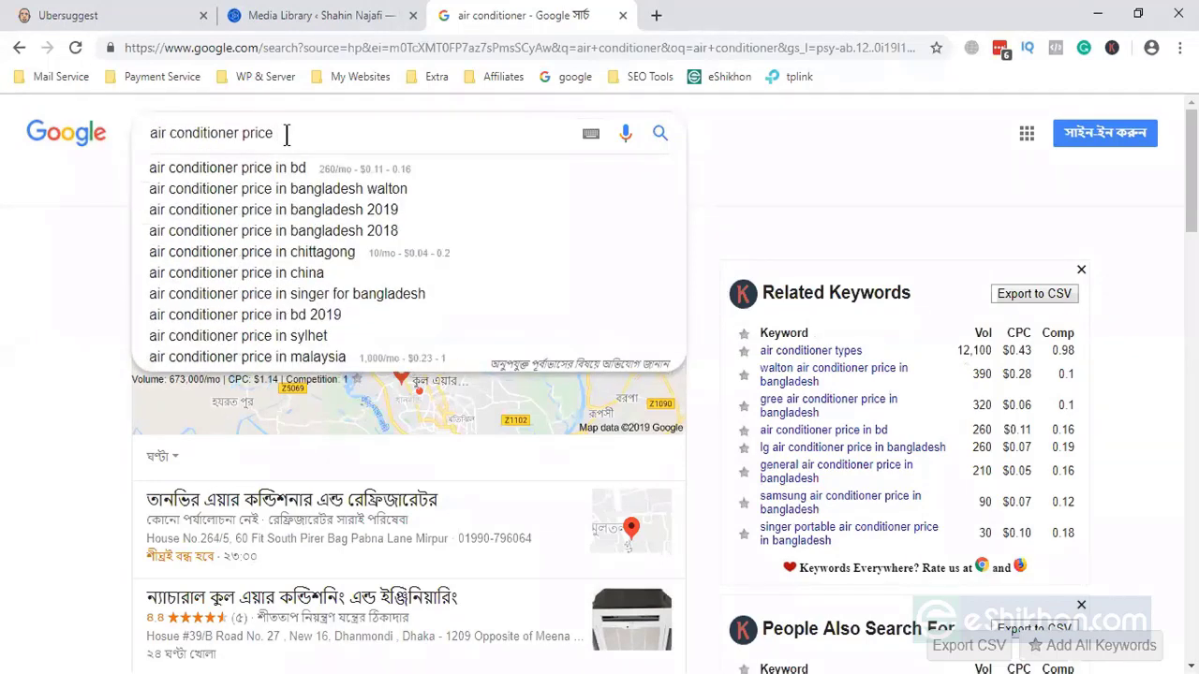
type("bangladesh")
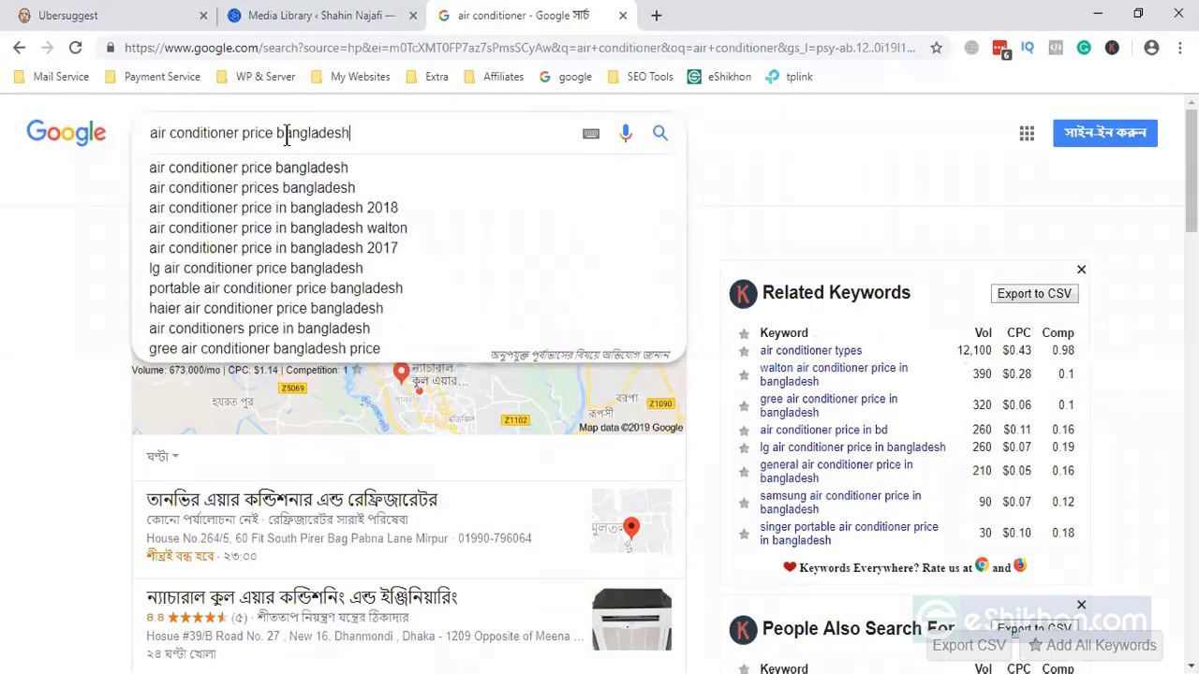
key("Return")
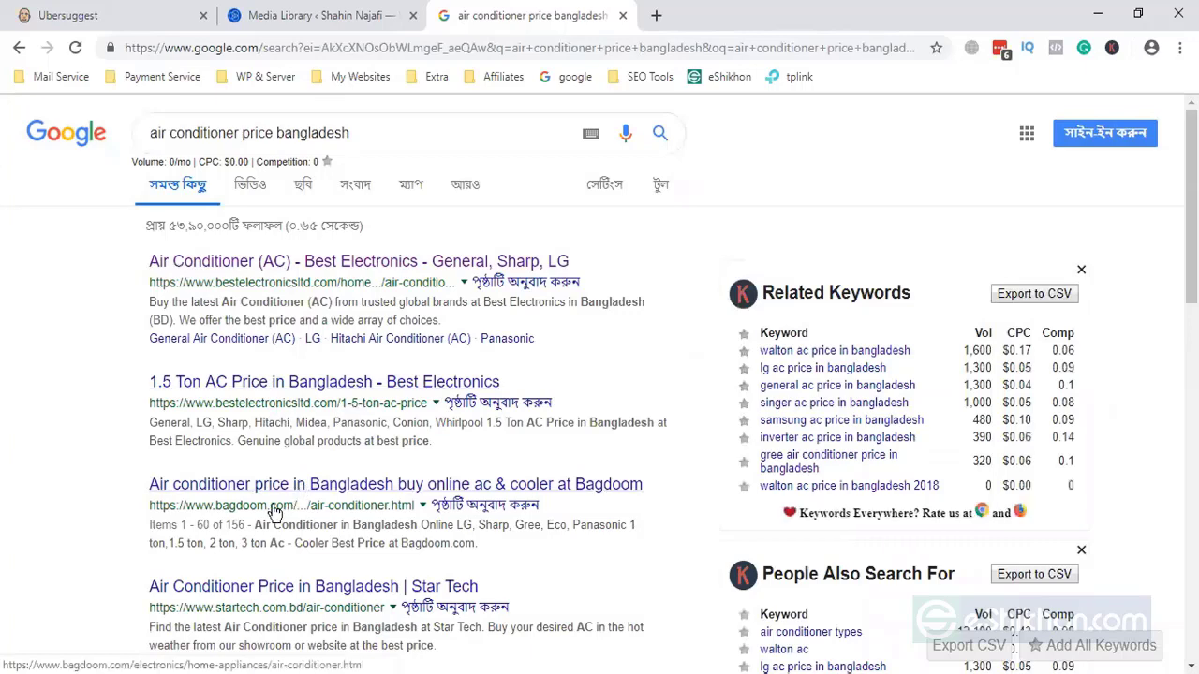
Examine the ranking websites and related keywords on the air conditioner price results page.
scroll(341, 604, "down", 1)
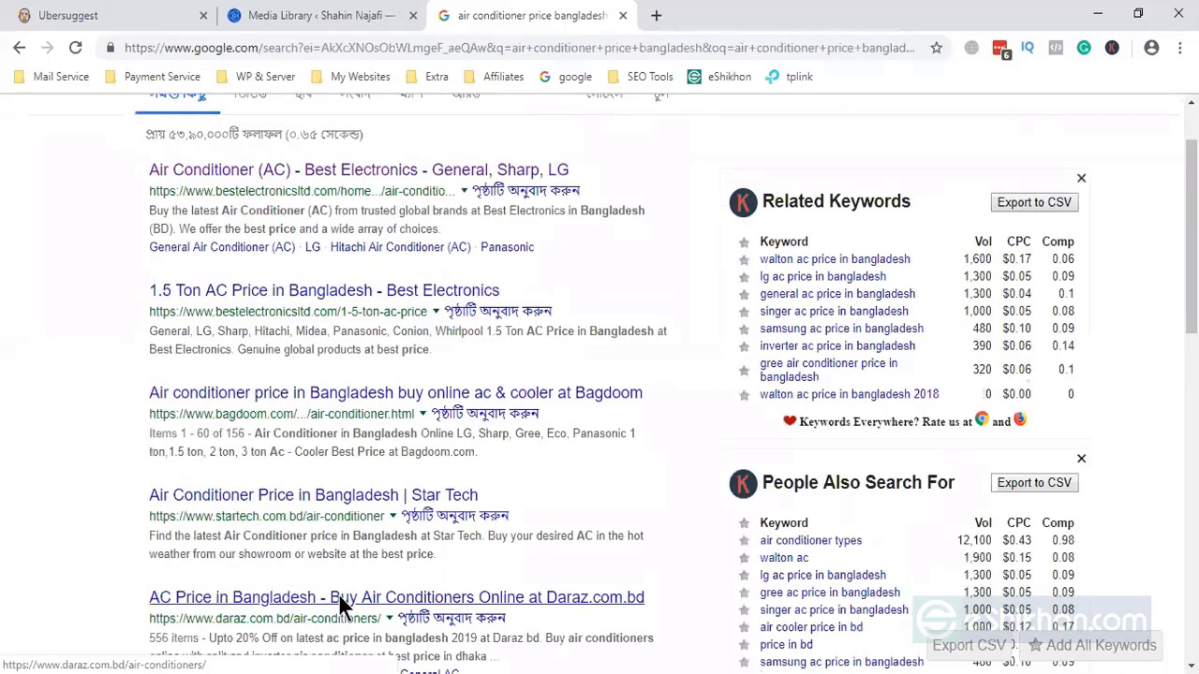
scroll(342, 604, "down", 1)
scroll(342, 604, "down", 3)
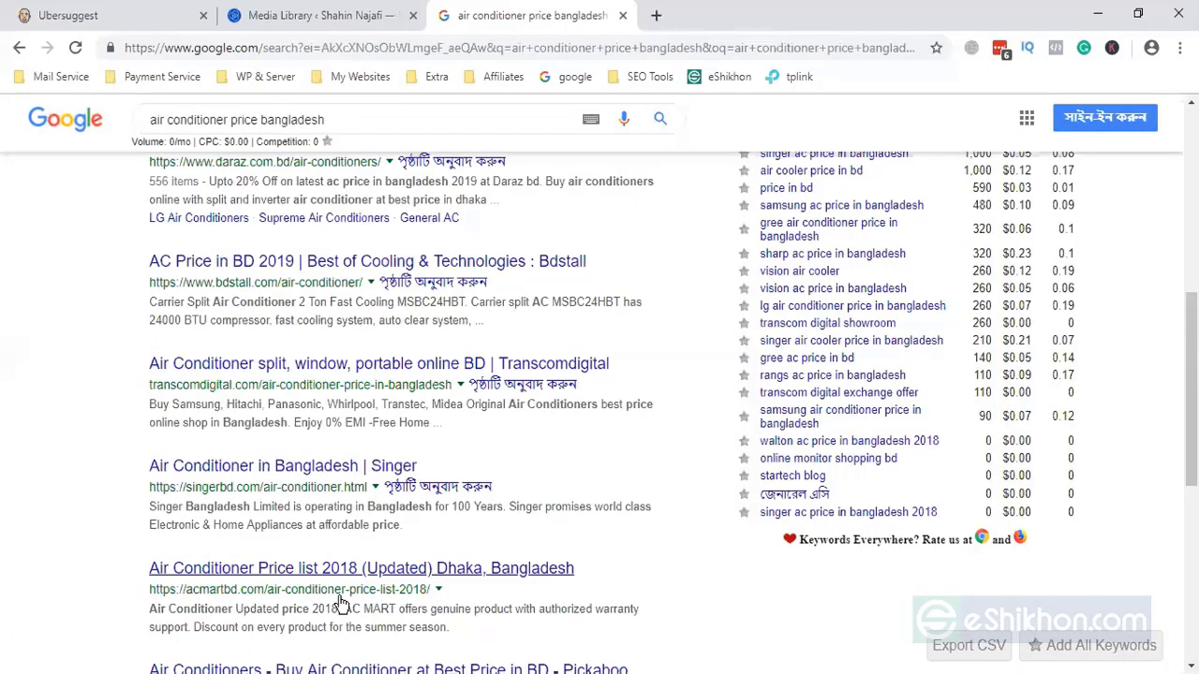
scroll(342, 604, "up", 3)
scroll(300, 602, "up", 3)
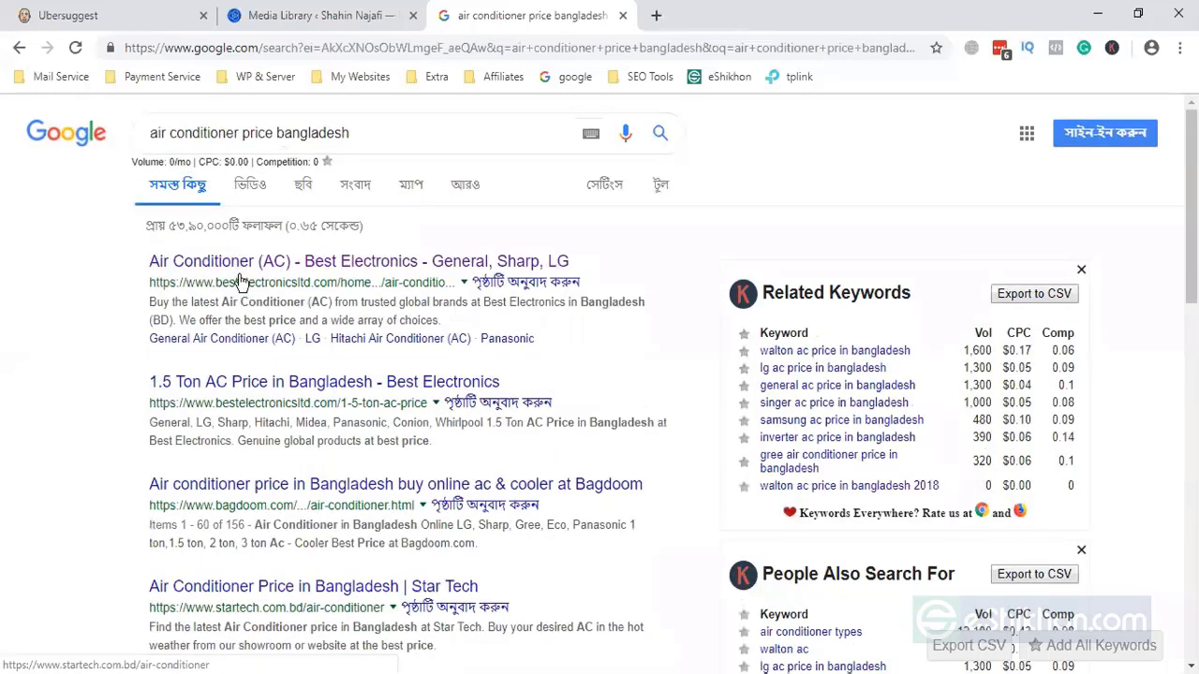
left_click_drag(148, 283, 431, 284)
left_click(82, 312)
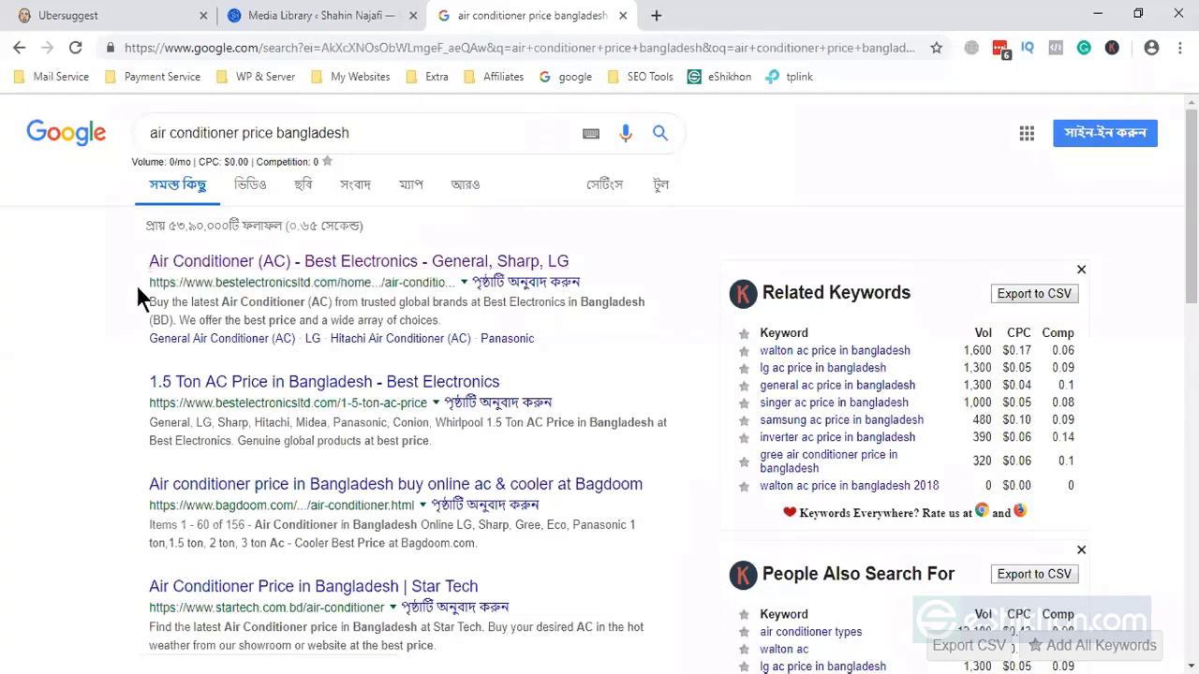
left_click_drag(149, 283, 335, 289)
key("ctrl+c")
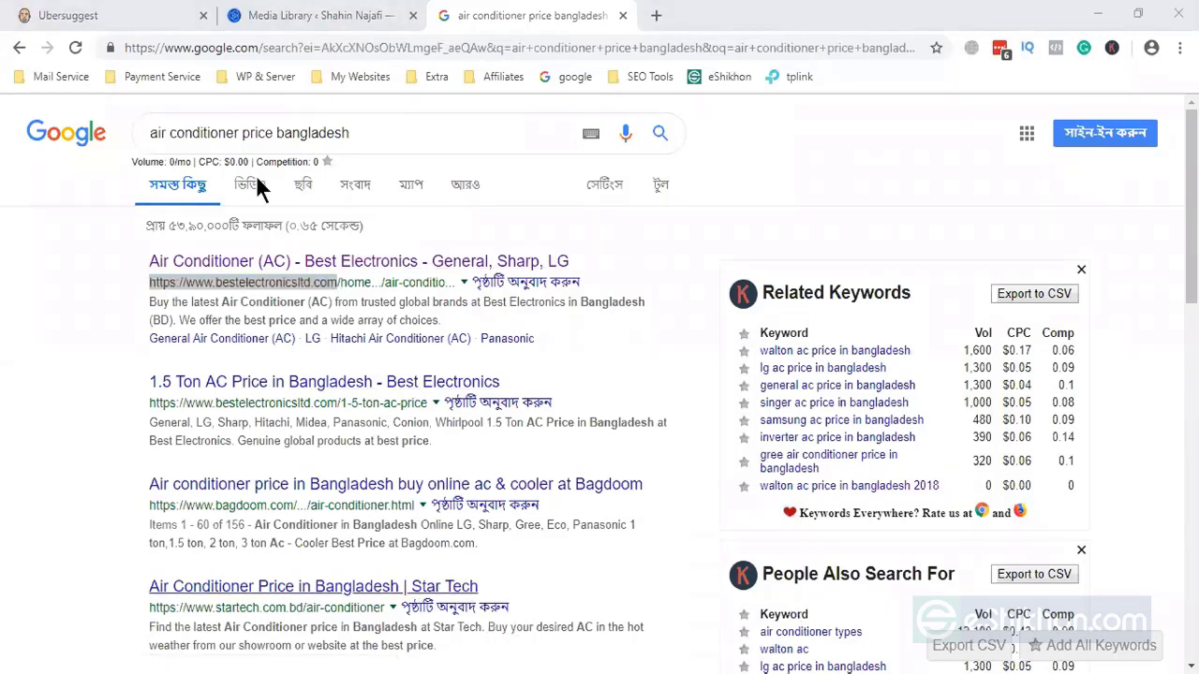
Switch to Ubersuggest and run an overview search on the copied bestelectronicsltd.com address in place of "website design".
left_click(107, 14)
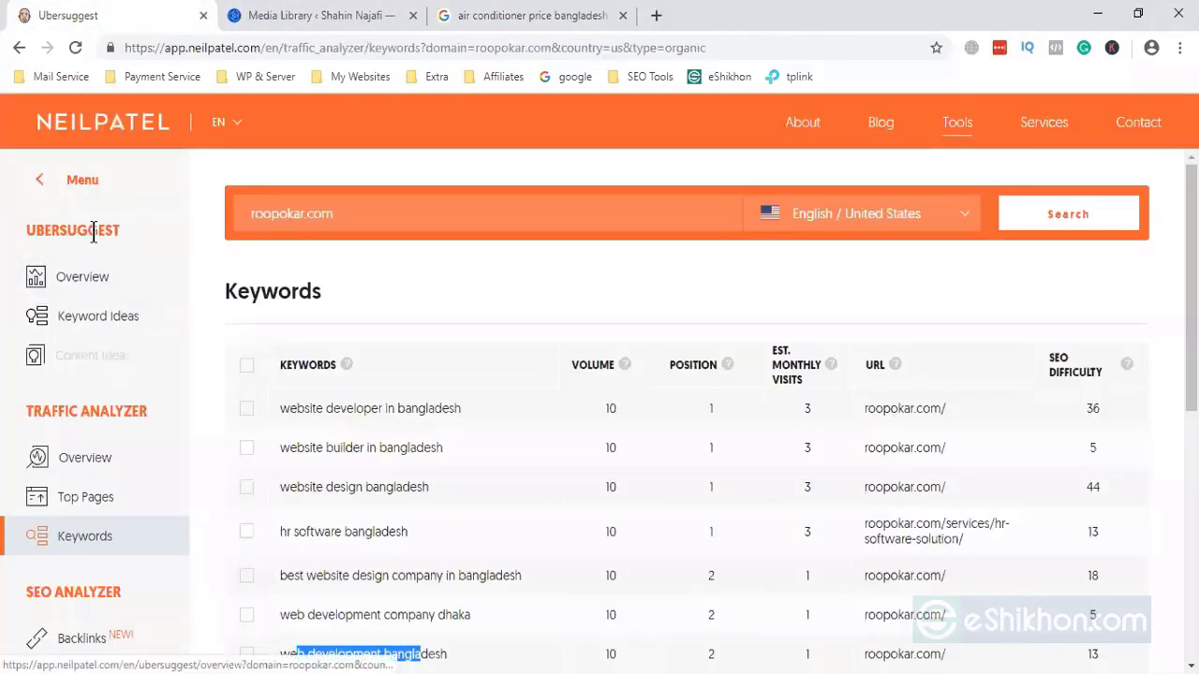
left_click(81, 274)
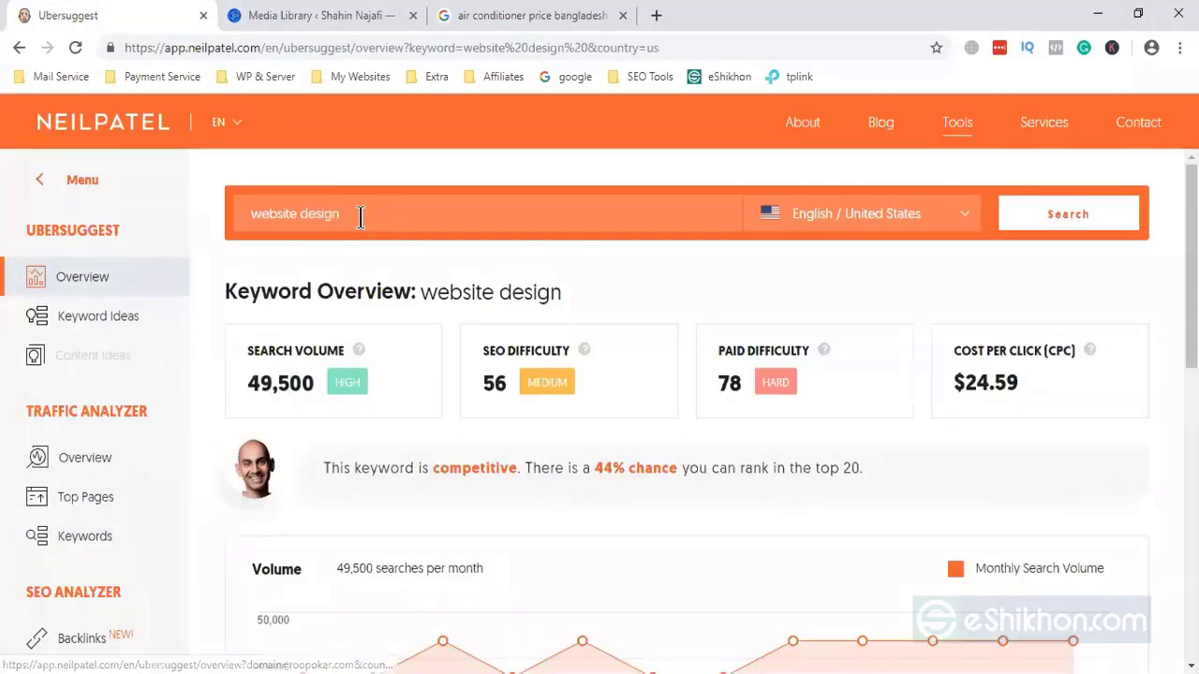
left_click_drag(362, 215, 242, 223)
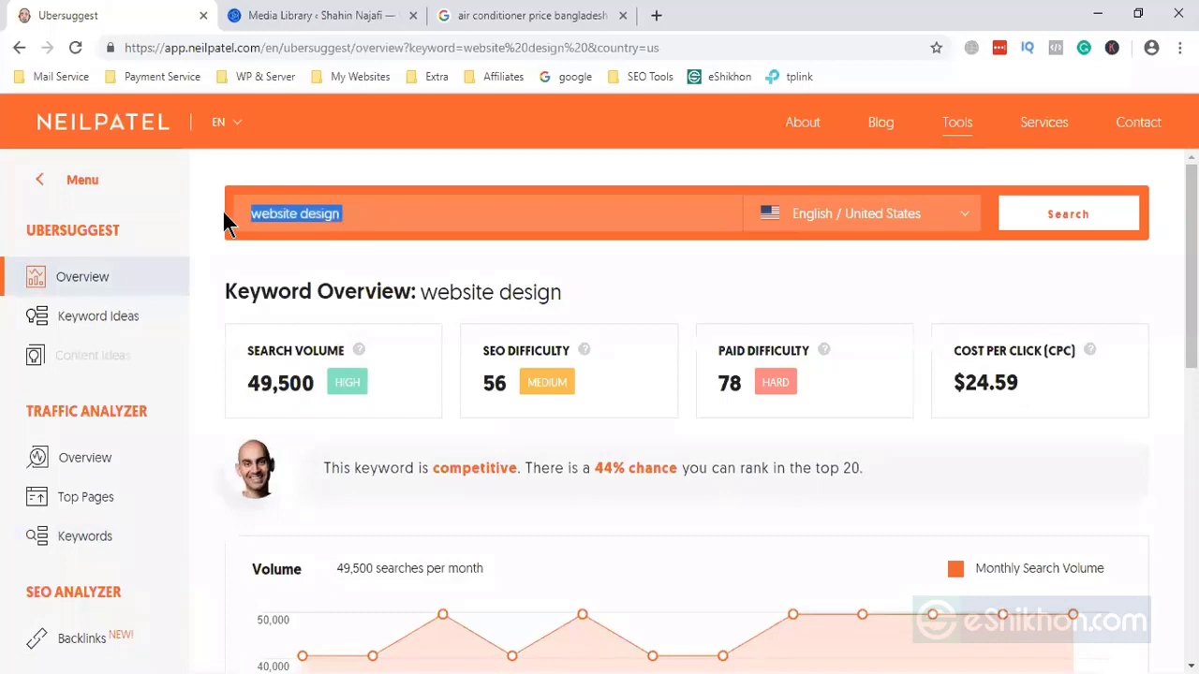
key("ctrl+v")
key("Return")
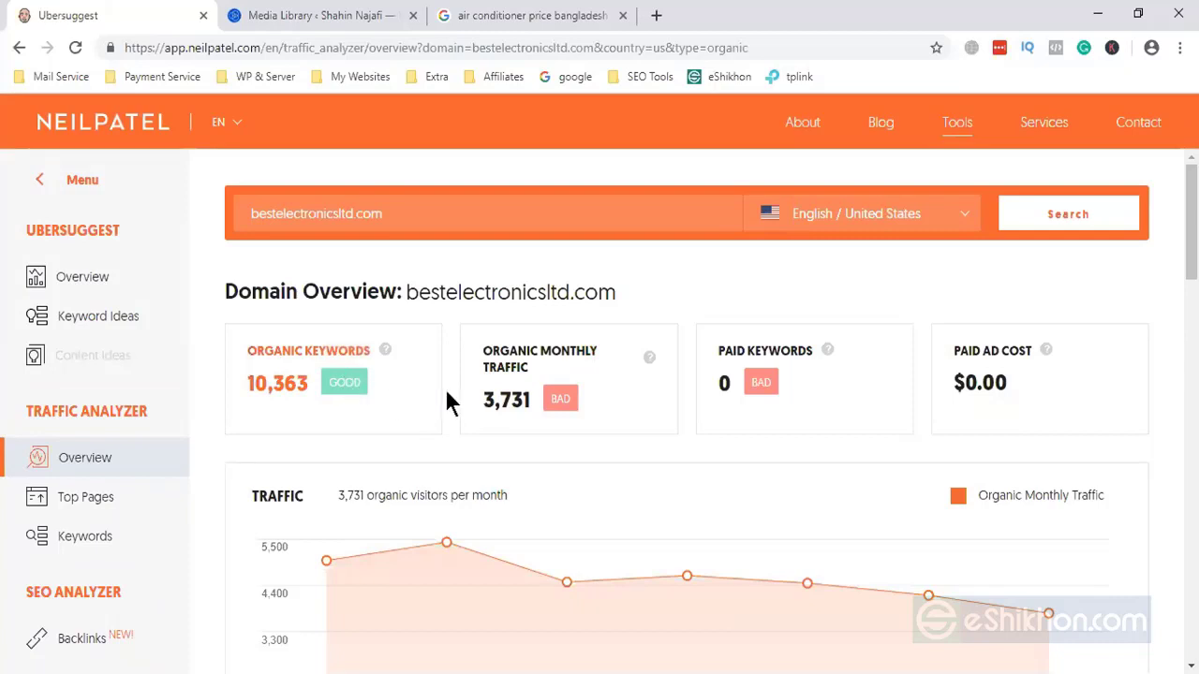
Examine the monthly traffic chart, organic keywords and domain score in the bestelectronicsltd.com overview.
scroll(486, 437, "down", 1)
scroll(483, 432, "down", 1)
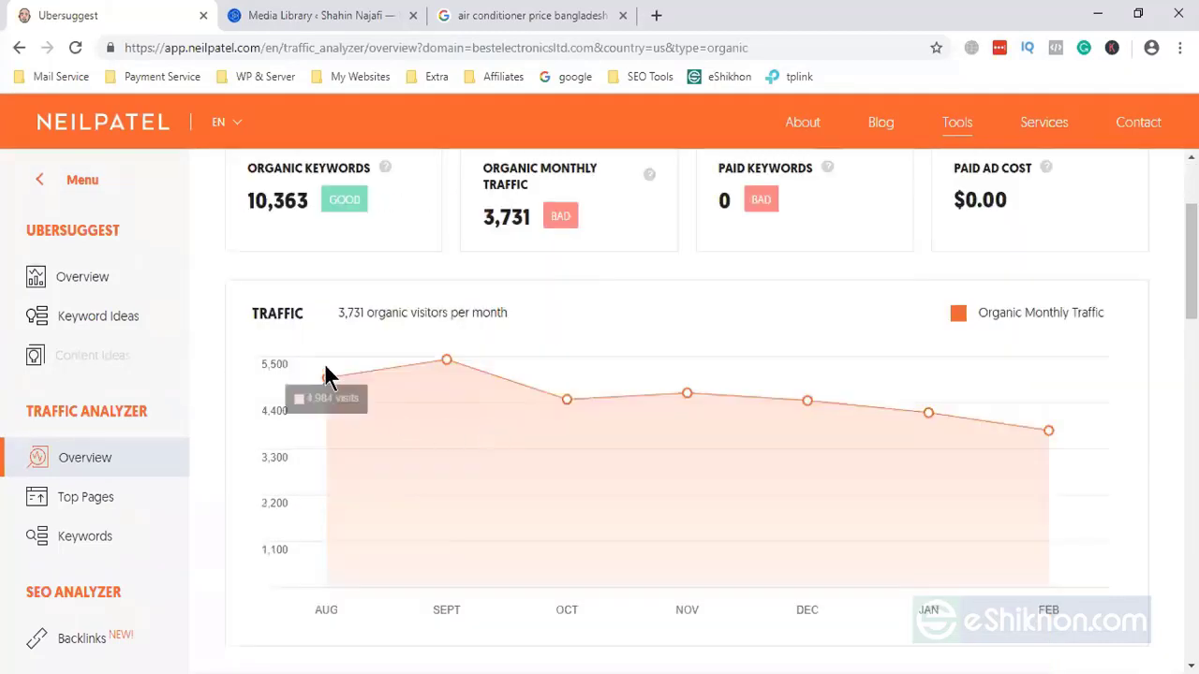
scroll(803, 509, "down", 2)
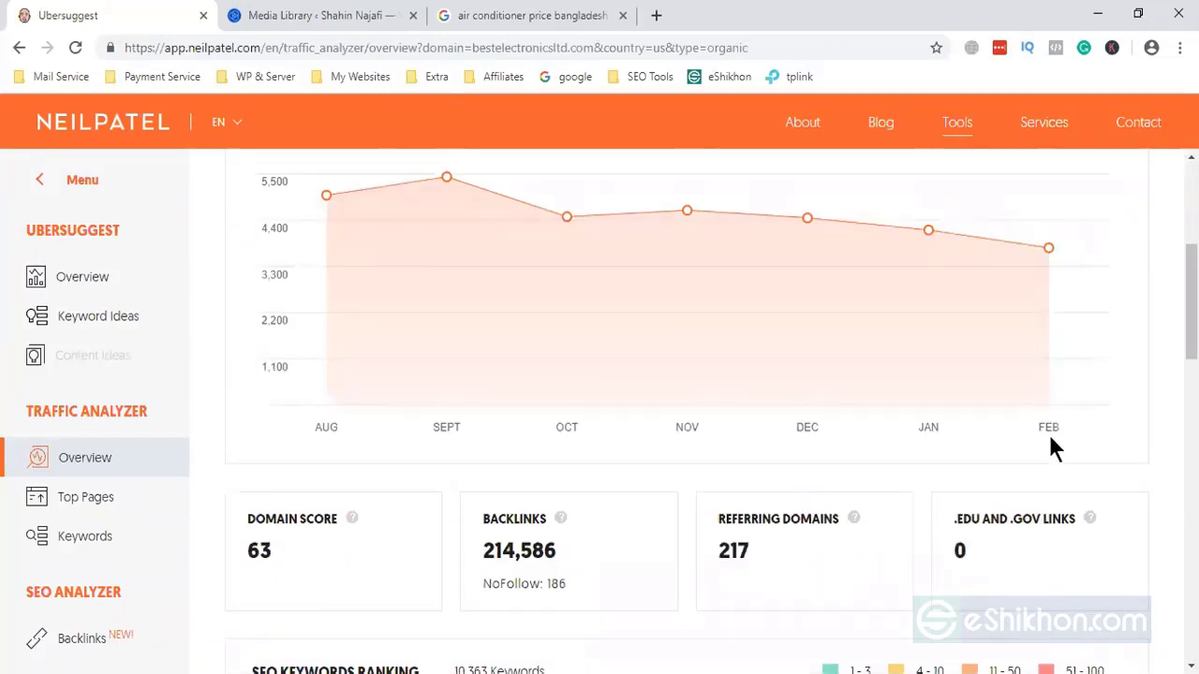
scroll(1051, 442, "down", 1)
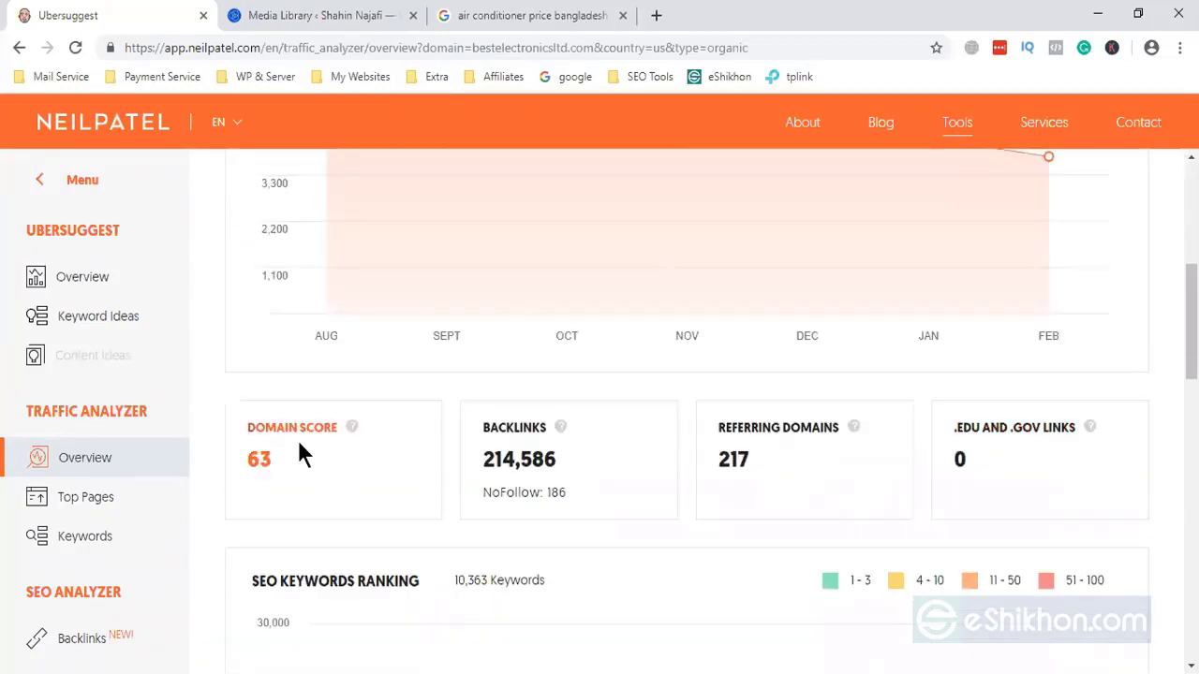
mouse_move(354, 430)
left_click_drag(272, 452, 229, 455)
left_click(218, 466)
scroll(360, 445, "up", 5)
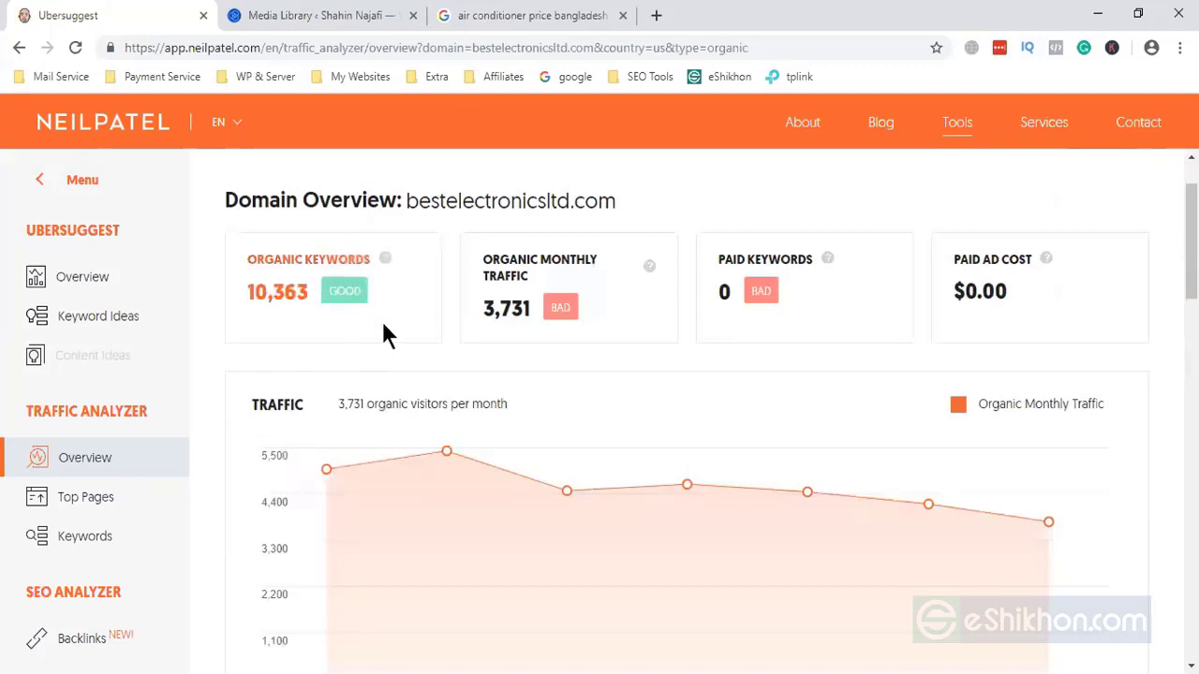
scroll(402, 505, "down", 3)
scroll(398, 498, "down", 2)
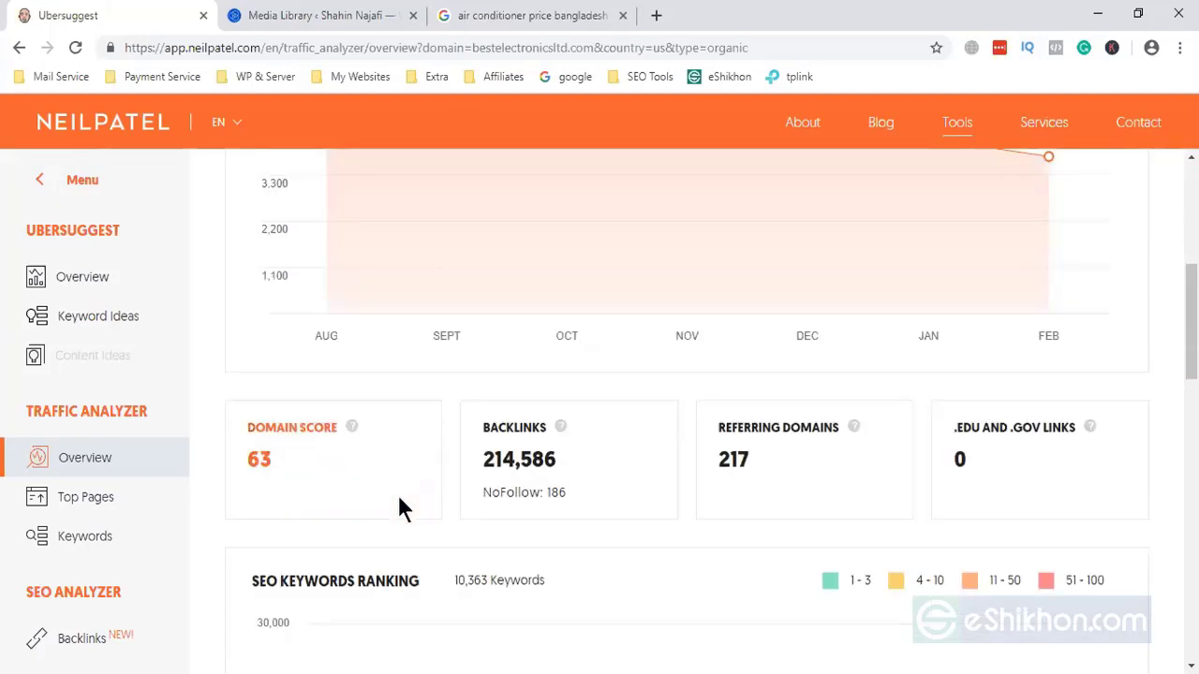
double_click(264, 459)
left_click(223, 473)
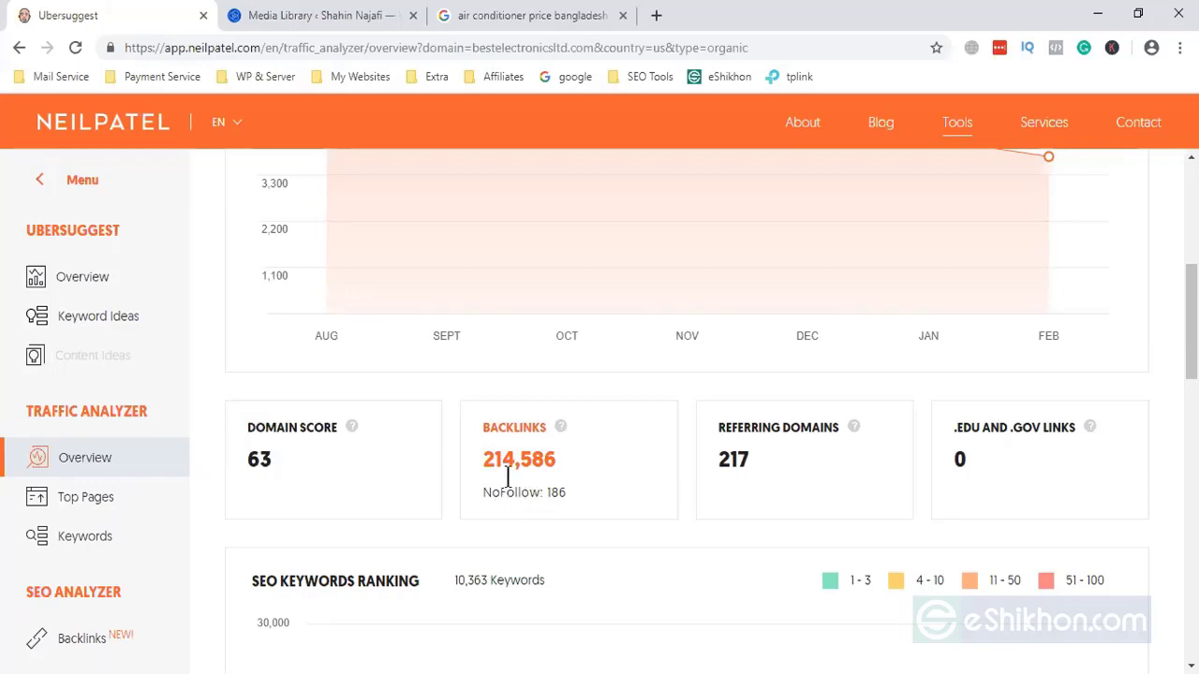
Compare with the Google listing, and review the domain's backlinks, referring domains, ranking chart, top SEO pages and SEO keywords.
left_click(568, 13)
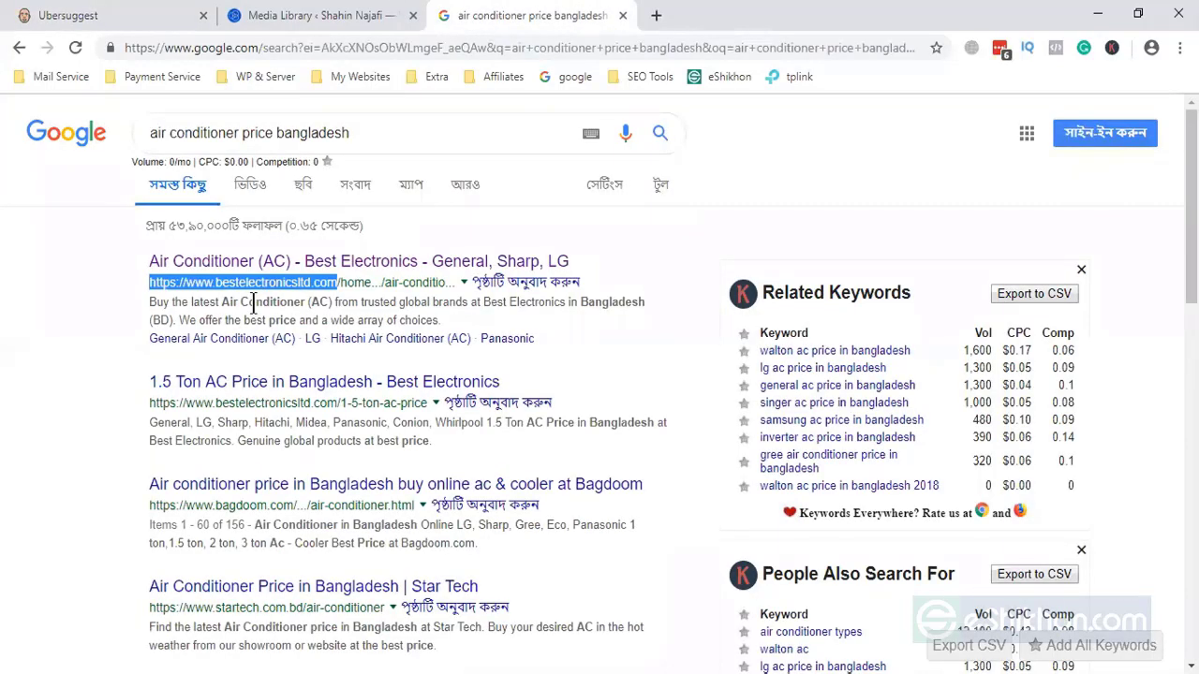
left_click(61, 17)
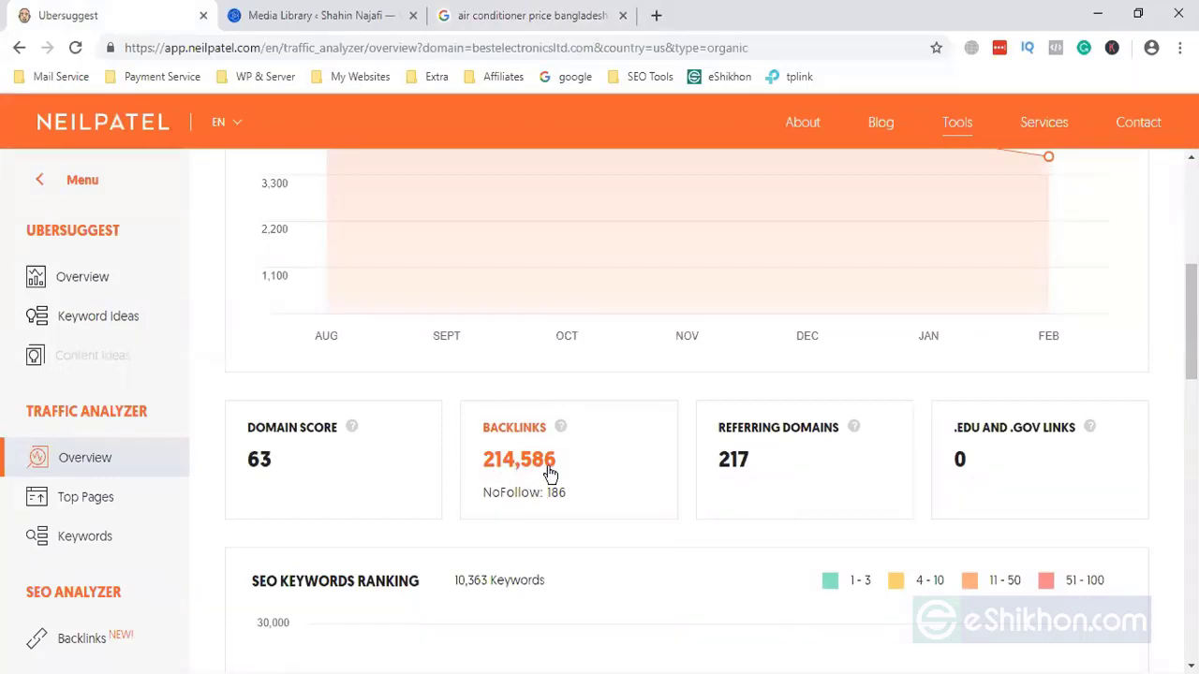
scroll(760, 441, "down", 1)
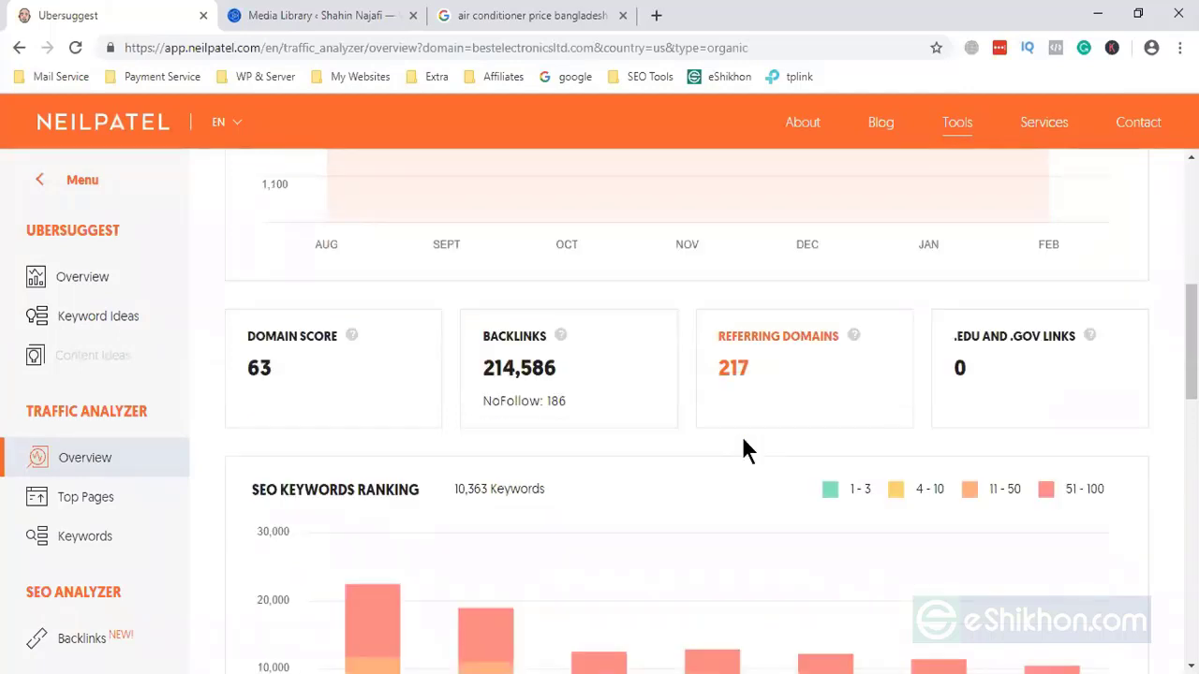
scroll(543, 448, "down", 4)
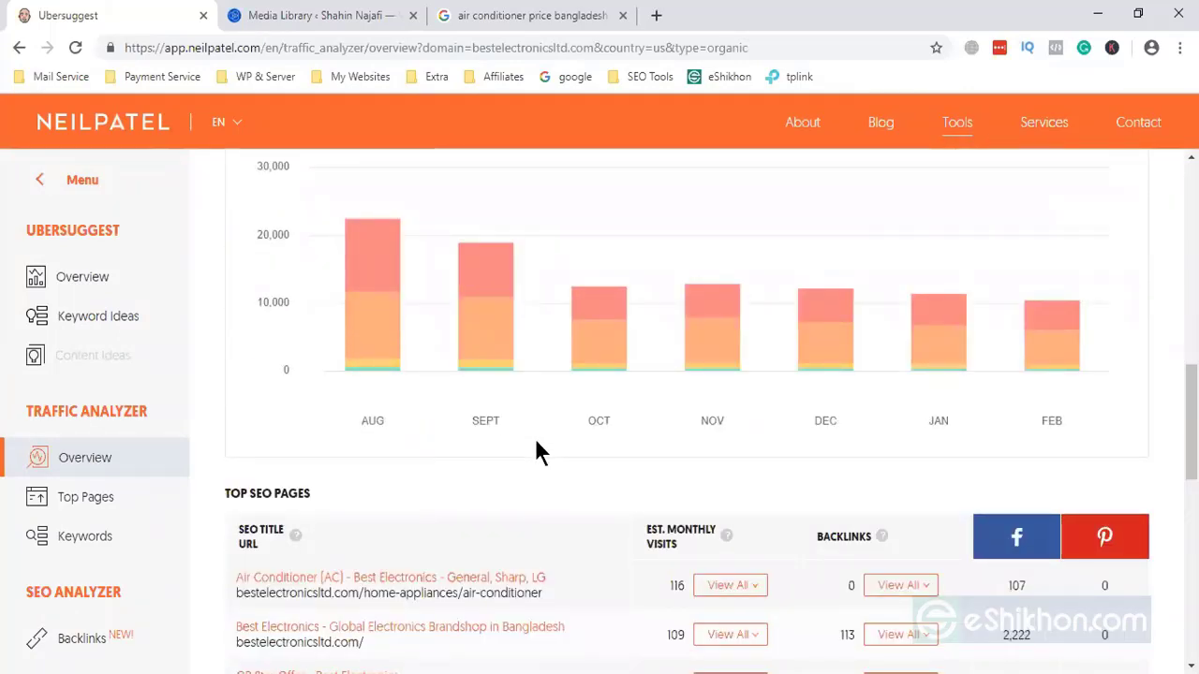
scroll(537, 440, "down", 7)
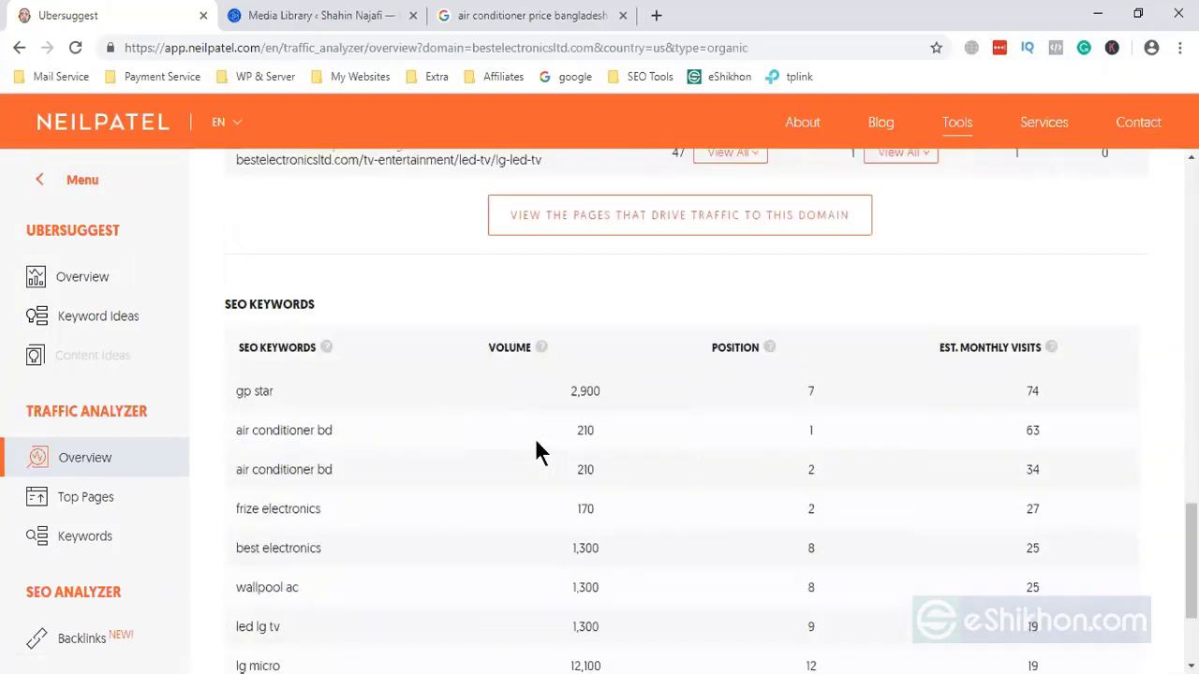
scroll(536, 441, "down", 1)
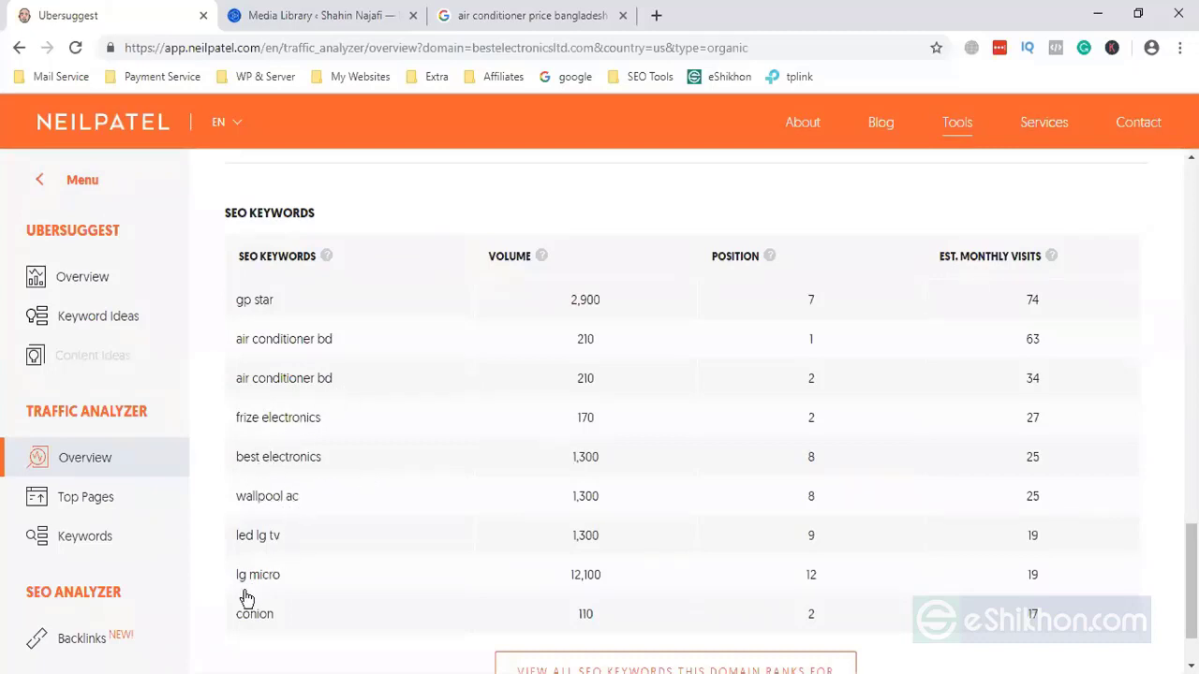
scroll(327, 420, "down", 1)
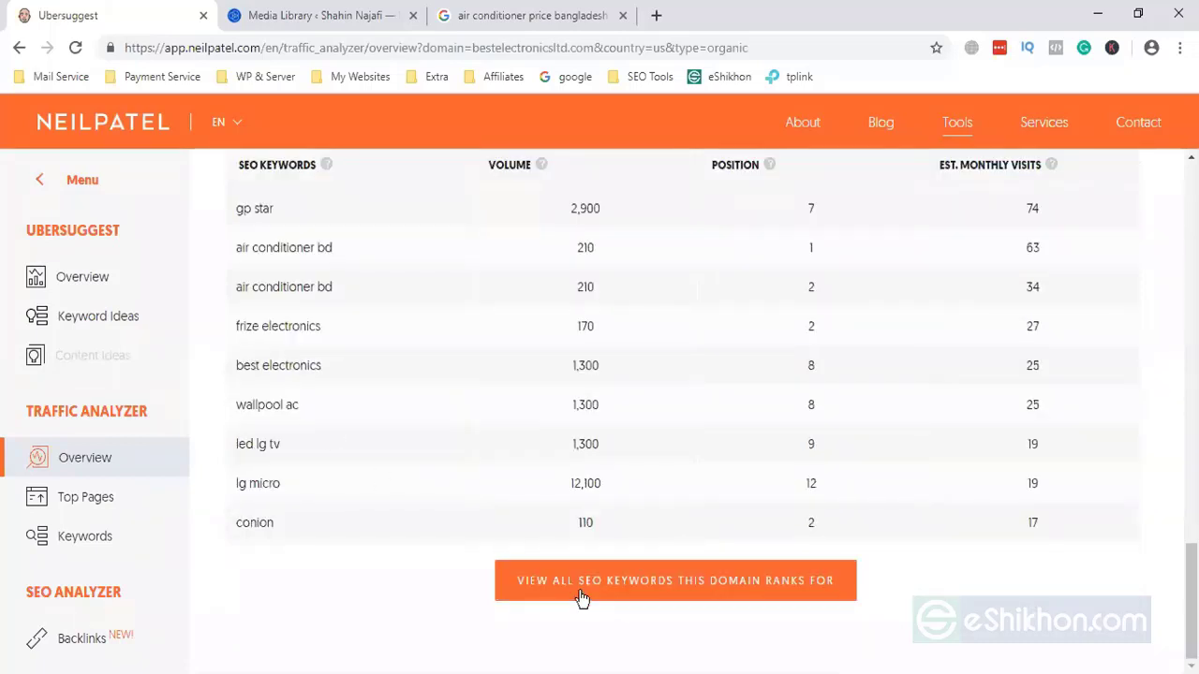
scroll(350, 487, "up", 5)
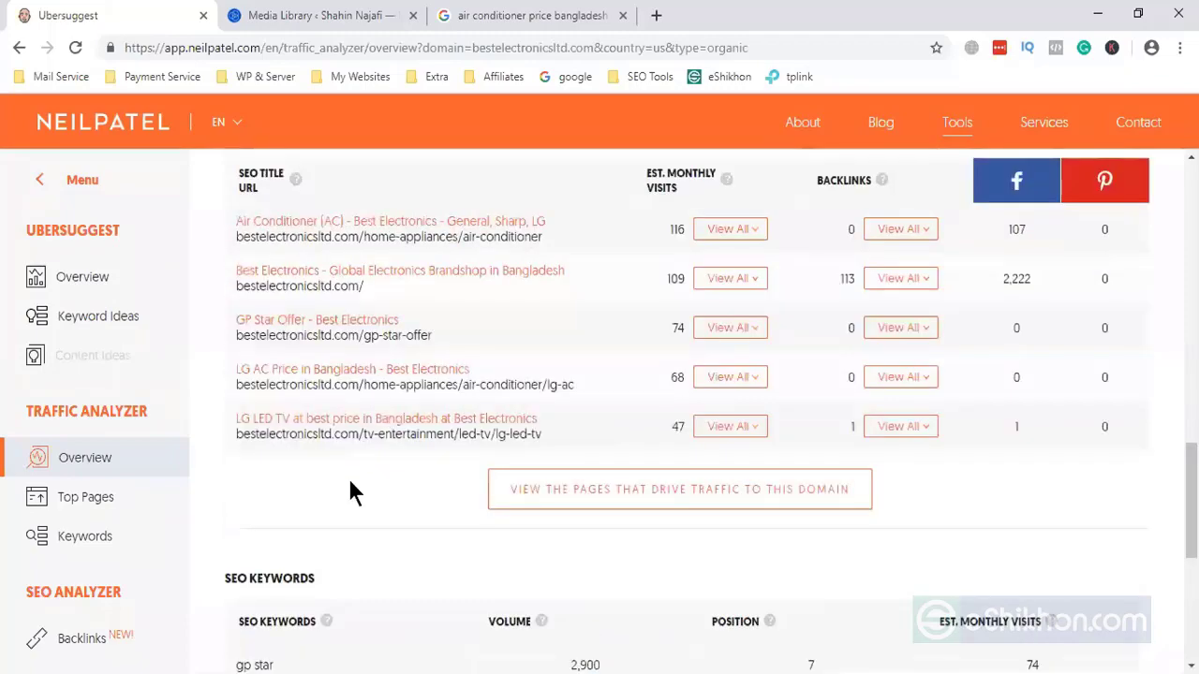
scroll(351, 491, "up", 3)
scroll(349, 491, "up", 10)
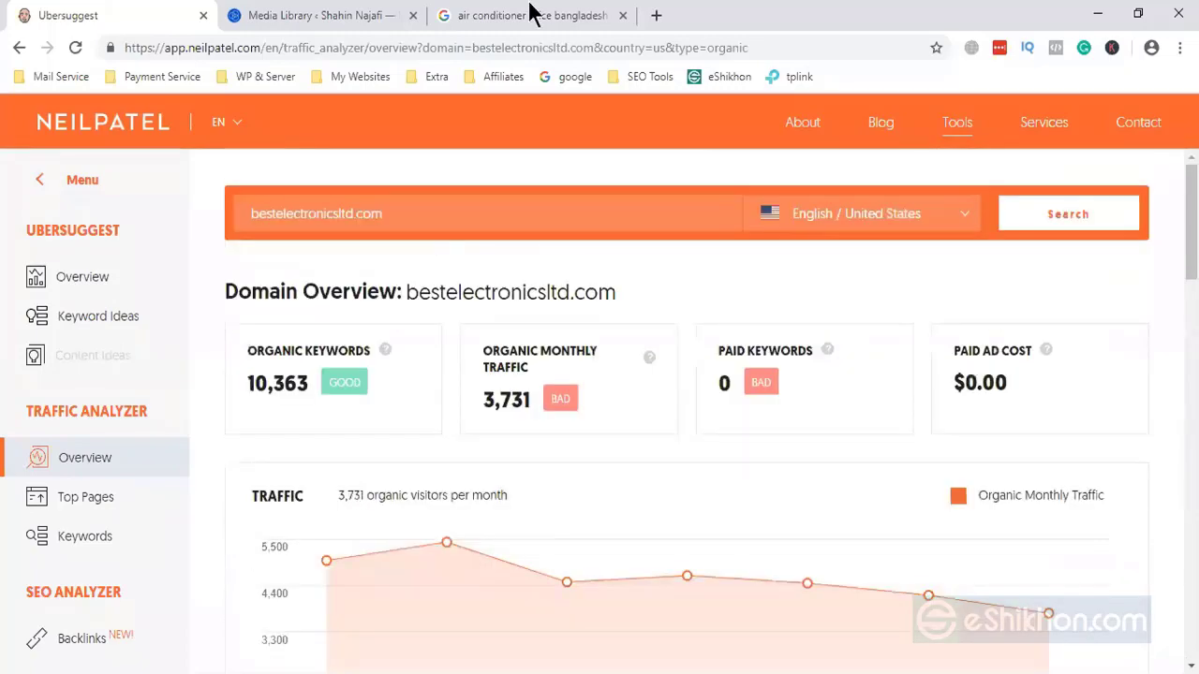
Open the full list of keywords bestelectronicsltd.com ranks for and go to its second page.
left_click(529, 13)
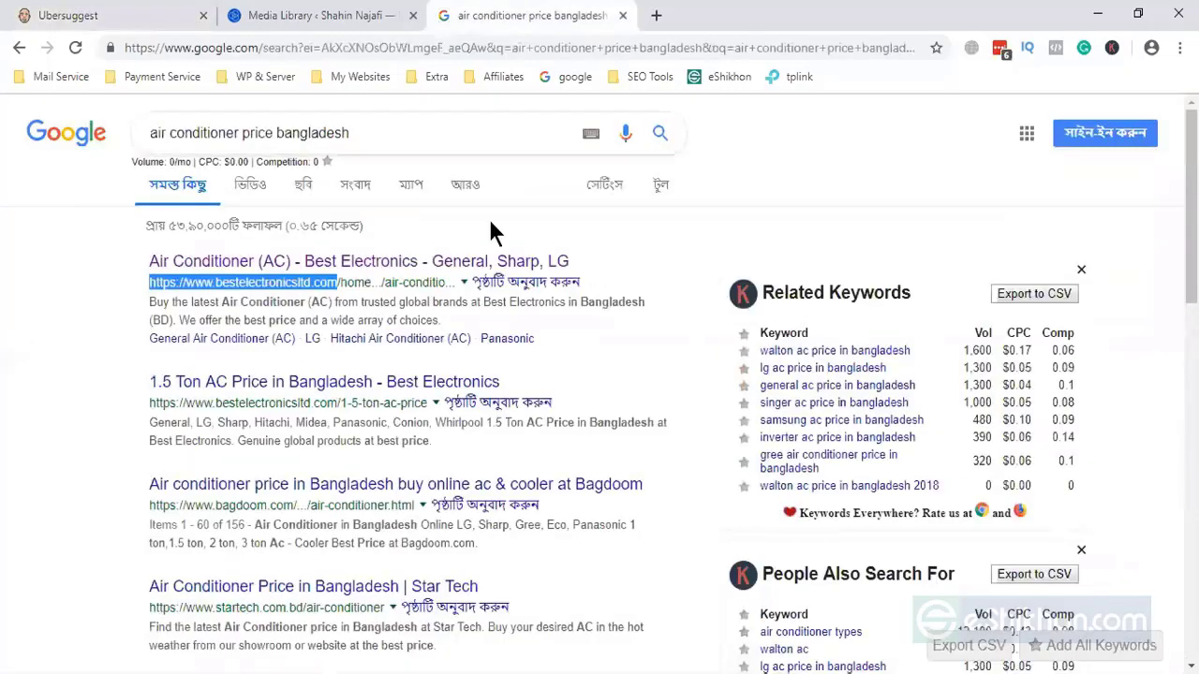
left_click(139, 13)
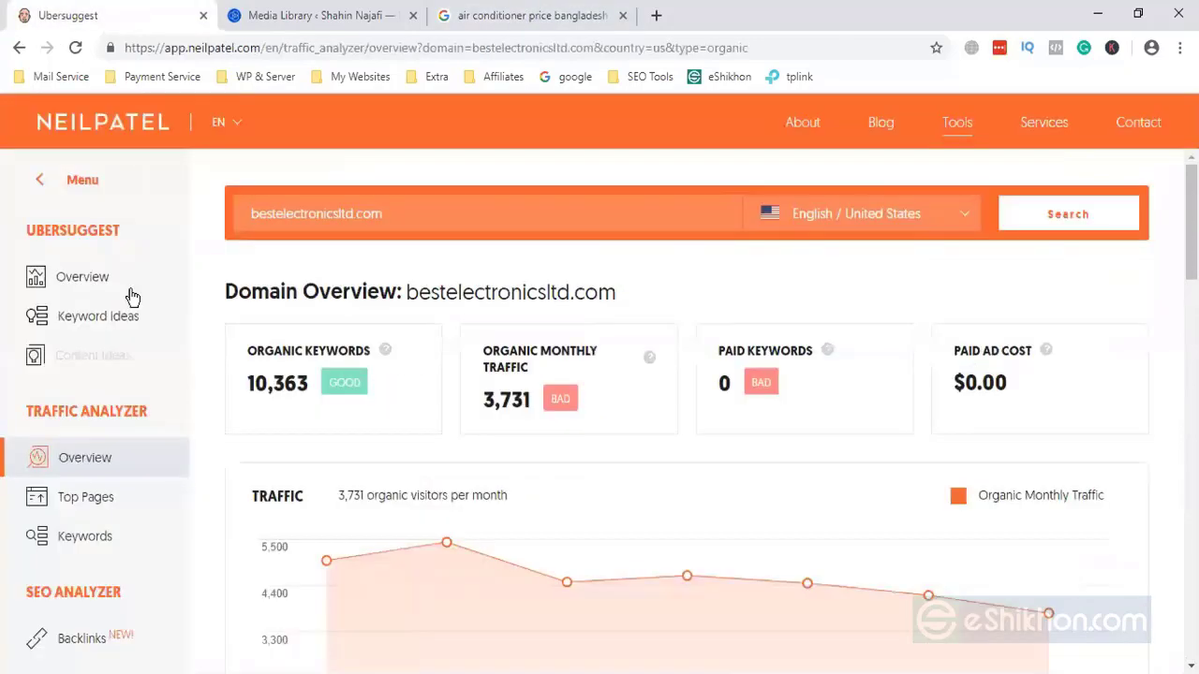
left_click(106, 536)
scroll(631, 453, "down", 7)
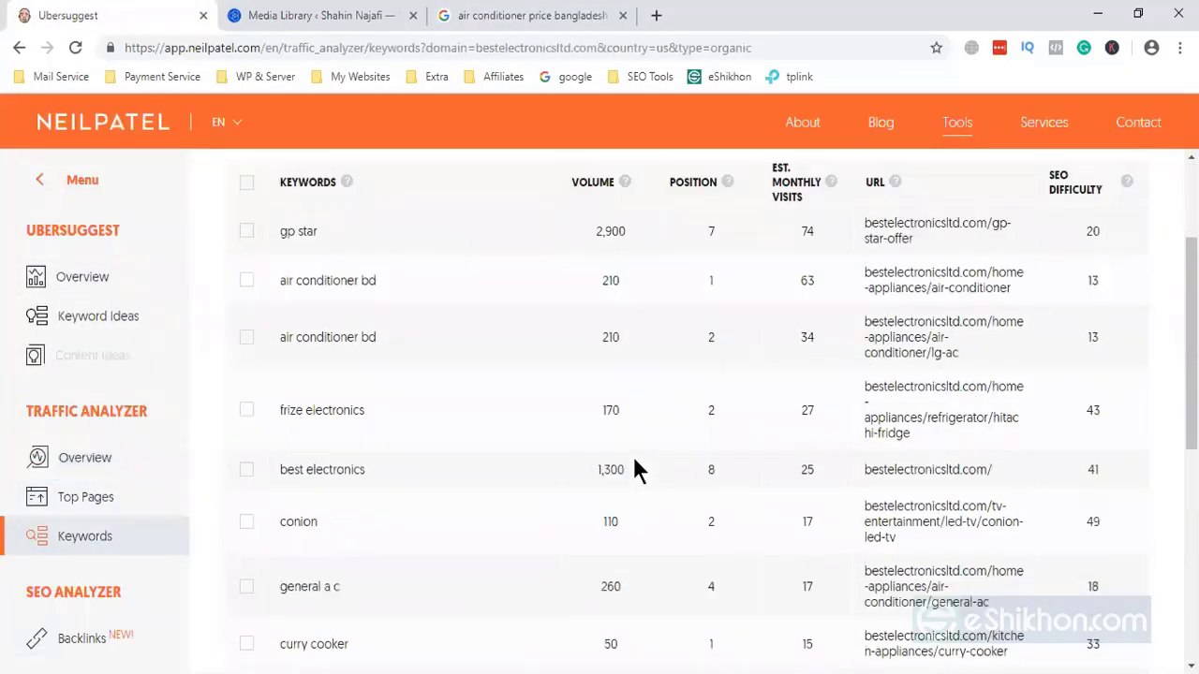
scroll(613, 469, "up", 6)
scroll(611, 473, "down", 7)
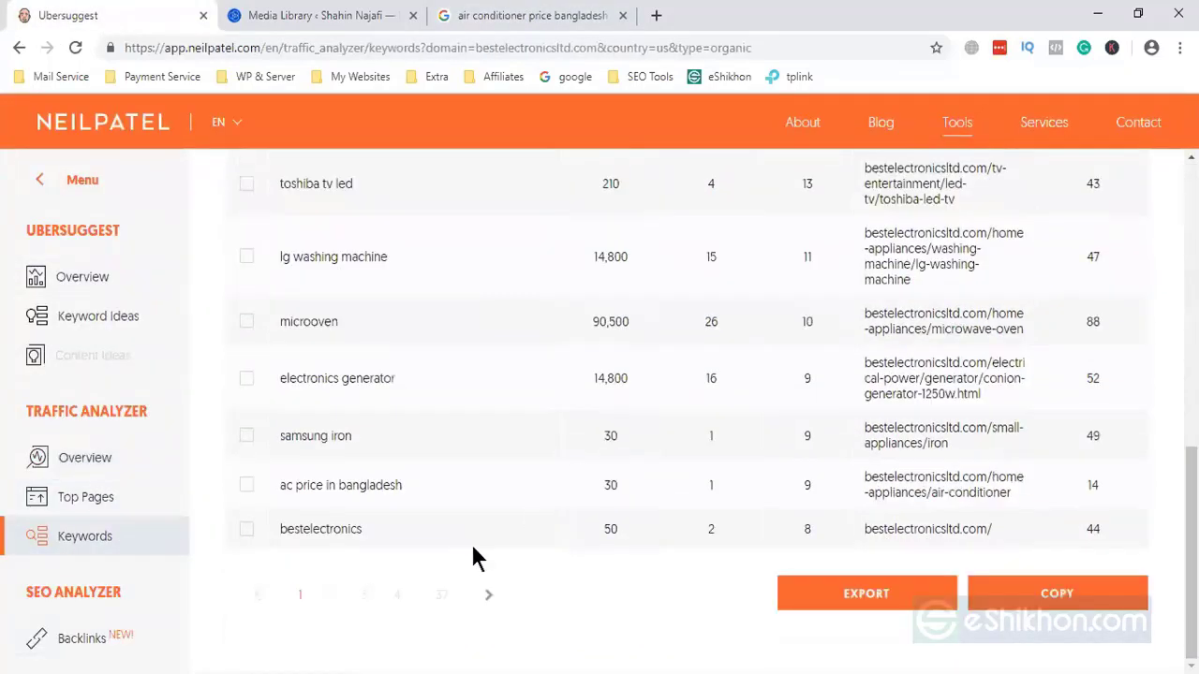
left_click(487, 597)
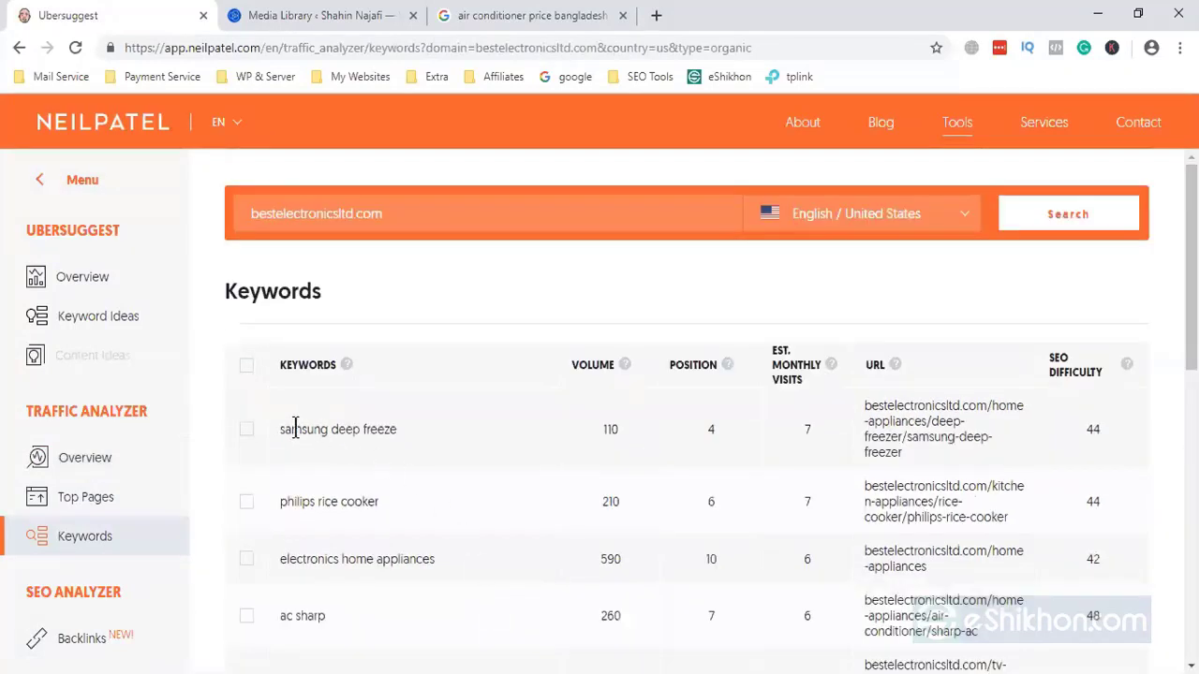
Examine the keywords on the second page, such as "air conditioner price bangladesh", "refrigerator price in bangladesh" and "ac price in bangladesh".
left_click_drag(285, 562, 392, 562)
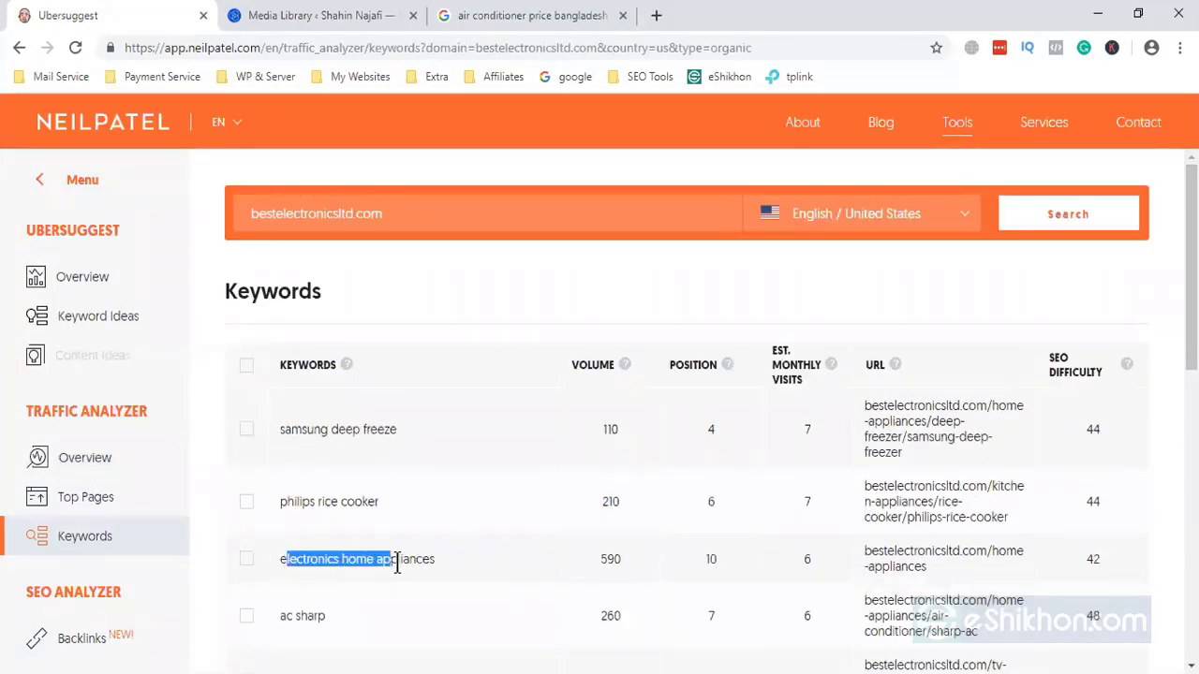
scroll(392, 562, "down", 3)
left_click_drag(279, 342, 321, 343)
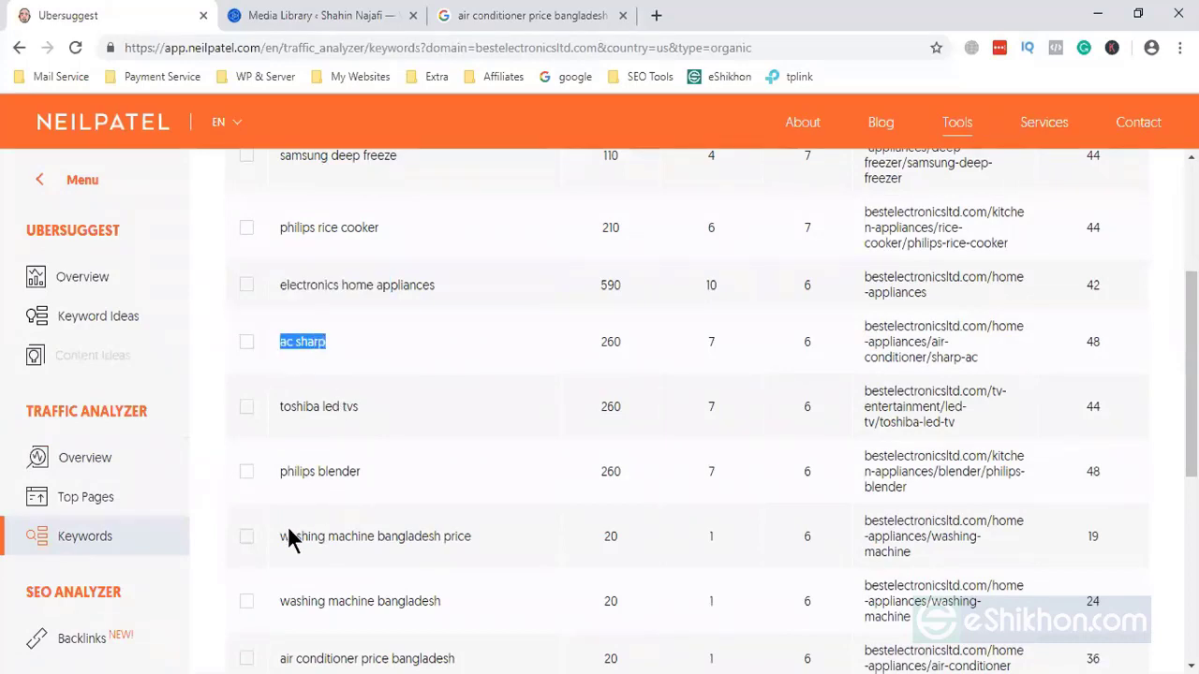
left_click_drag(281, 537, 309, 537)
scroll(300, 604, "down", 3)
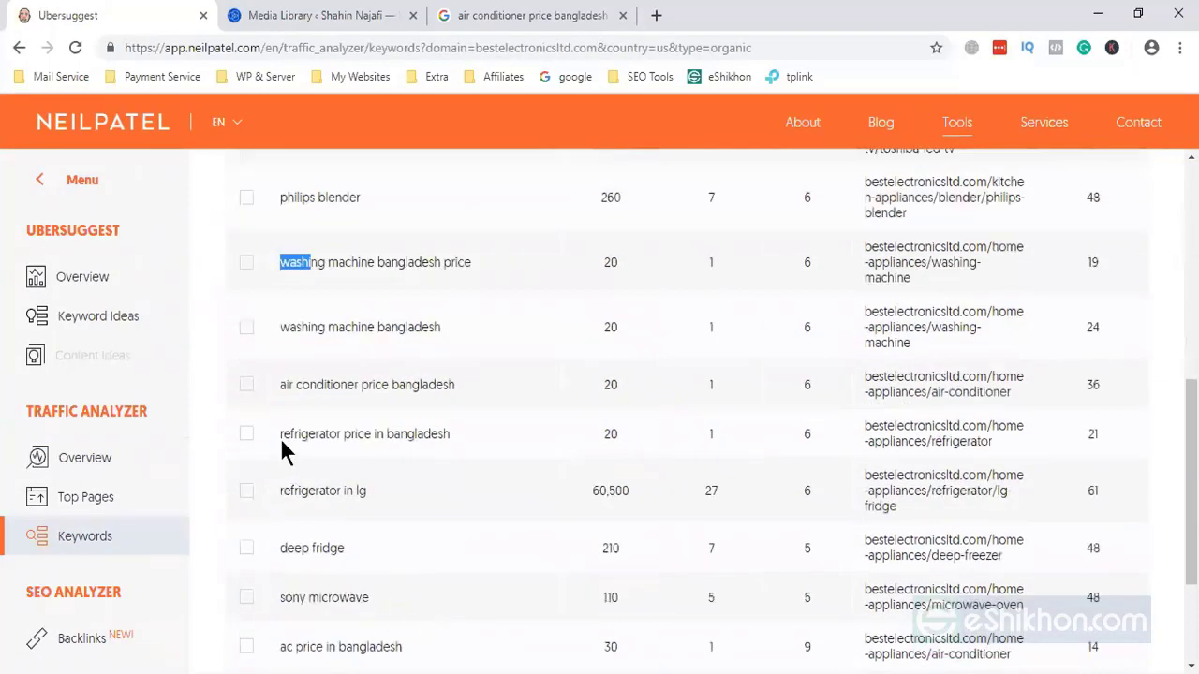
left_click_drag(280, 434, 441, 434)
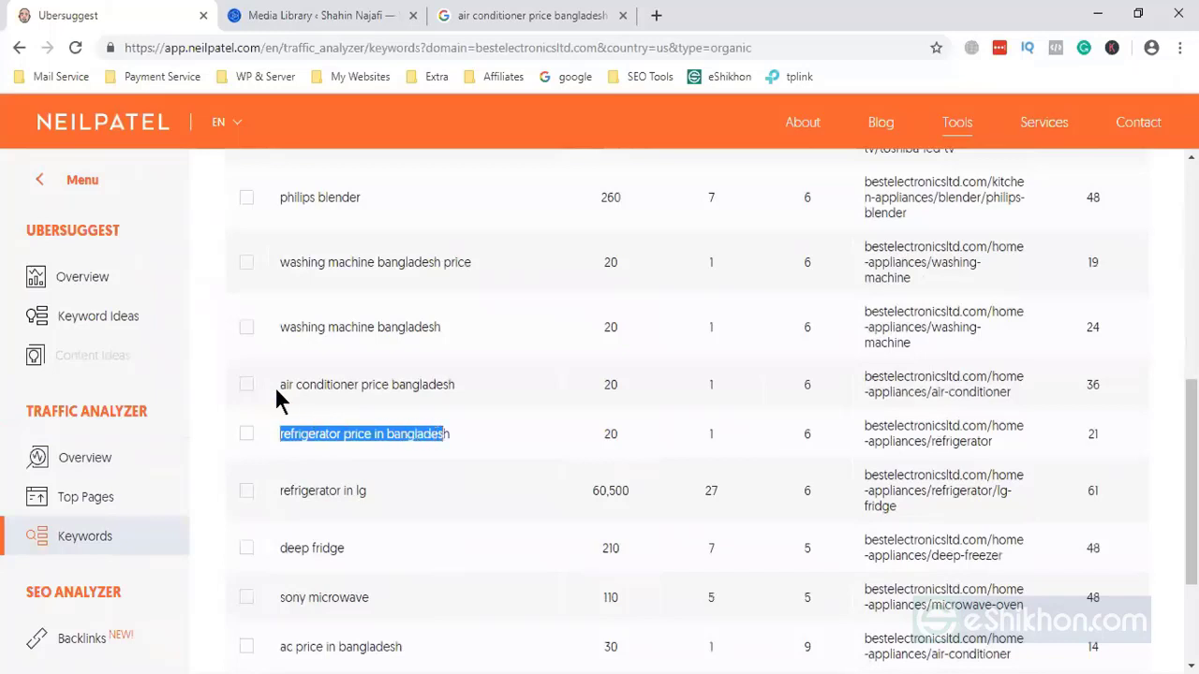
left_click_drag(279, 384, 458, 396)
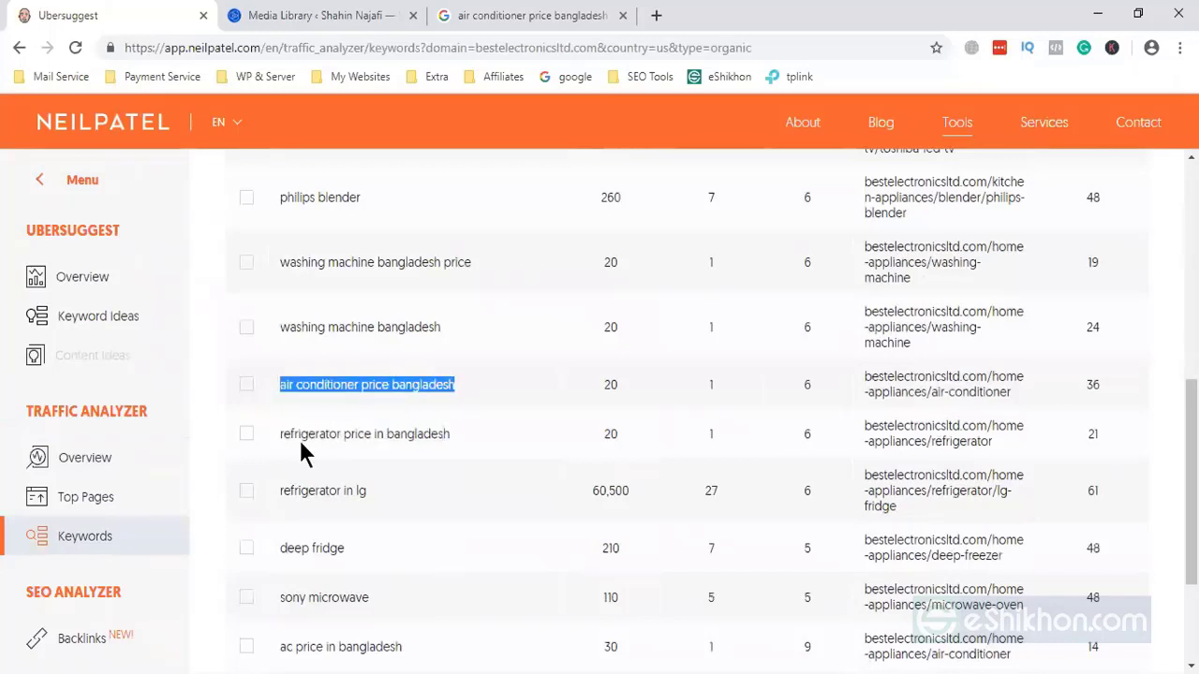
scroll(404, 557, "down", 1)
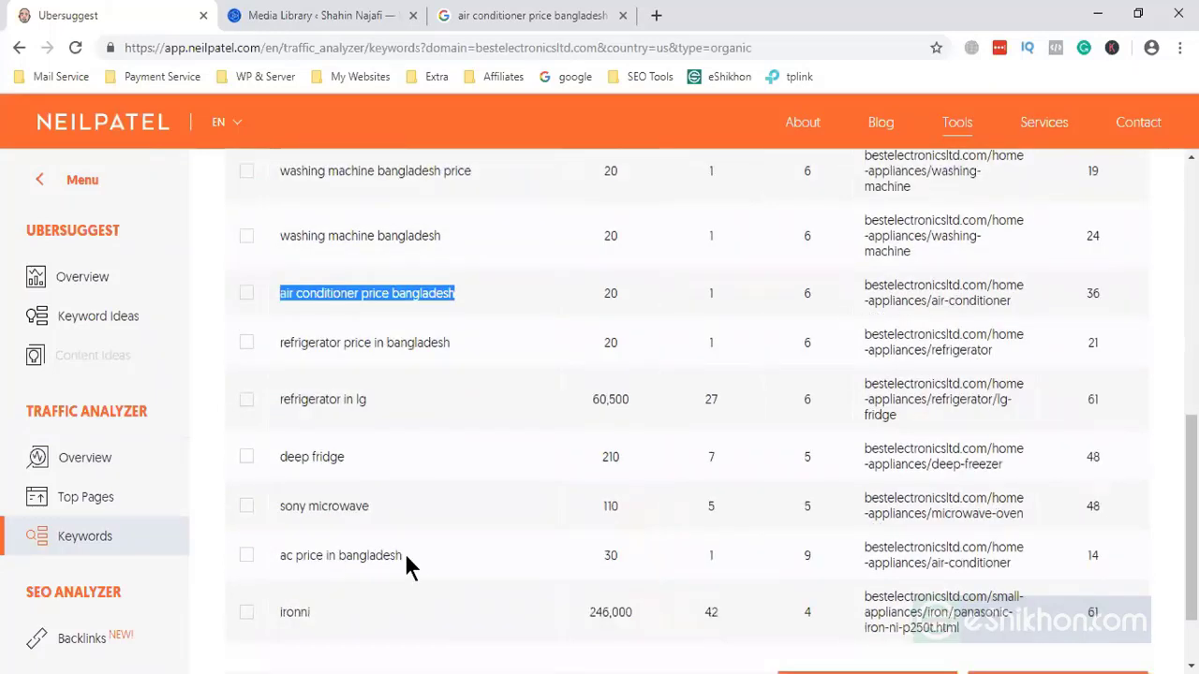
left_click_drag(279, 556, 403, 557)
scroll(520, 444, "down", 1)
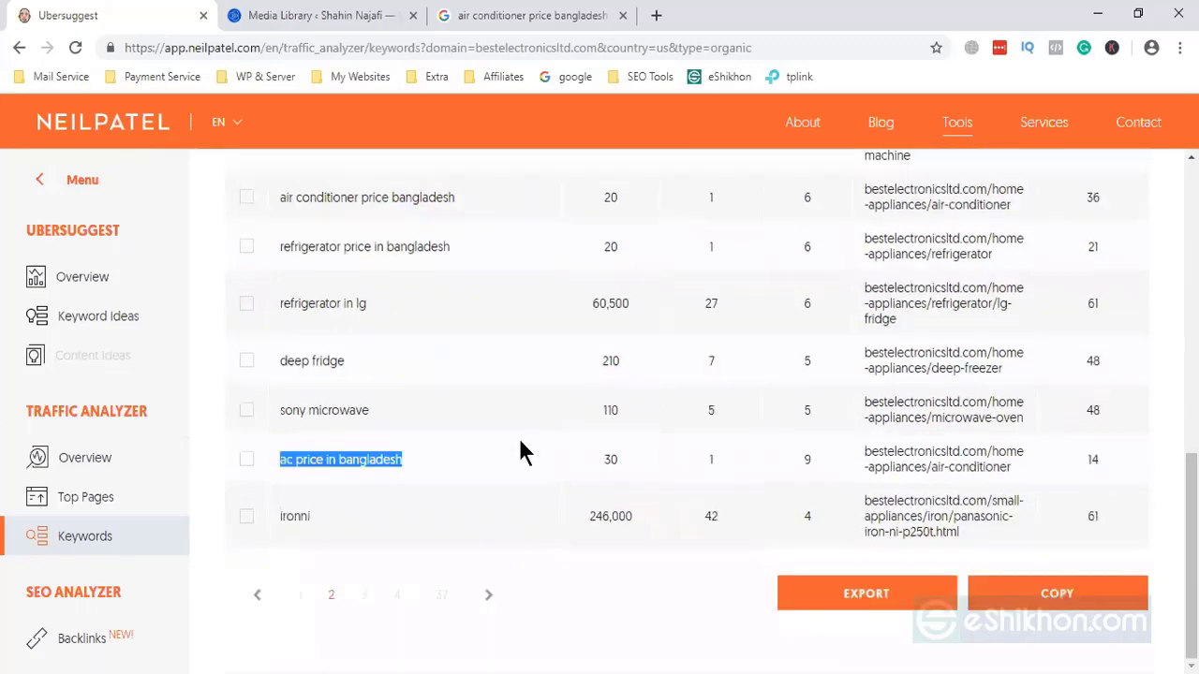
scroll(523, 451, "up", 2)
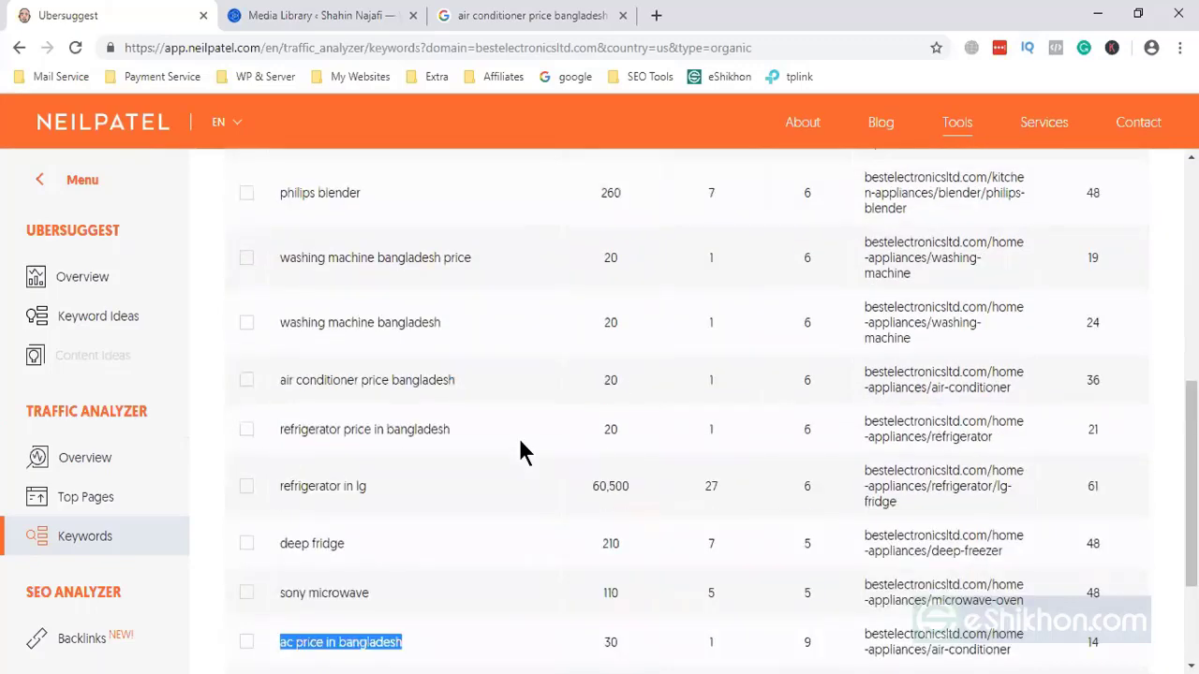
scroll(523, 452, "up", 10)
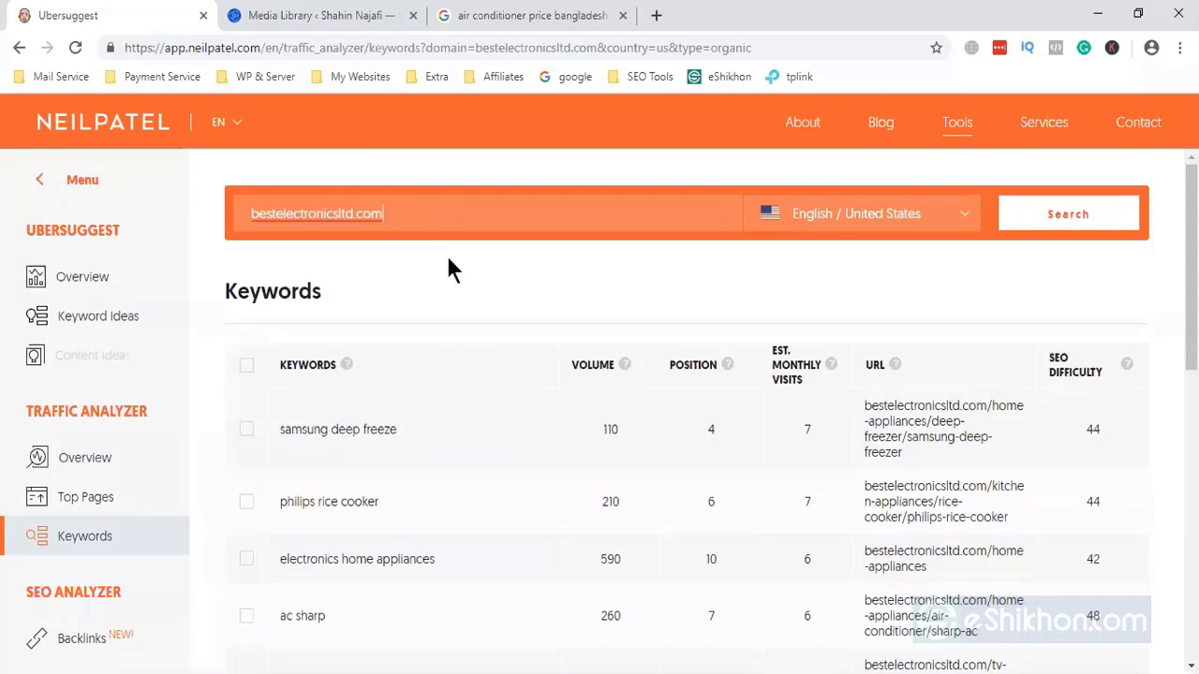
Return to the Google results, open the top Best Electronics air conditioner listing in a new tab and copy its page address.
left_click(562, 16)
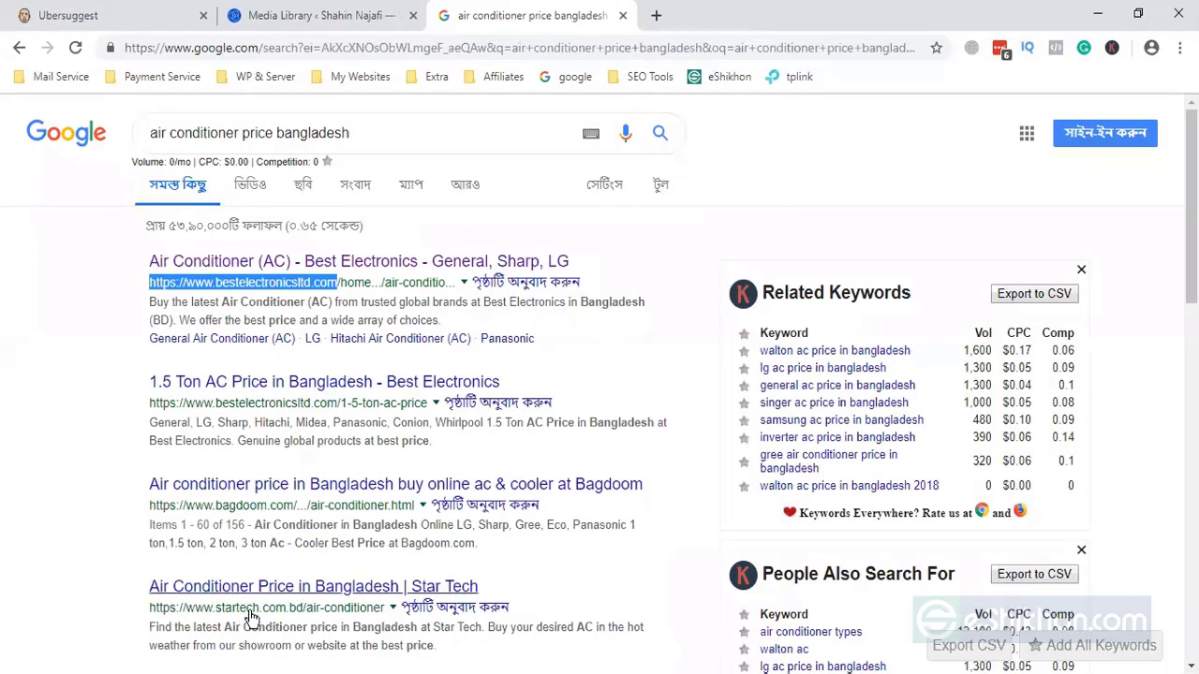
scroll(253, 604, "down", 3)
scroll(318, 375, "down", 5)
scroll(340, 429, "up", 7)
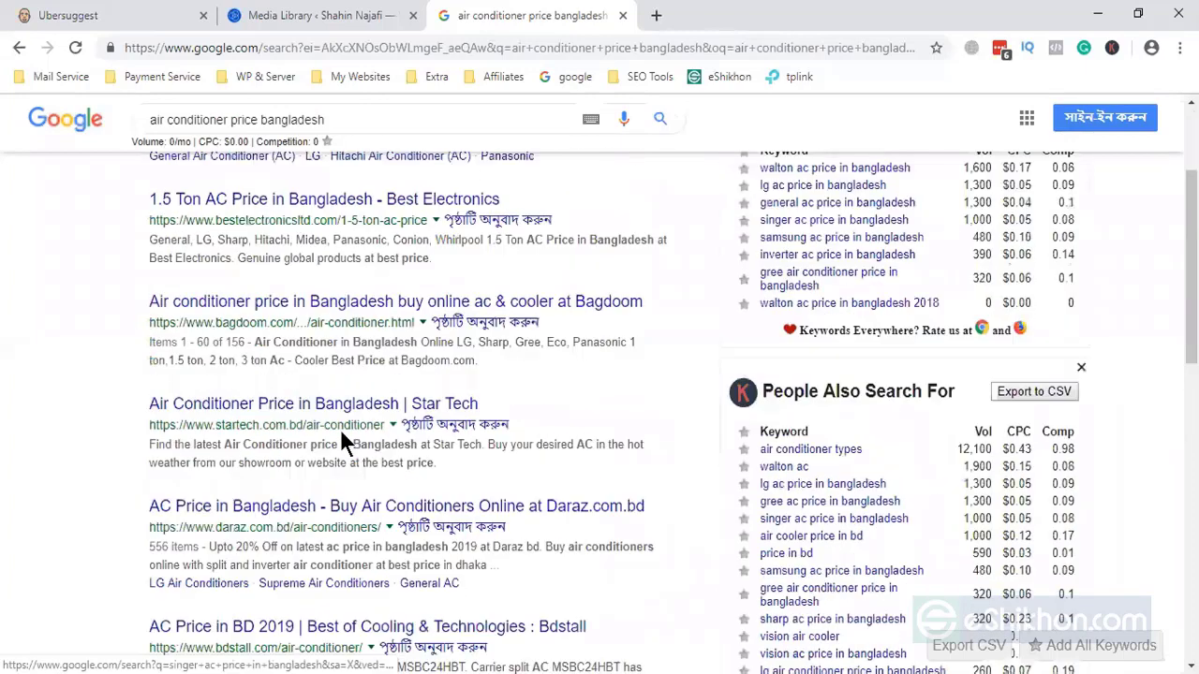
scroll(345, 279, "up", 2)
double_click(345, 277)
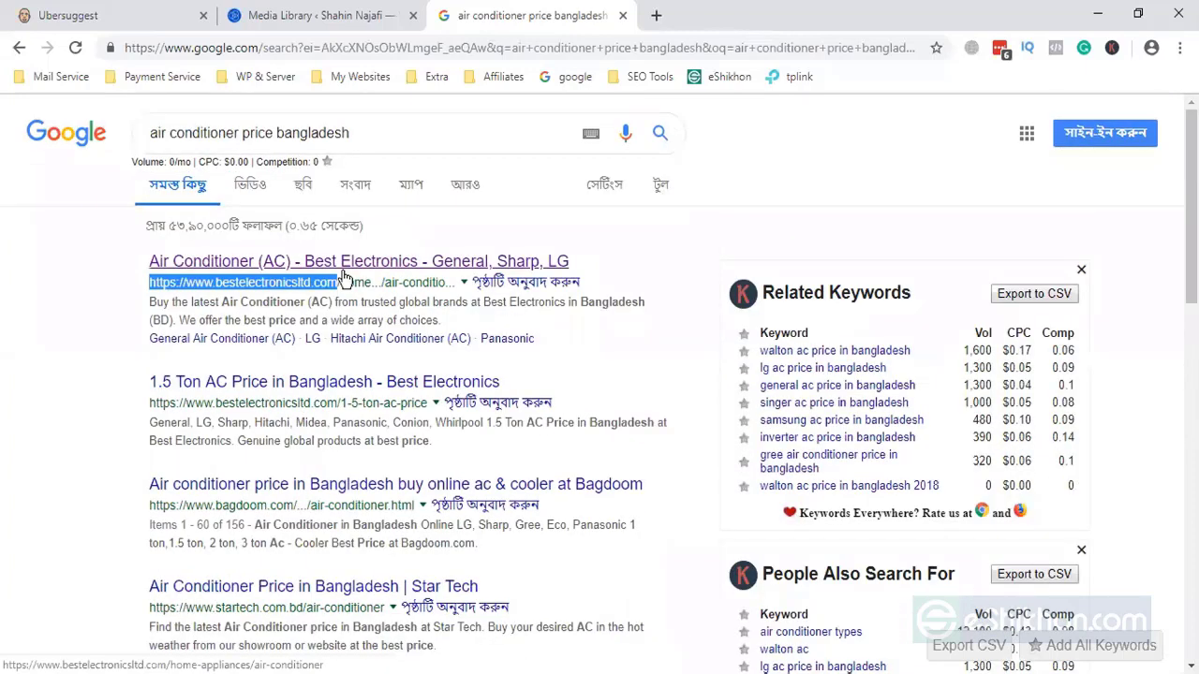
middle_click(344, 277)
left_click(762, 13)
left_click(564, 47)
key("ctrl+c")
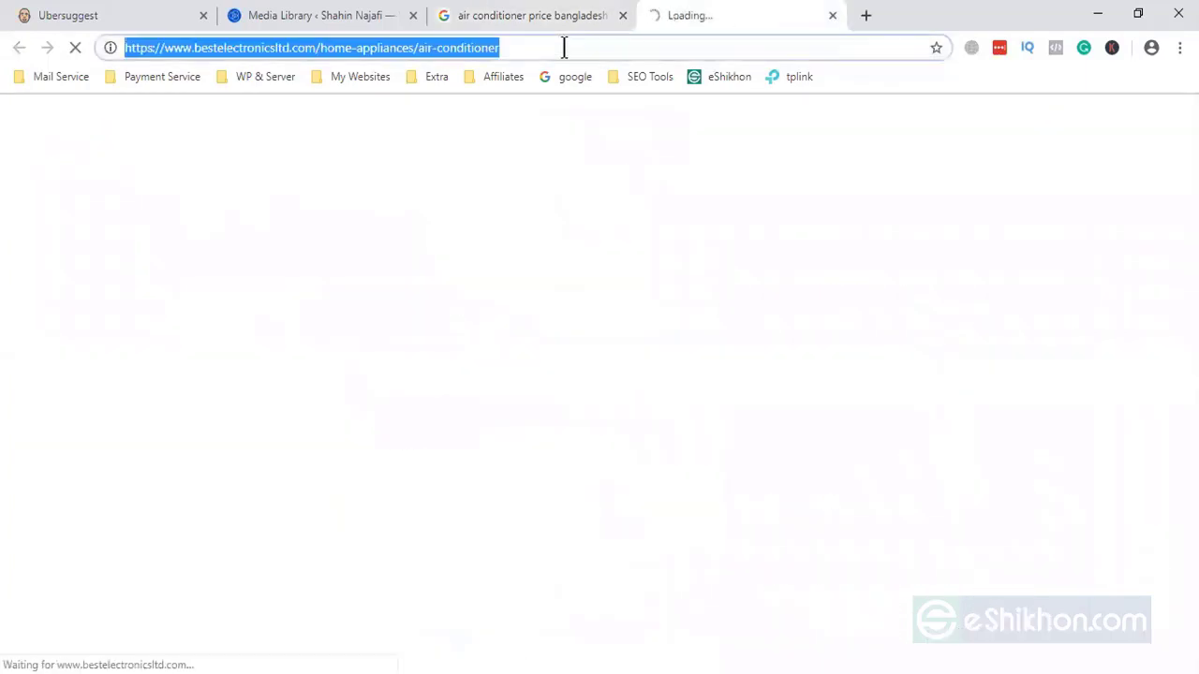
Look over the introduction and product listings on the Best Electronics air conditioner page.
left_click(562, 13)
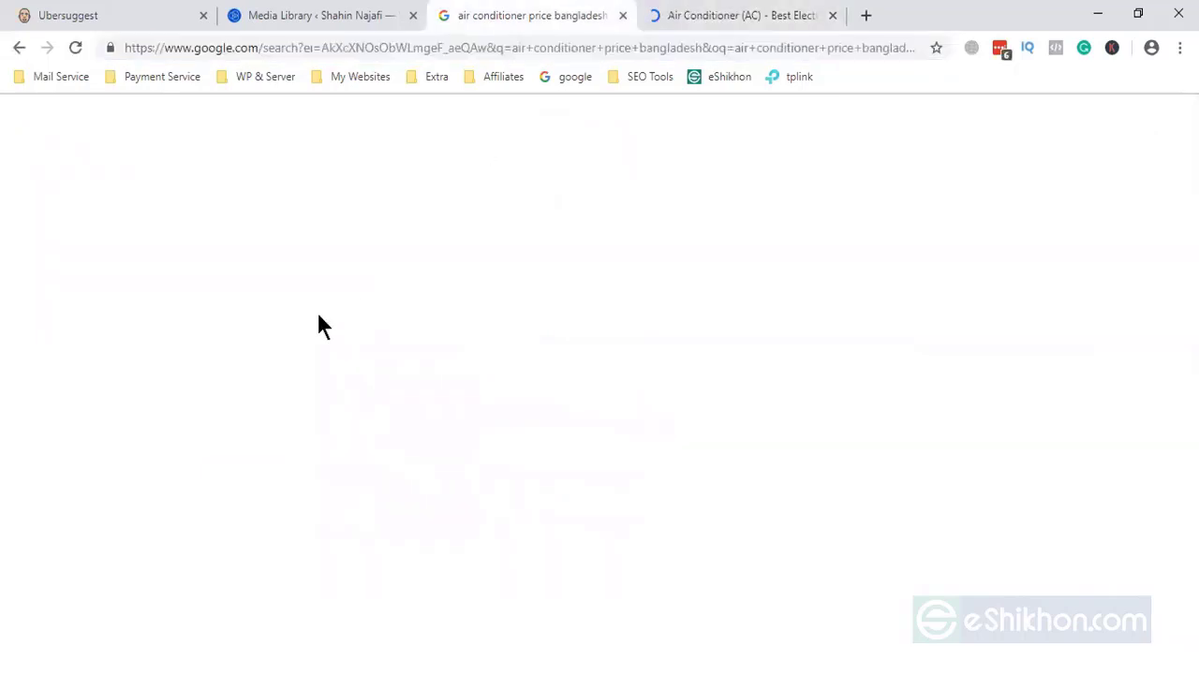
left_click(662, 15)
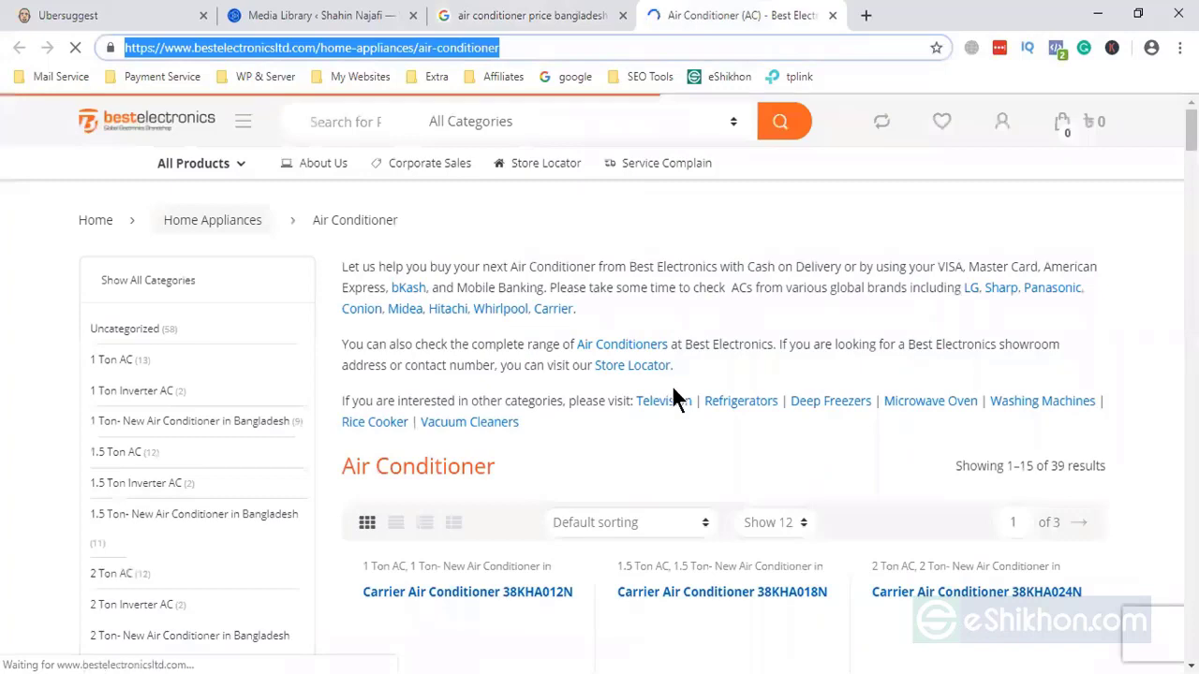
scroll(621, 584, "down", 3)
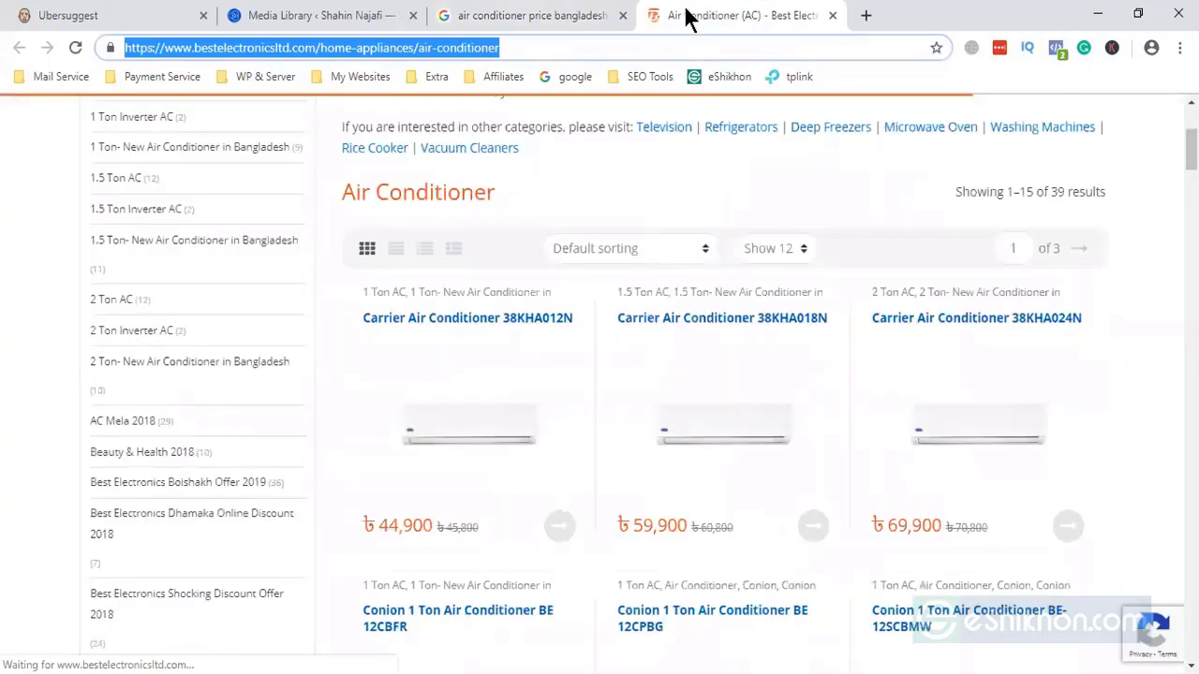
left_click(94, 18)
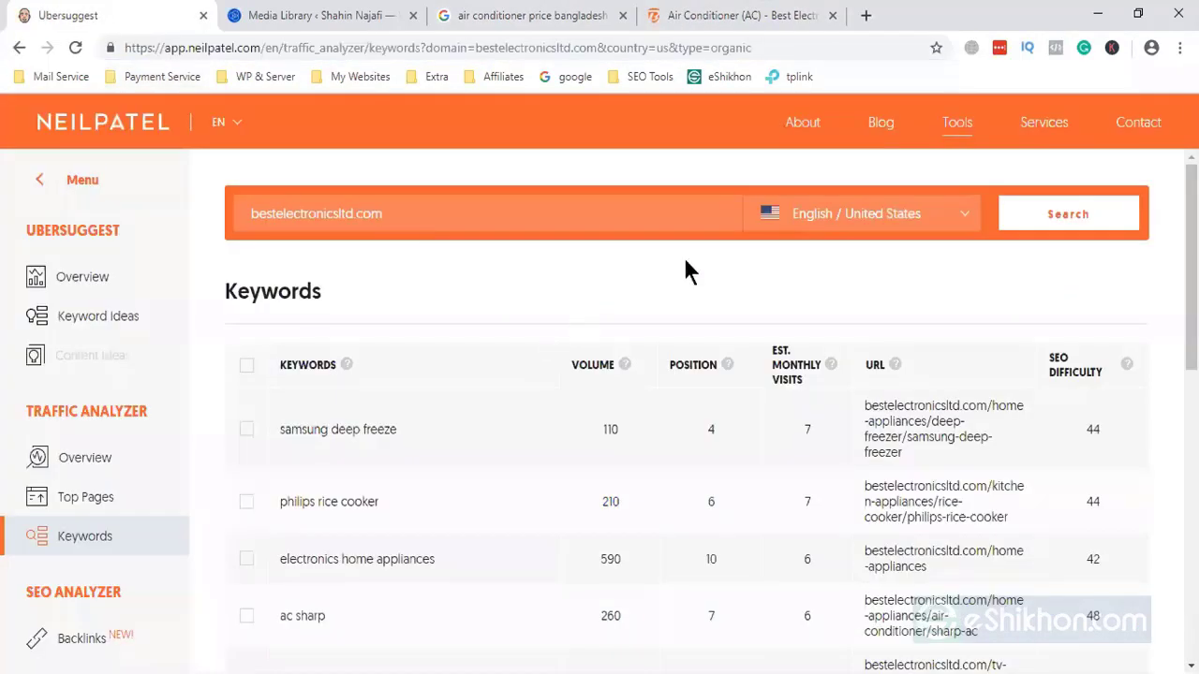
left_click(81, 638)
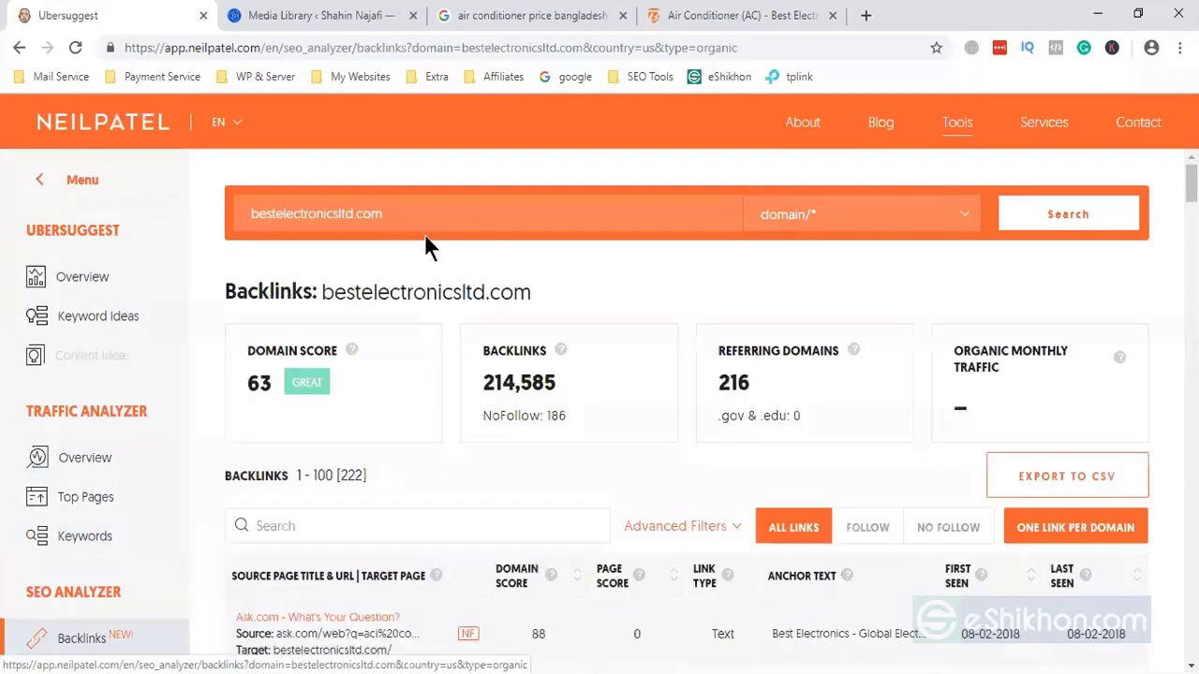
key("ctrl+a")
key("ctrl+v")
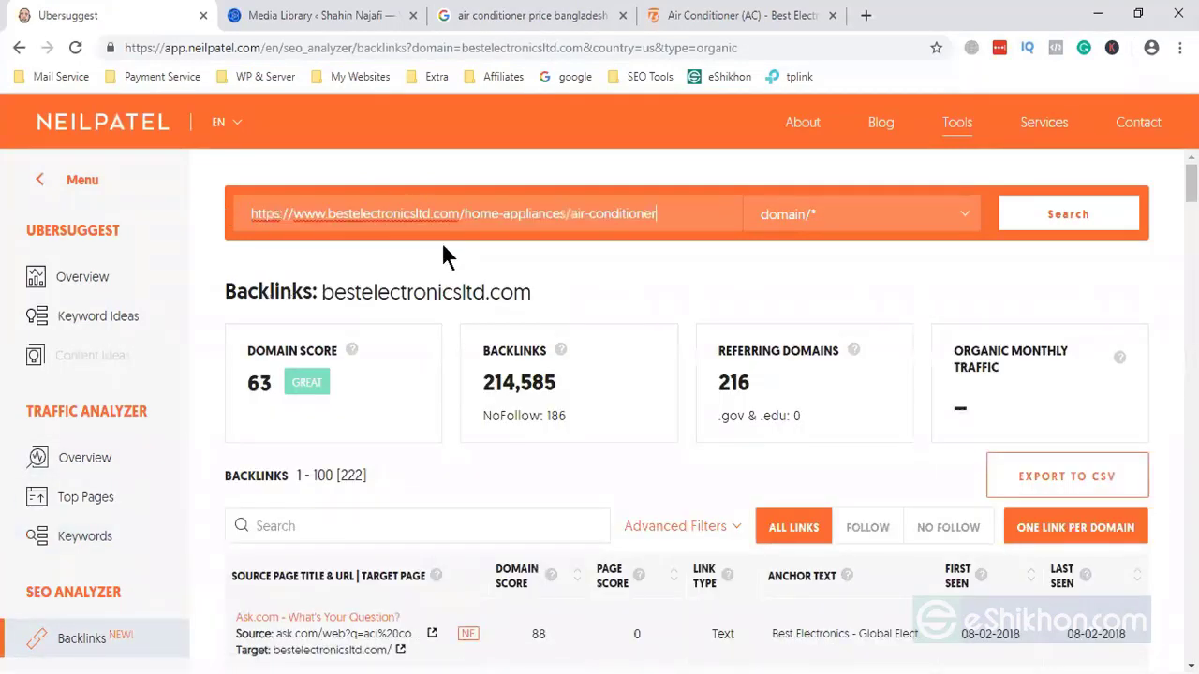
left_click(873, 231)
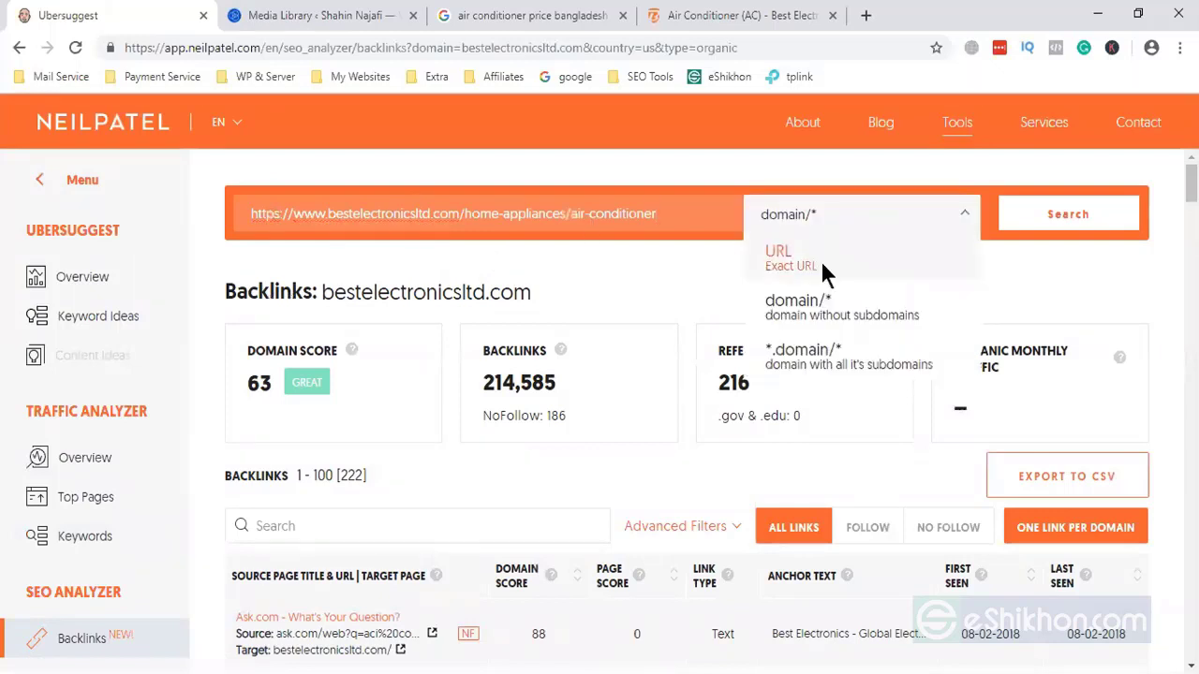
left_click(821, 260)
left_click(829, 211)
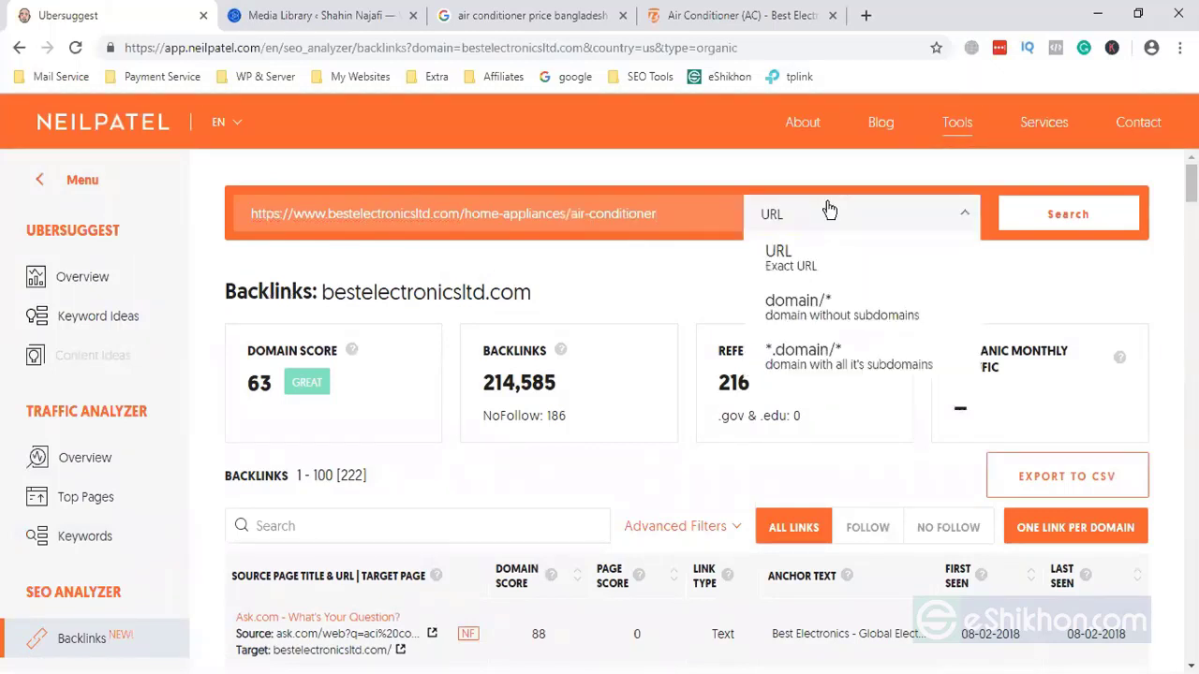
left_click(797, 270)
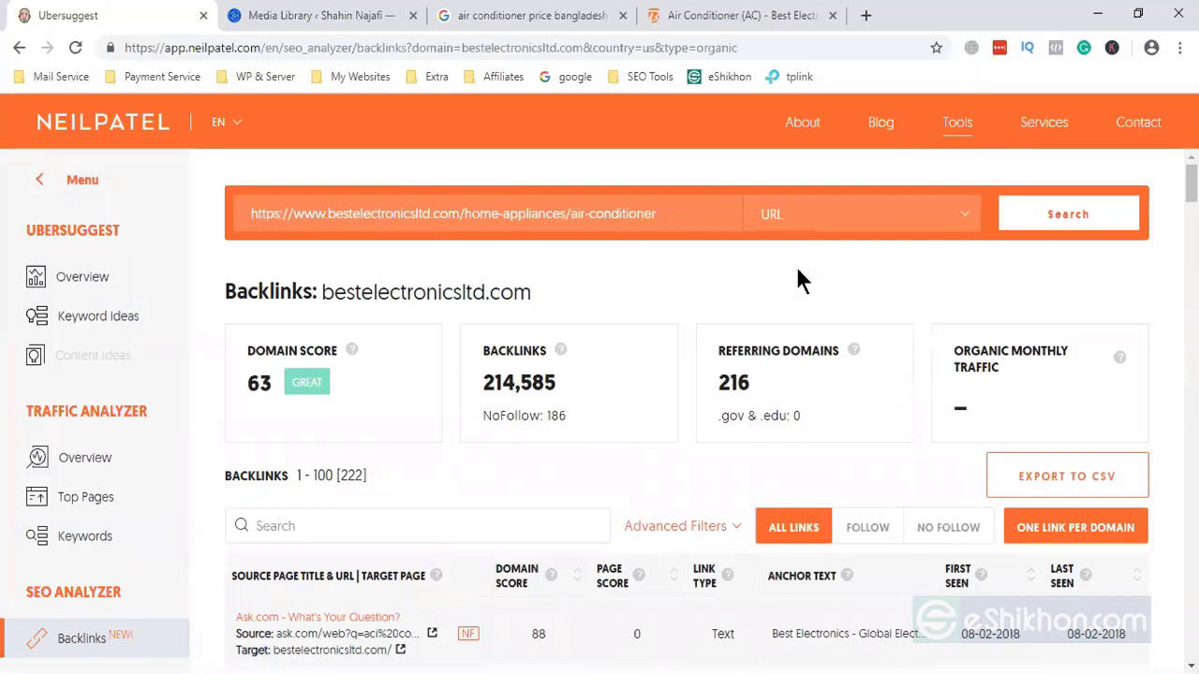
left_click(1084, 224)
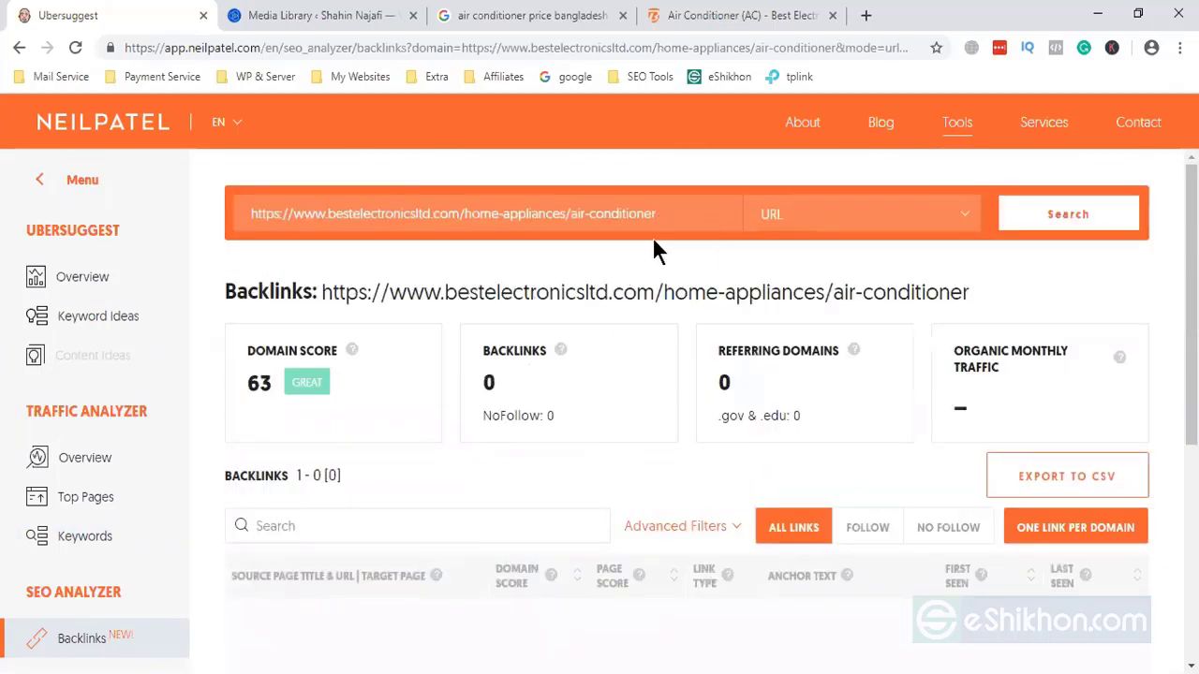
left_click_drag(465, 214, 670, 216)
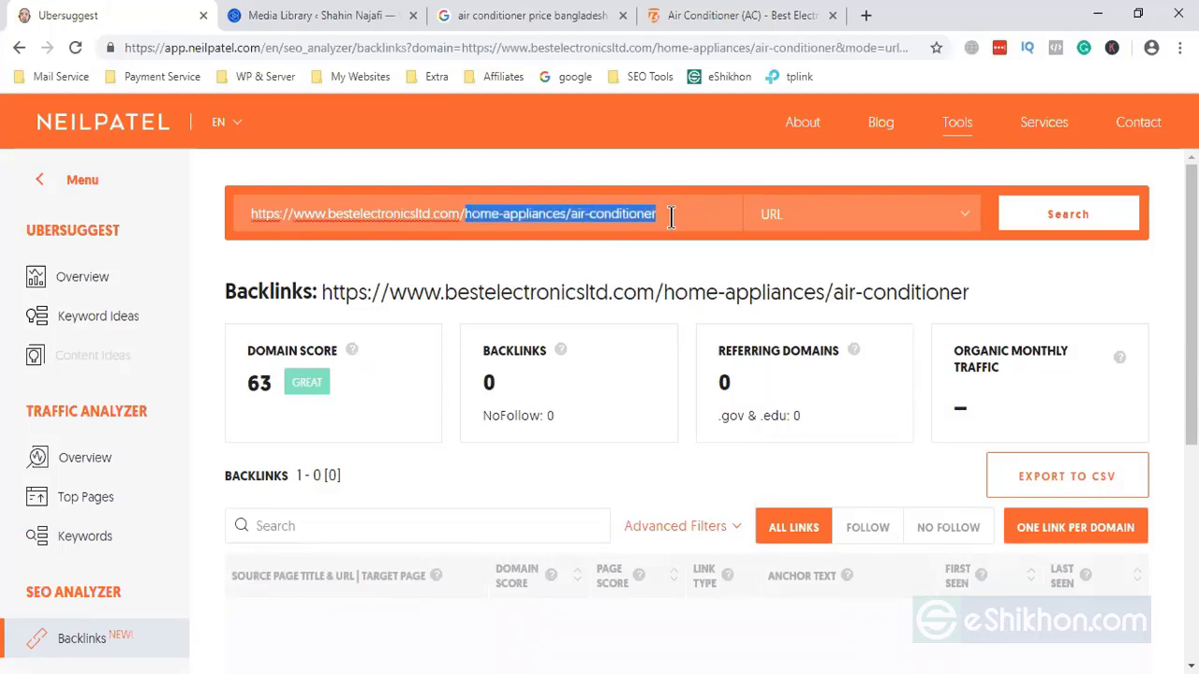
key("BackSpace")
left_click(905, 225)
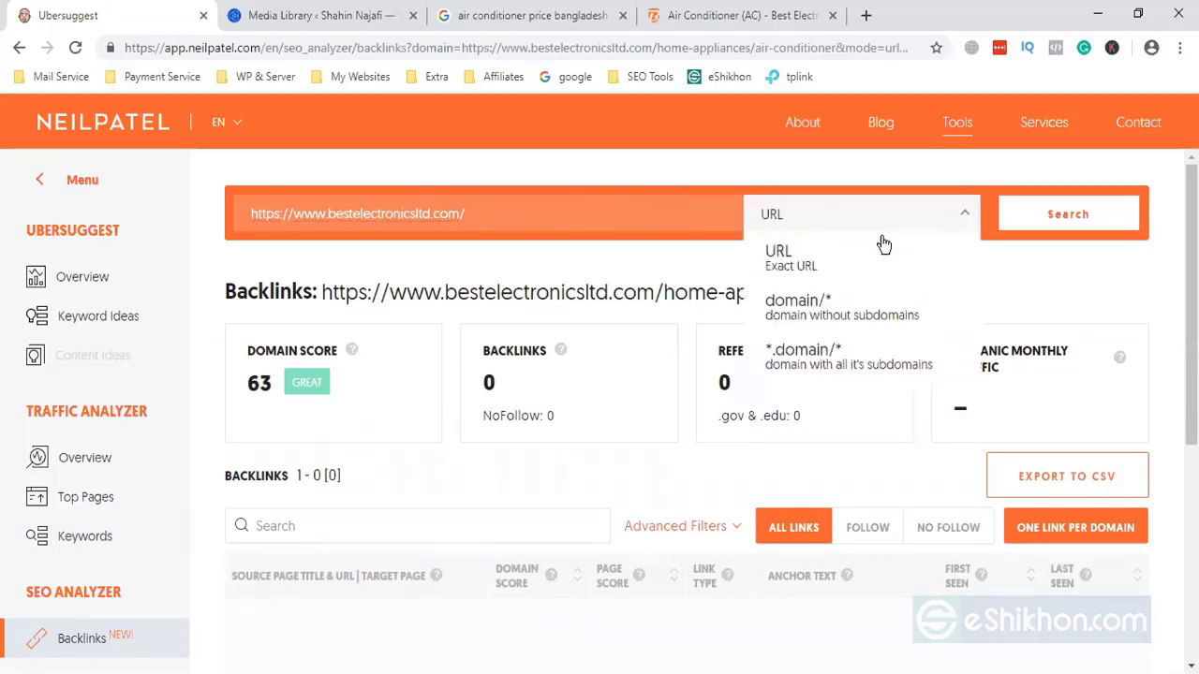
left_click(880, 249)
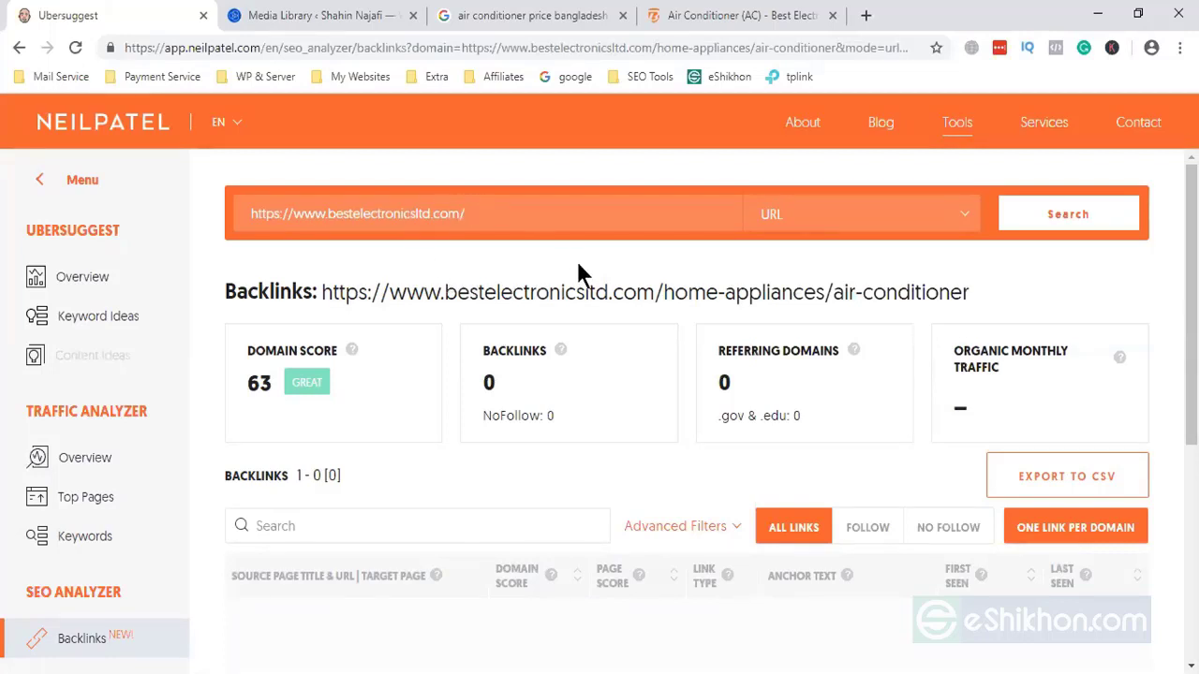
left_click(778, 214)
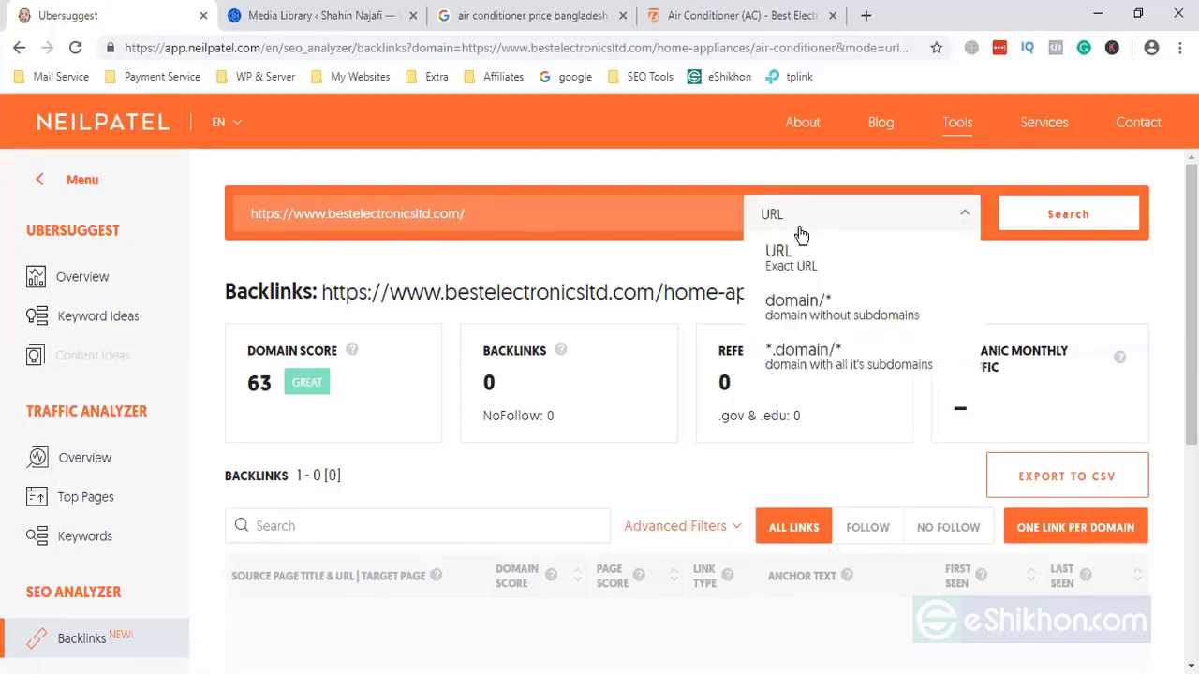
left_click(842, 305)
left_click(1047, 218)
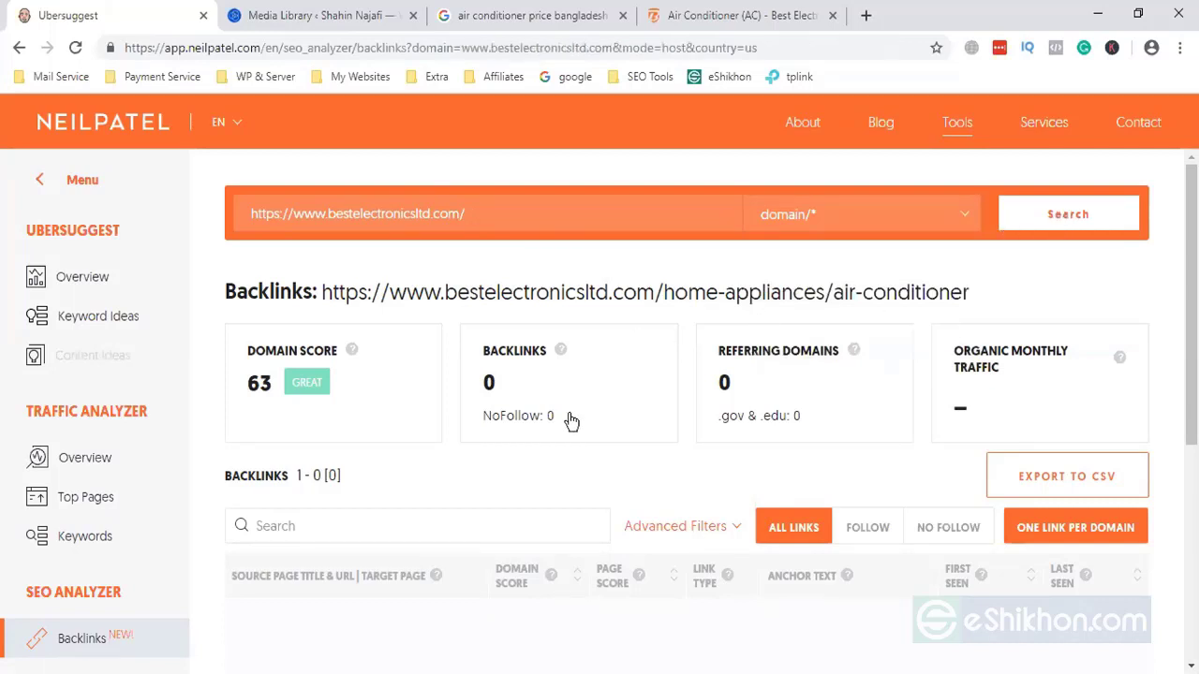
Examine the domain's backlink list, including source pages, domain scores, link types and anchor texts.
scroll(568, 412, "down", 1)
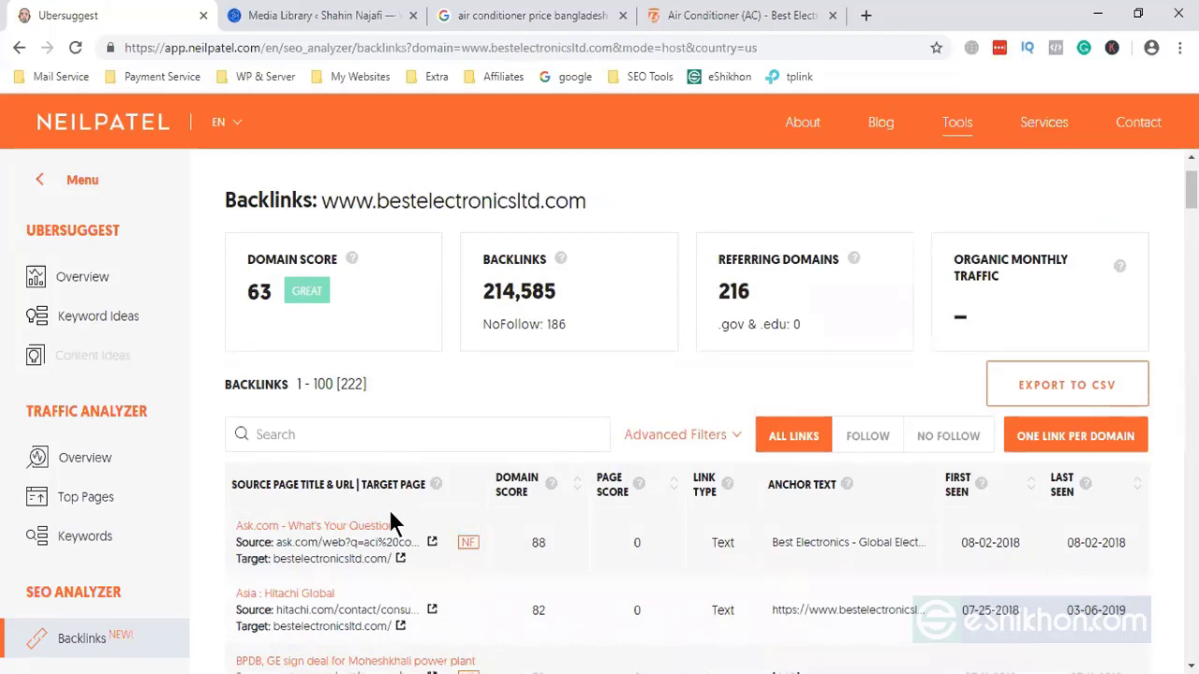
scroll(391, 523, "down", 1)
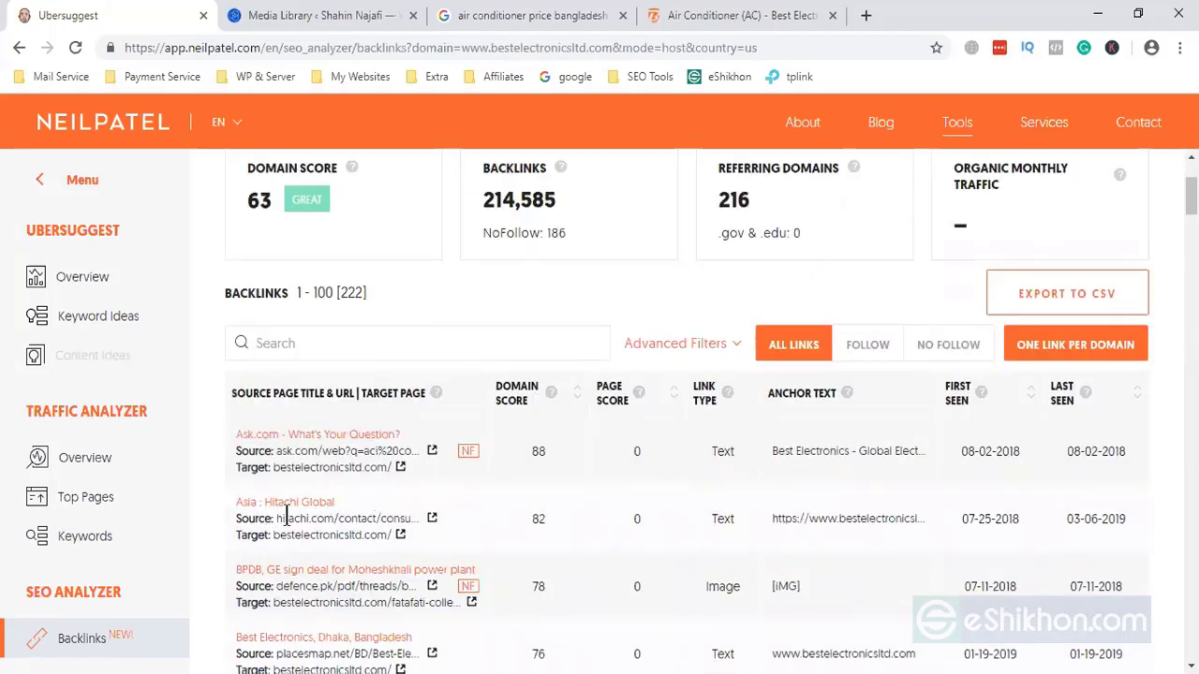
scroll(361, 573, "down", 1)
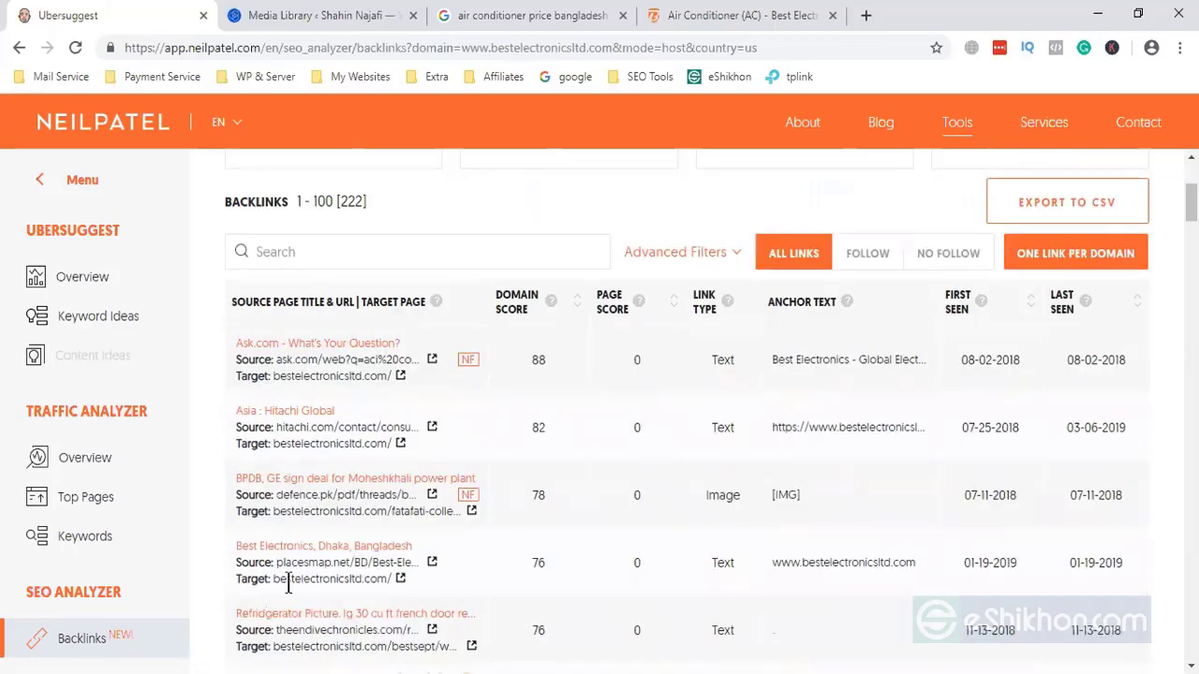
scroll(374, 567, "down", 1)
scroll(309, 571, "down", 1)
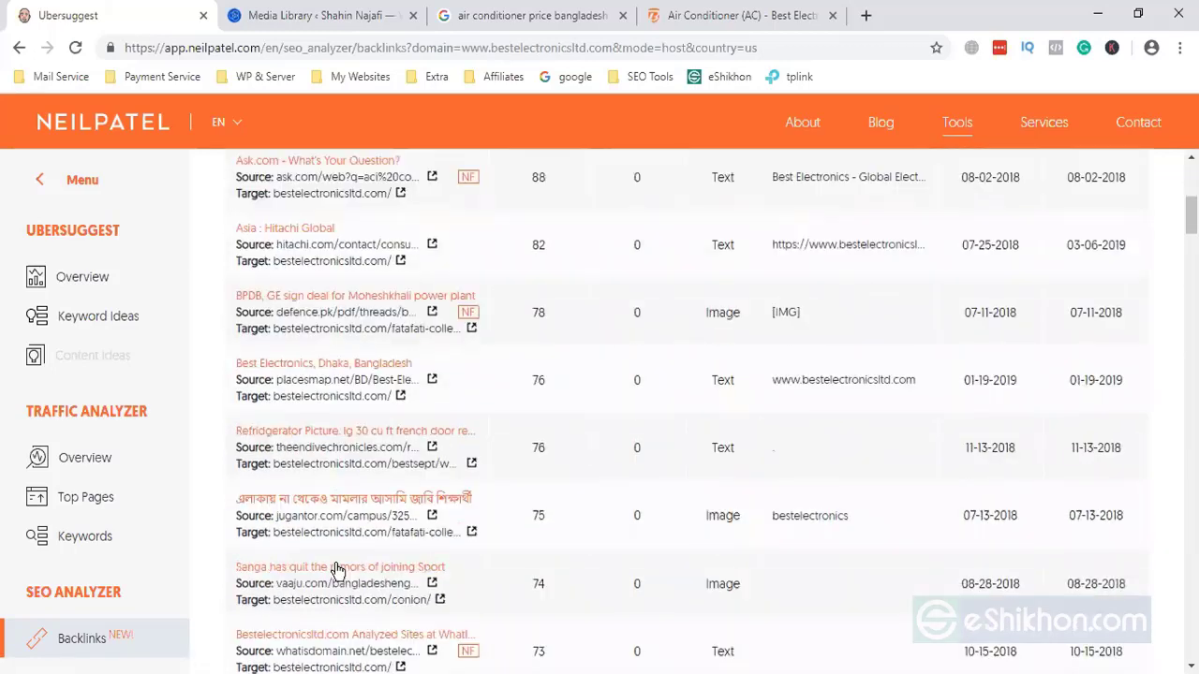
scroll(328, 546, "down", 1)
scroll(346, 515, "down", 15)
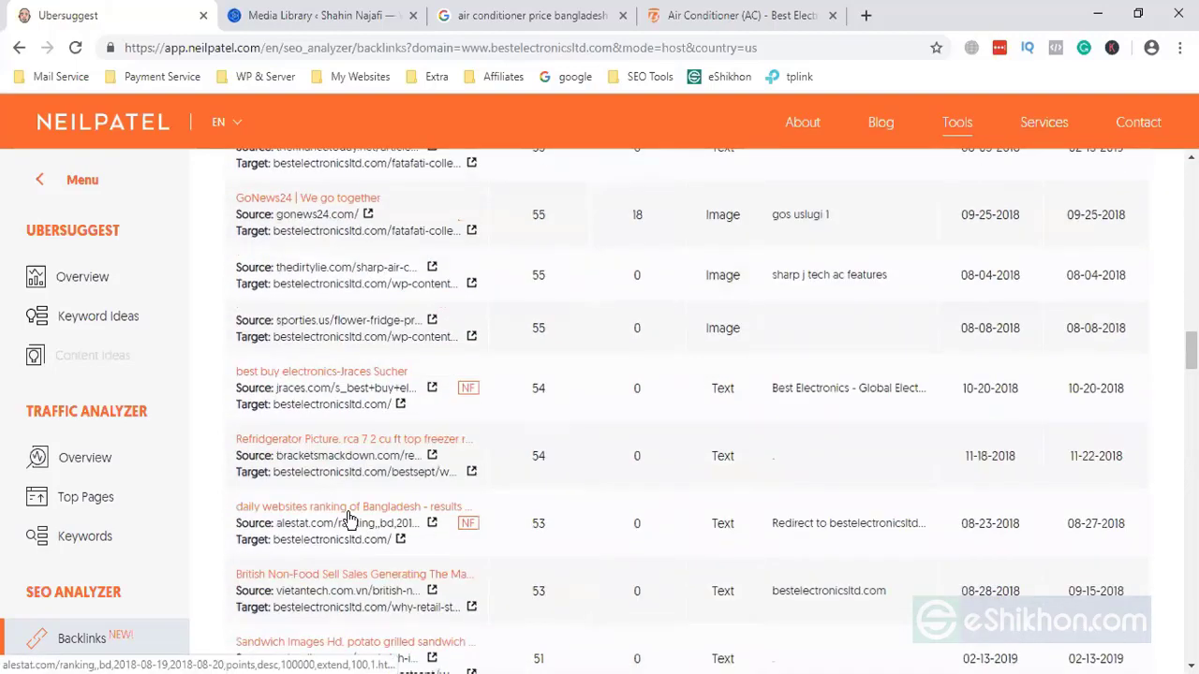
scroll(342, 403, "up", 12)
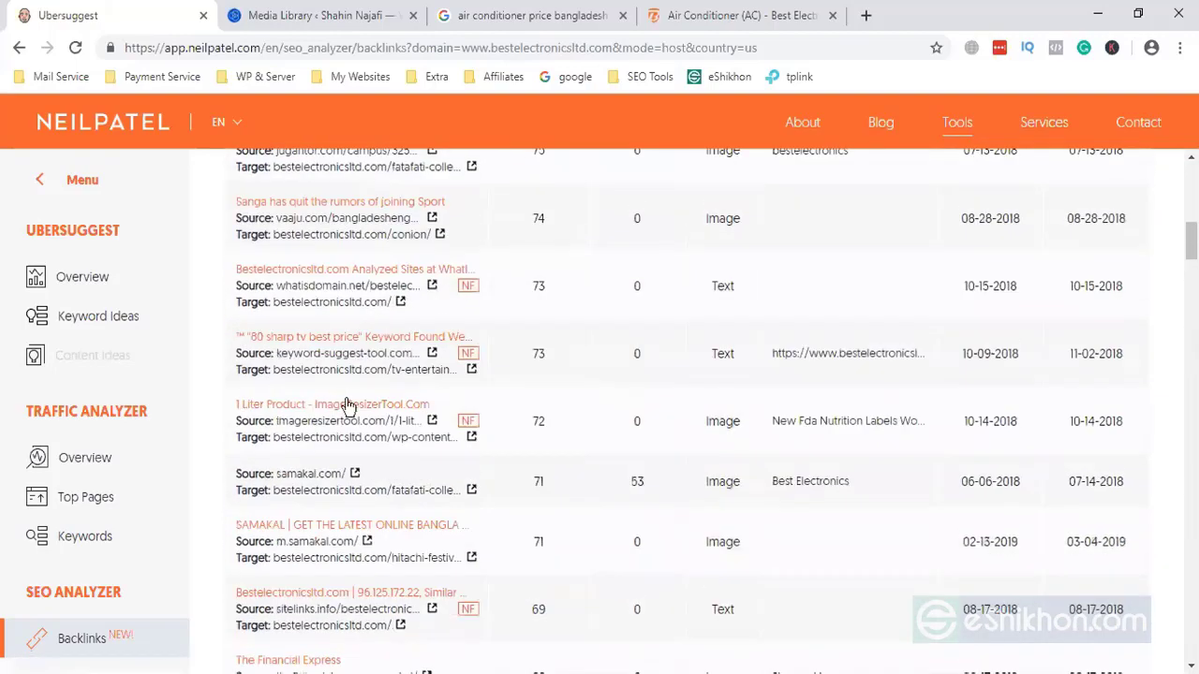
scroll(344, 398, "up", 15)
scroll(375, 455, "down", 1)
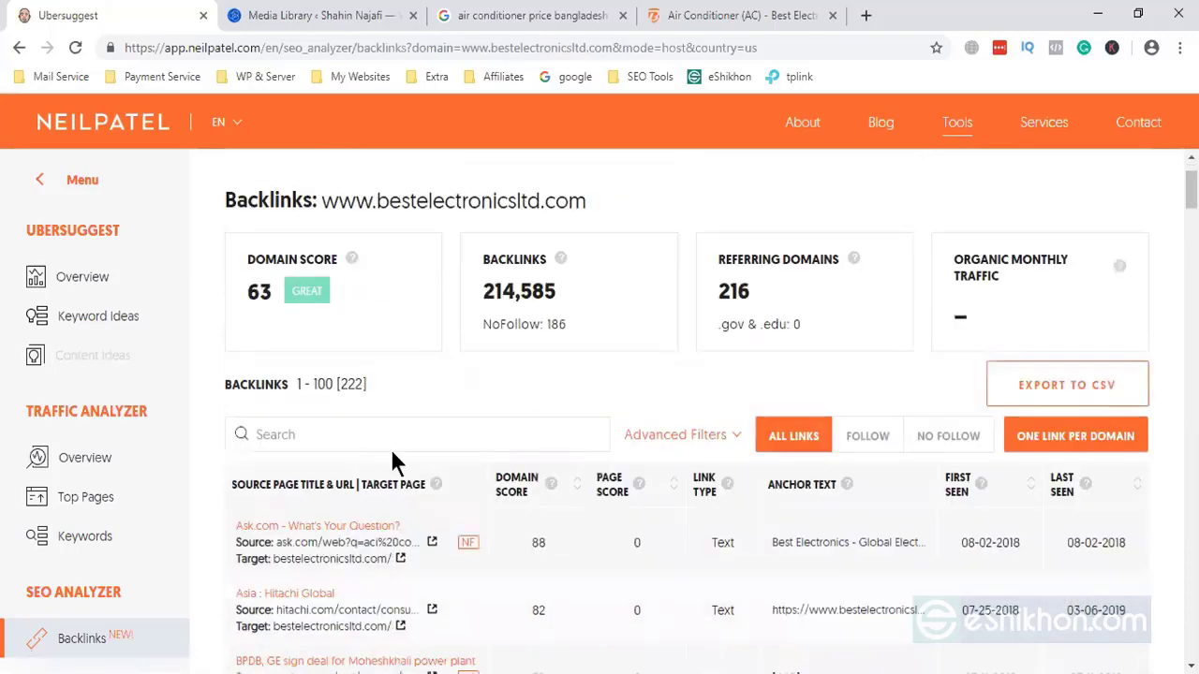
scroll(412, 506, "down", 7)
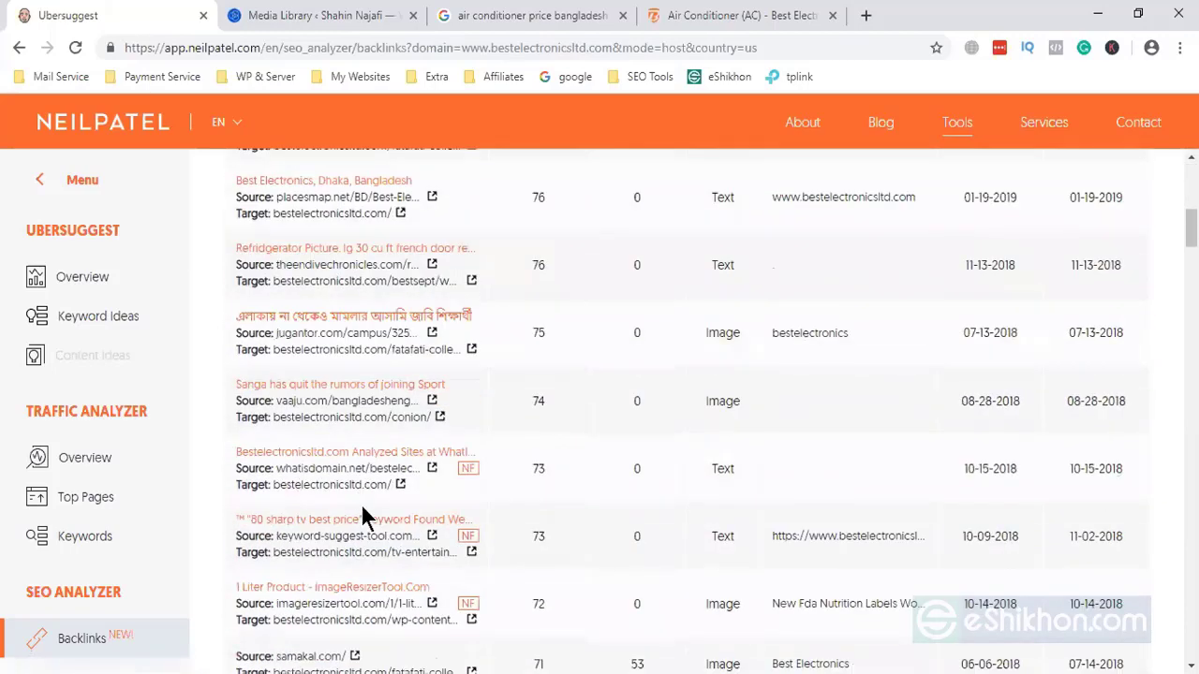
scroll(365, 518, "up", 7)
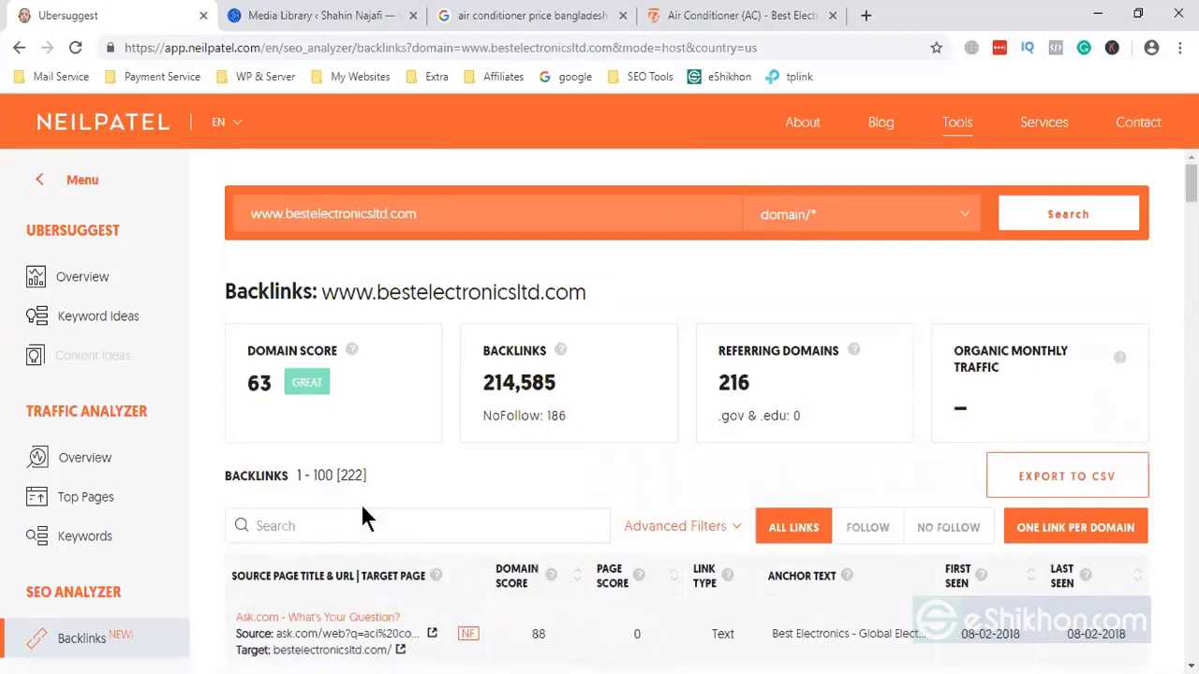
left_click_drag(337, 293, 607, 304)
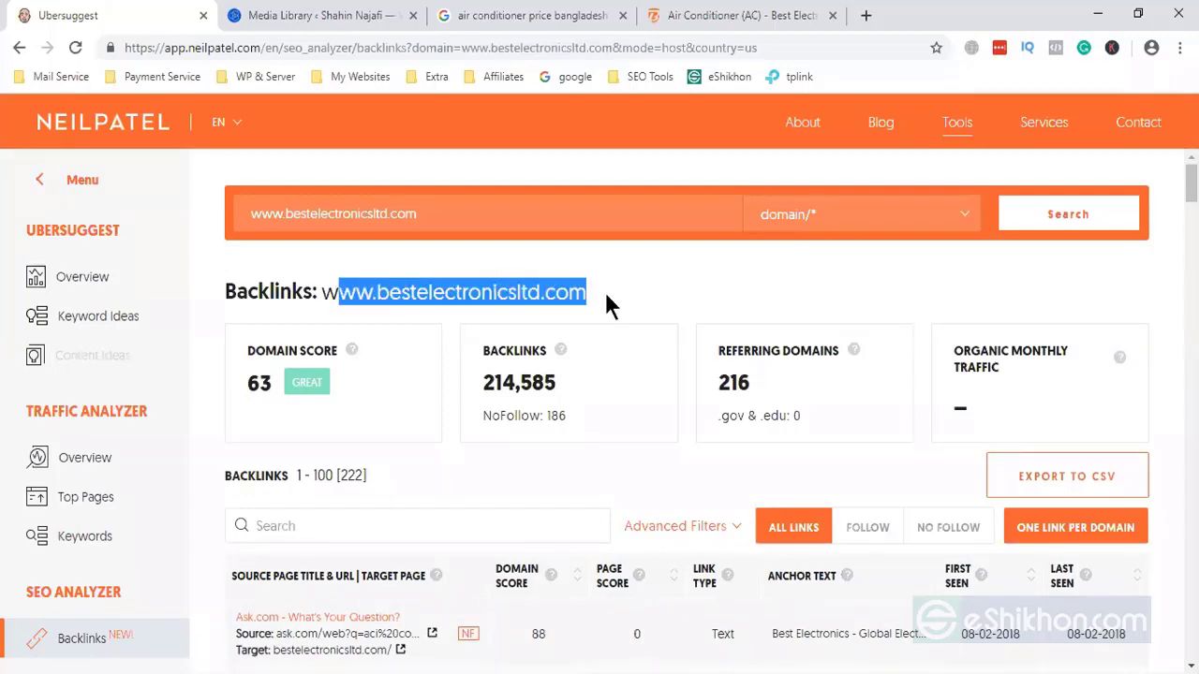
key("ctrl+Tab")
key("ctrl+Tab")
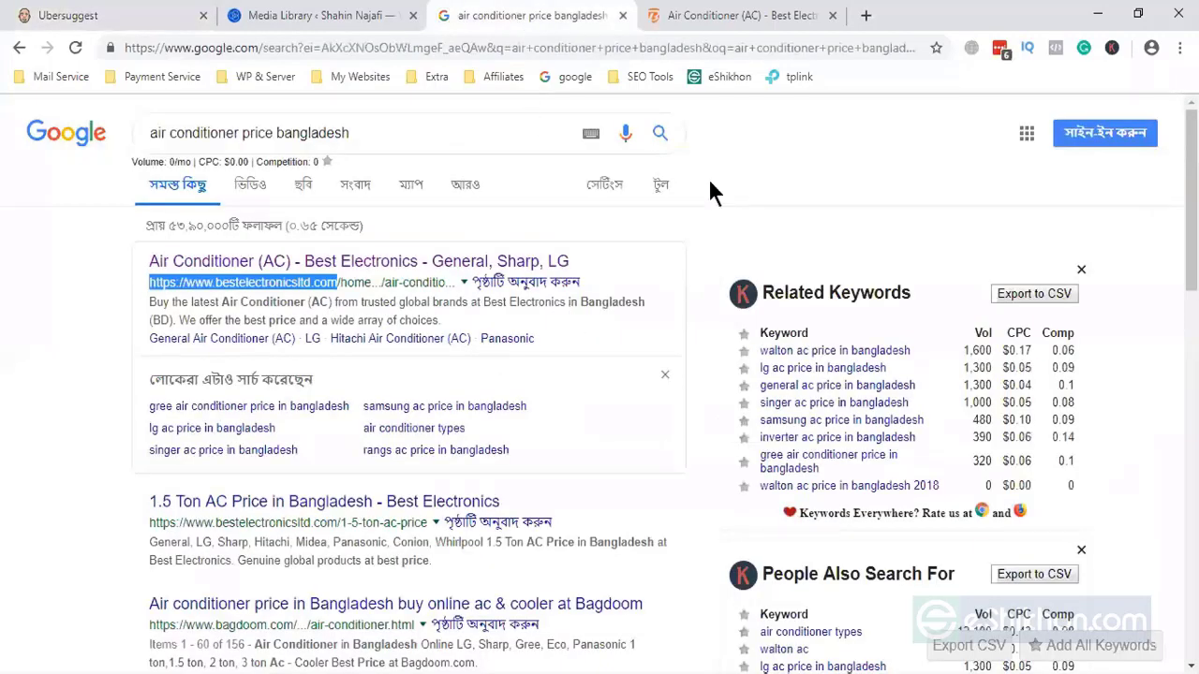
key("ctrl+shift+Tab")
key("ctrl+shift+Tab")
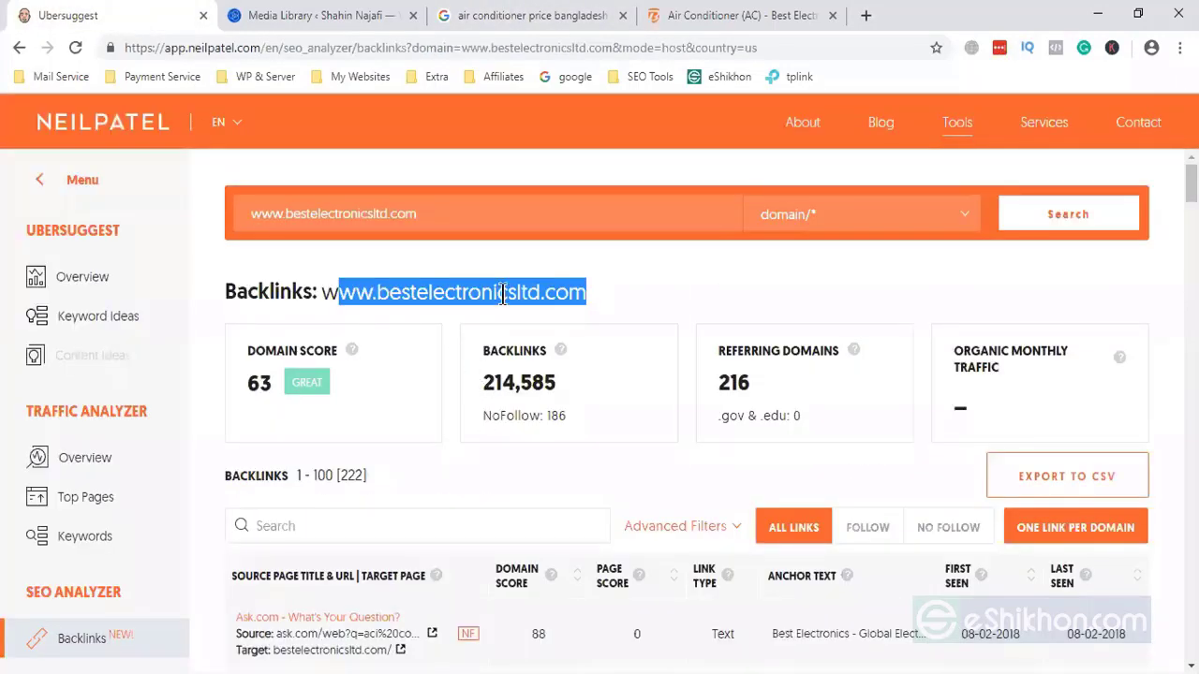
left_click(394, 323)
left_click_drag(258, 382, 265, 384)
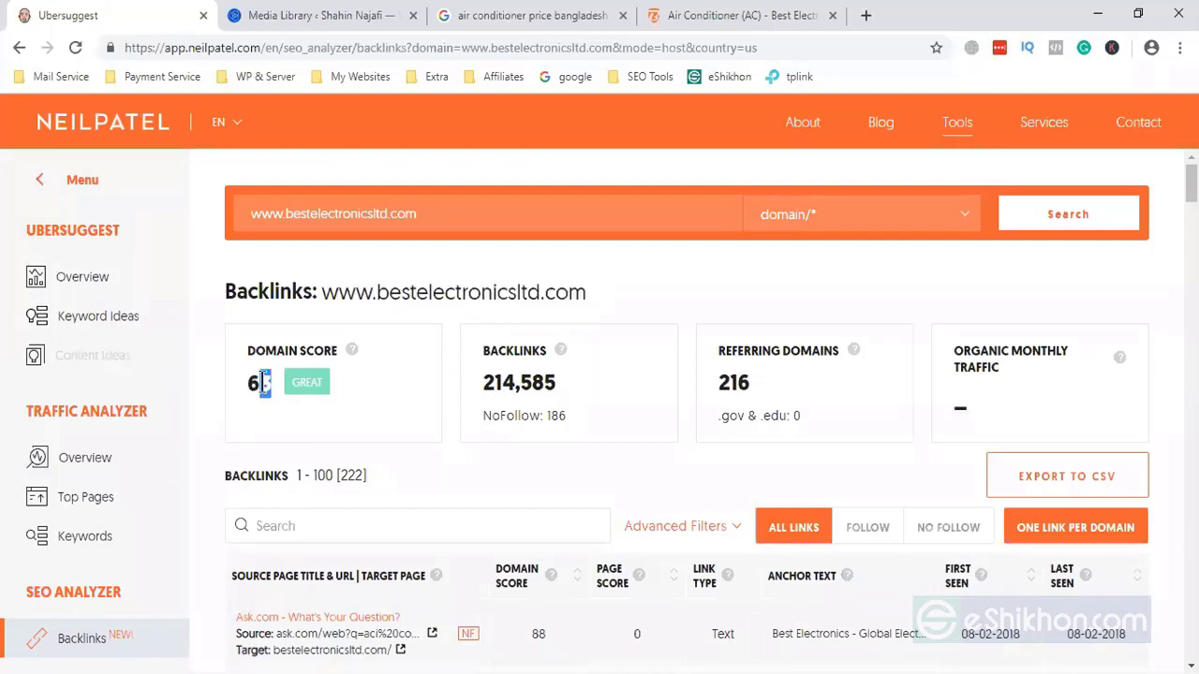
mouse_move(483, 382)
left_mouse_down()
mouse_move(557, 384)
mouse_move(480, 382)
left_mouse_up()
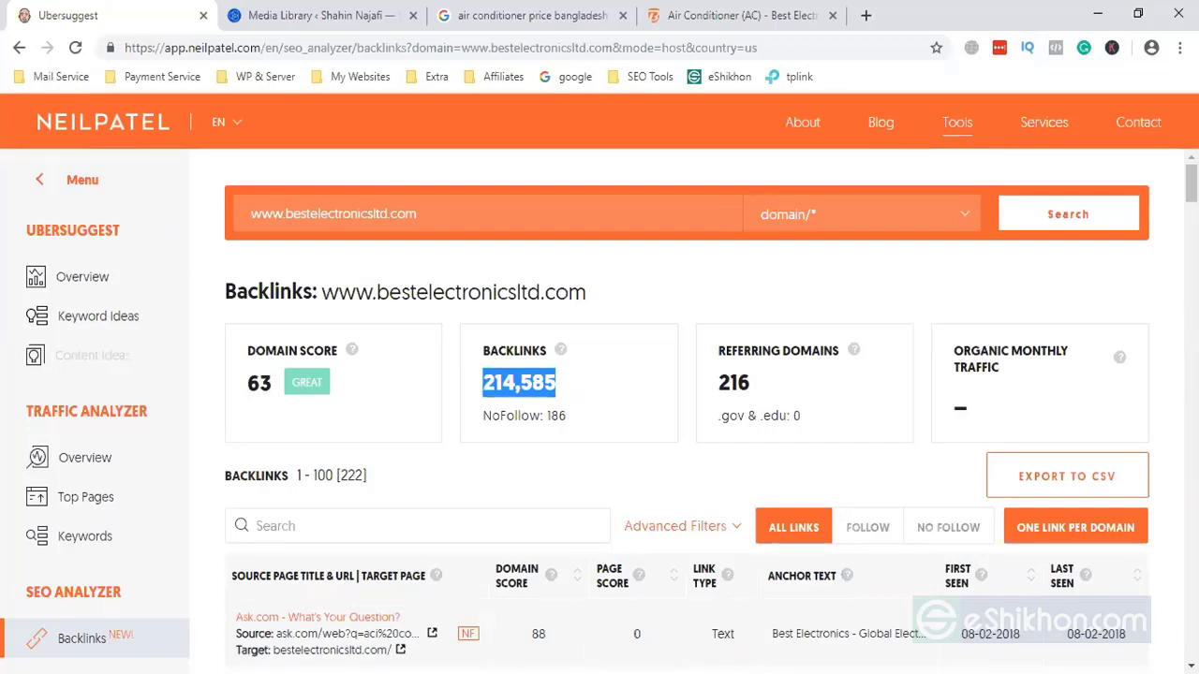
left_click_drag(480, 385, 581, 382)
left_click(532, 15)
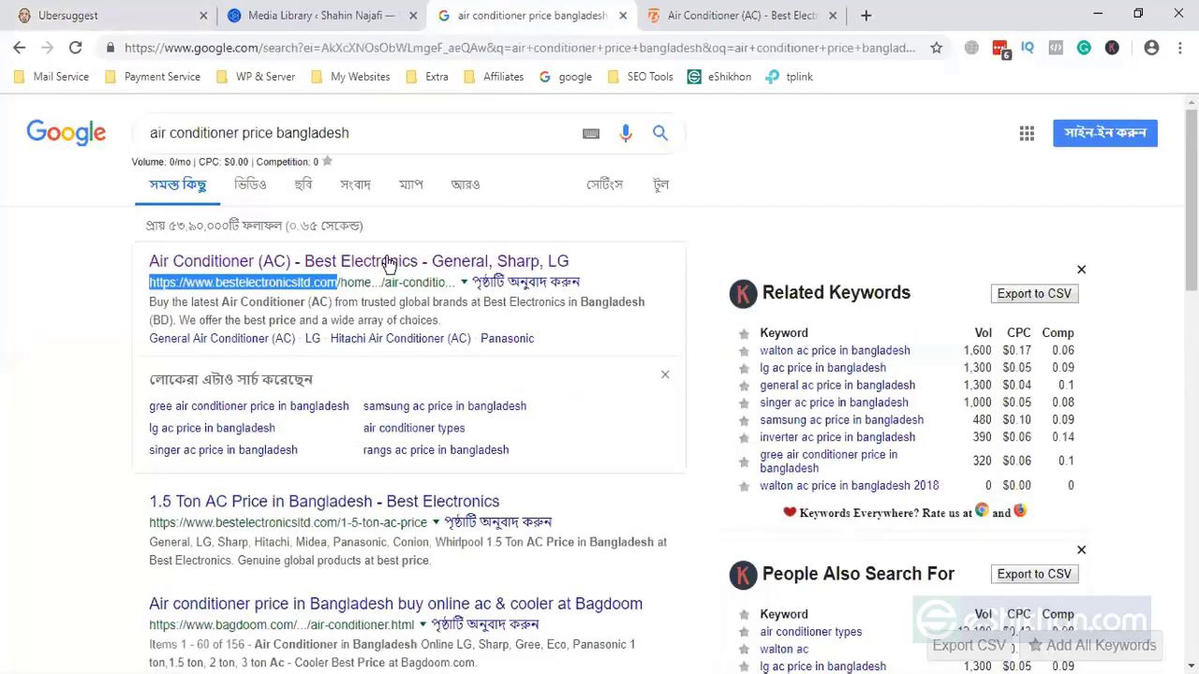
left_click(260, 301)
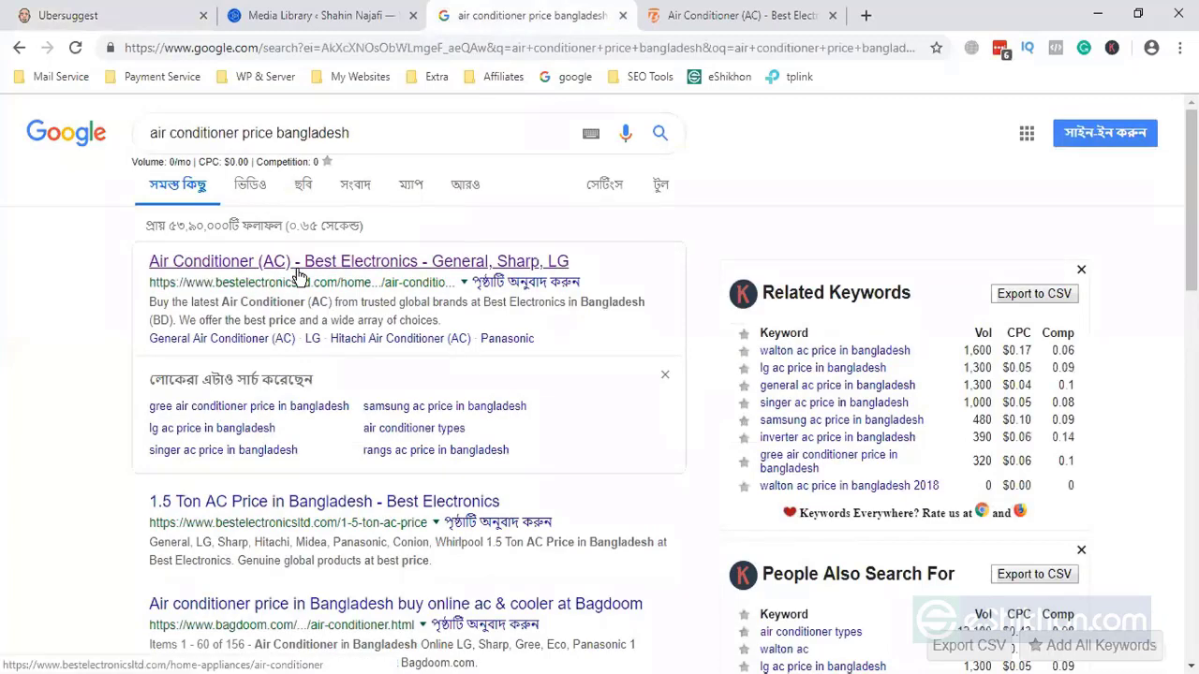
Review the Google results for air conditioner price bangladesh, including the Bdstall, Transcomdigital, Singer and Pickaboo listings.
scroll(356, 493, "down", 6)
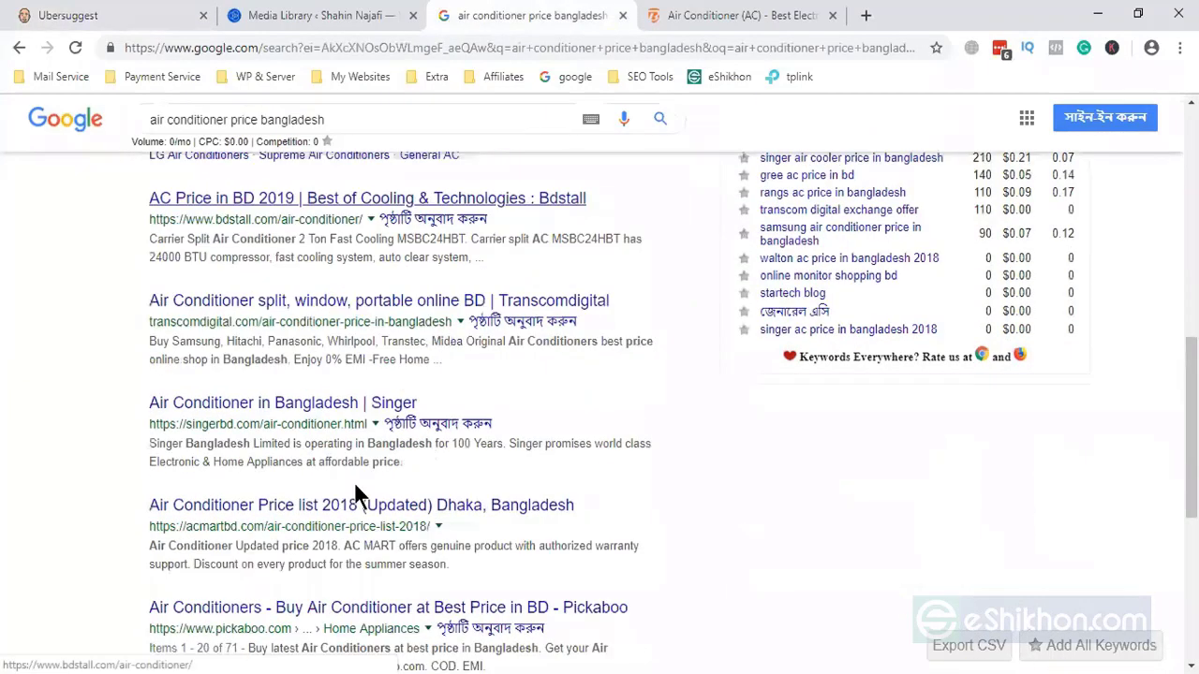
scroll(354, 482, "up", 5)
scroll(842, 150, "up", 3)
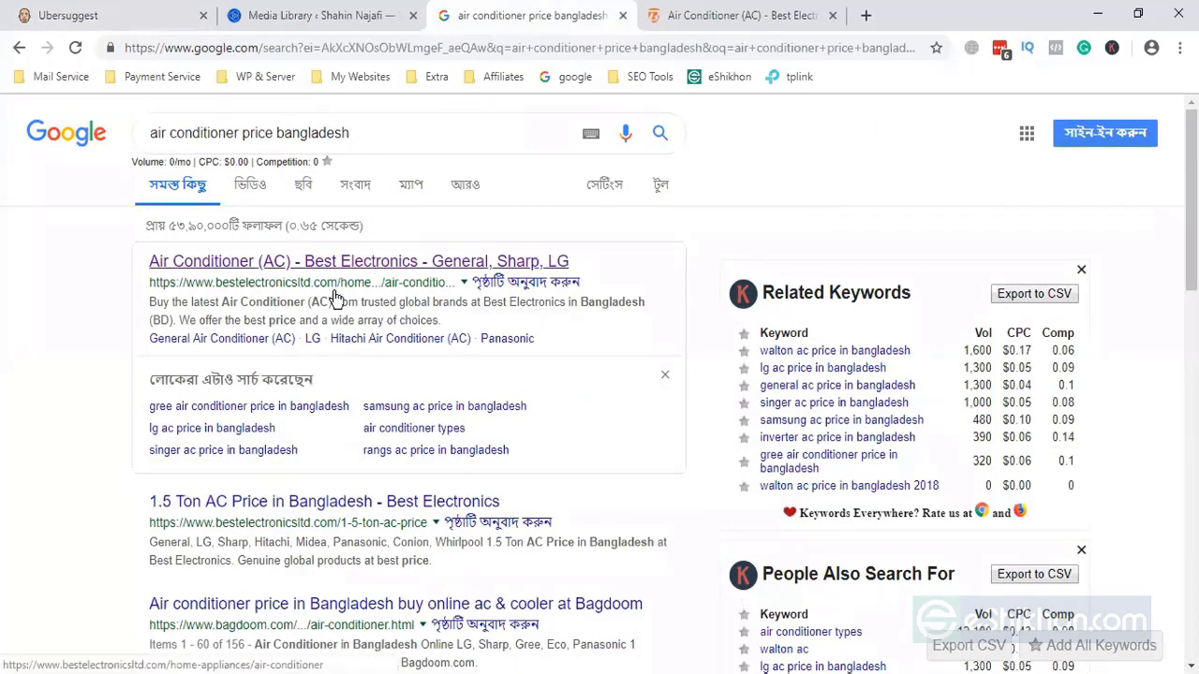
left_click(177, 14)
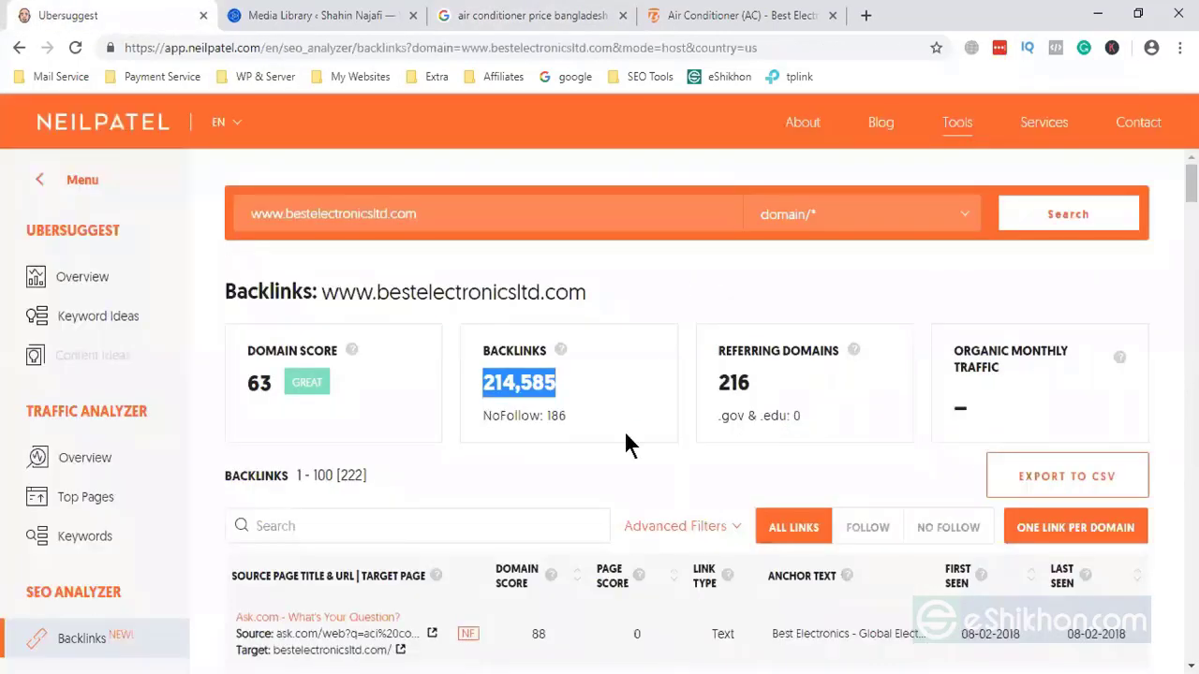
left_click(505, 382)
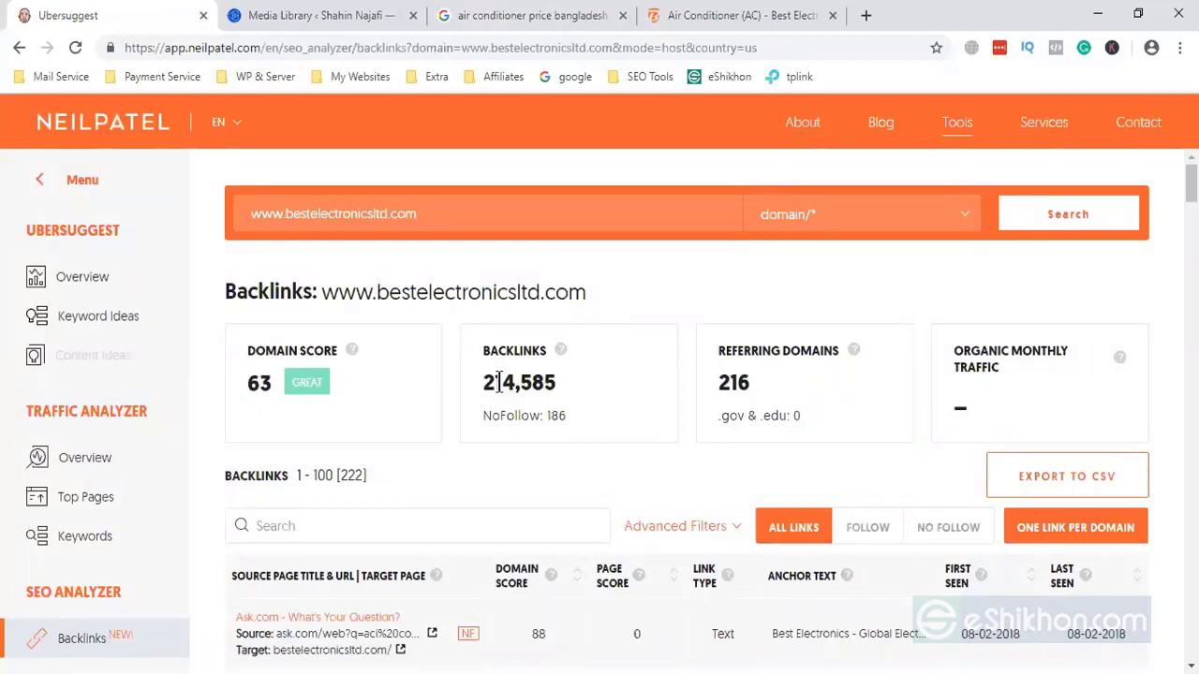
left_click_drag(486, 384, 537, 382)
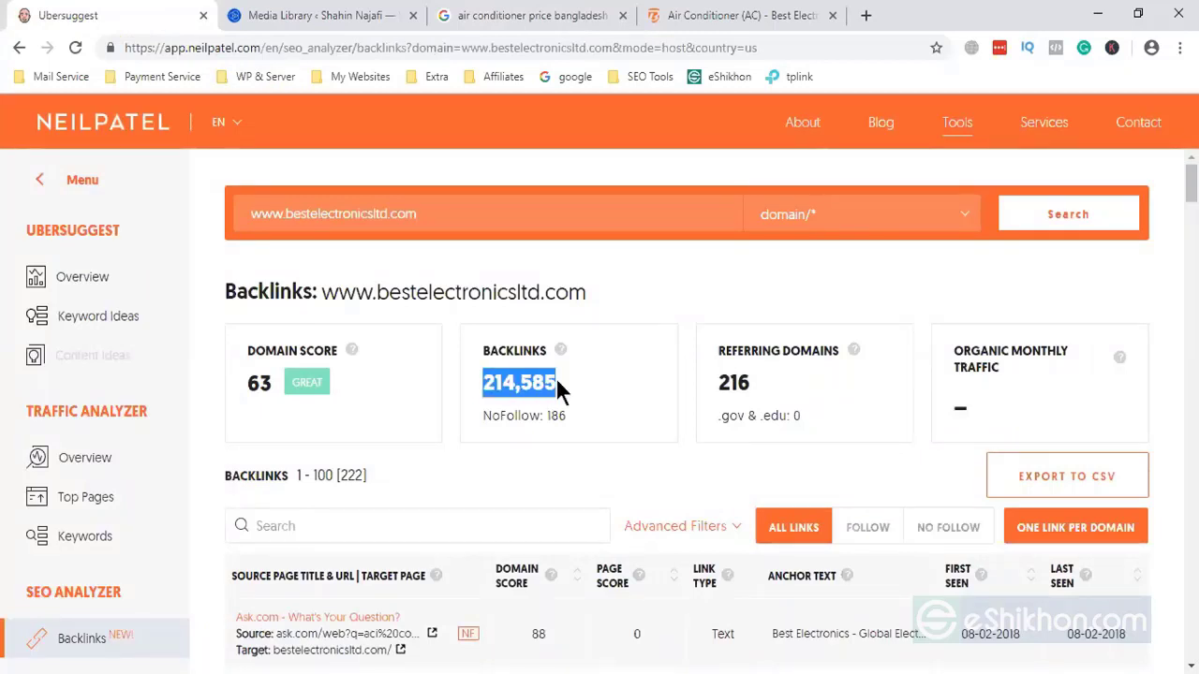
left_click(556, 377)
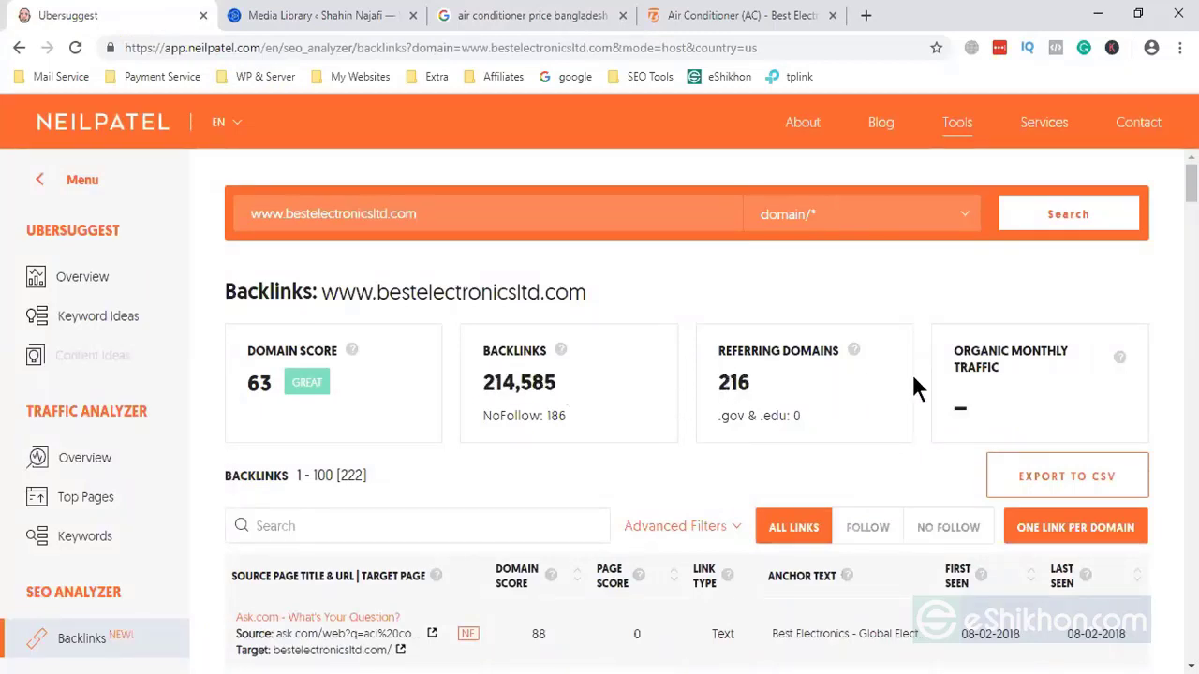
scroll(550, 517, "down", 15)
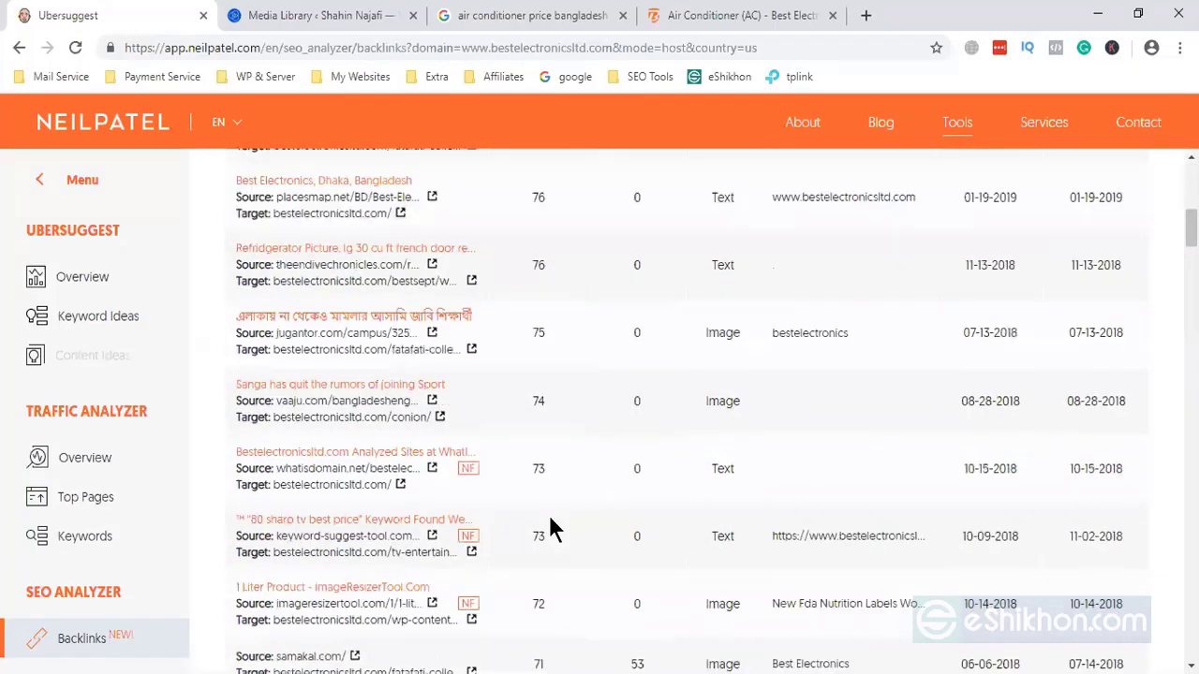
scroll(550, 527, "down", 5)
Look over the competing sites ranked below Best Electronics in the Google results, such as Bagdoom, Star Tech and Daraz.
left_click(506, 15)
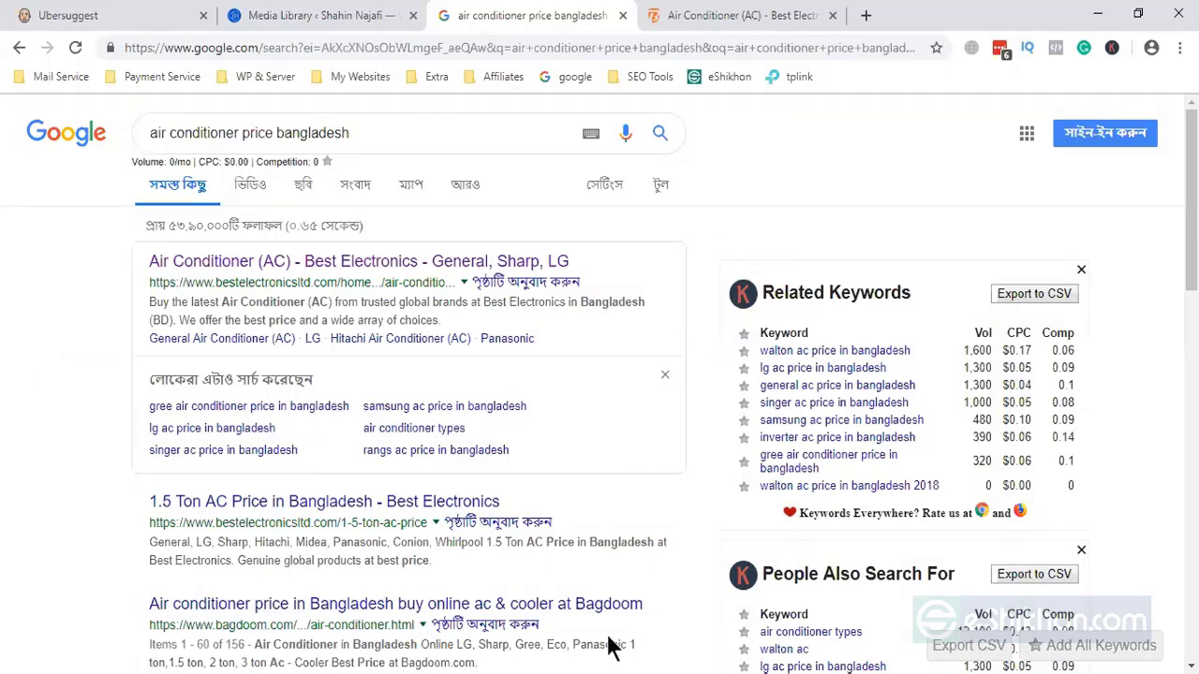
scroll(348, 502, "down", 2)
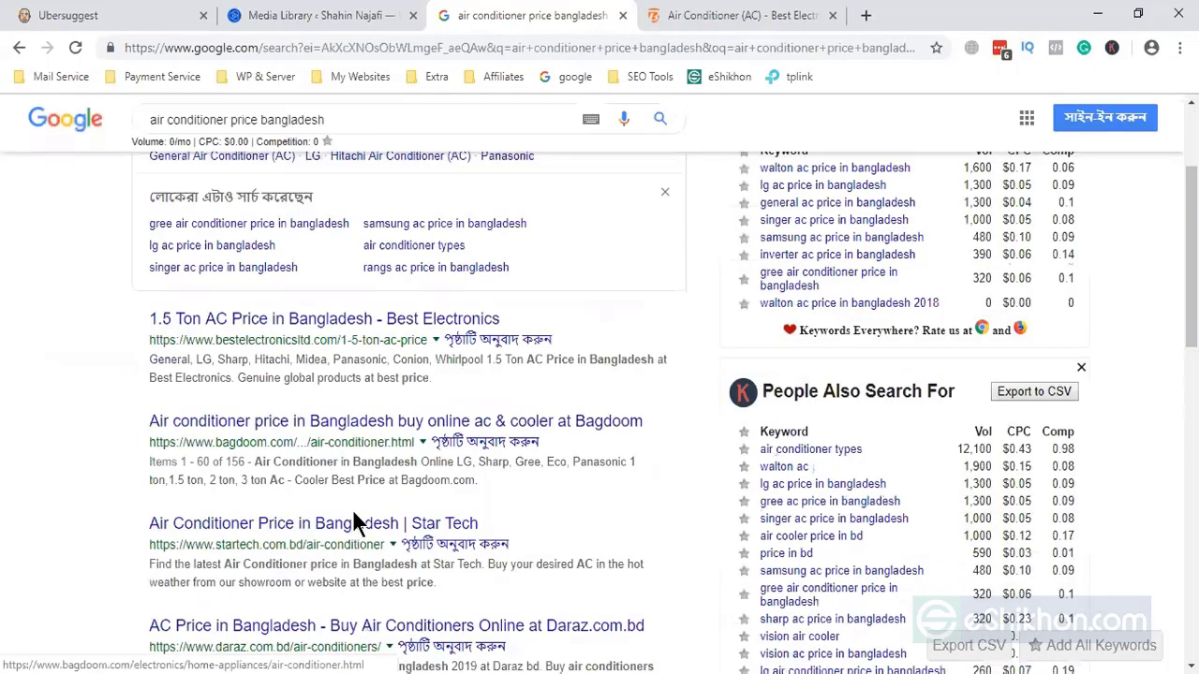
scroll(355, 522, "down", 6)
scroll(351, 522, "up", 7)
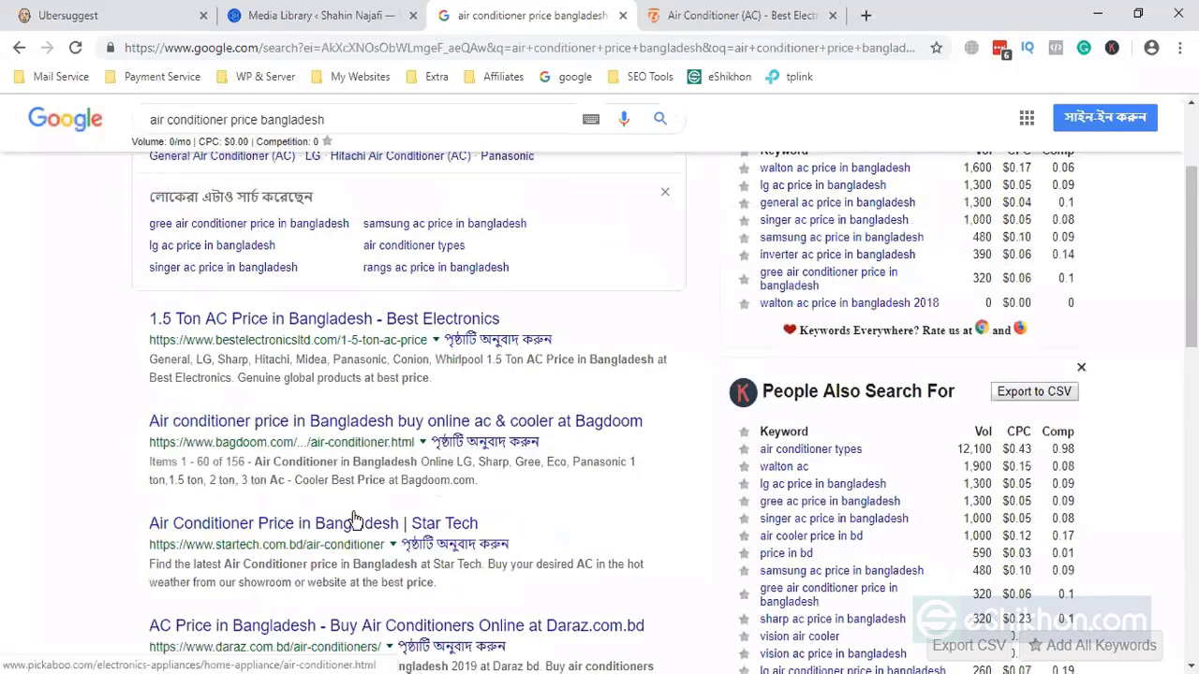
Return to the Ubersuggest backlinks report and highlight the target domain of the Ask.com backlink.
left_click(120, 15)
scroll(515, 380, "up", 15)
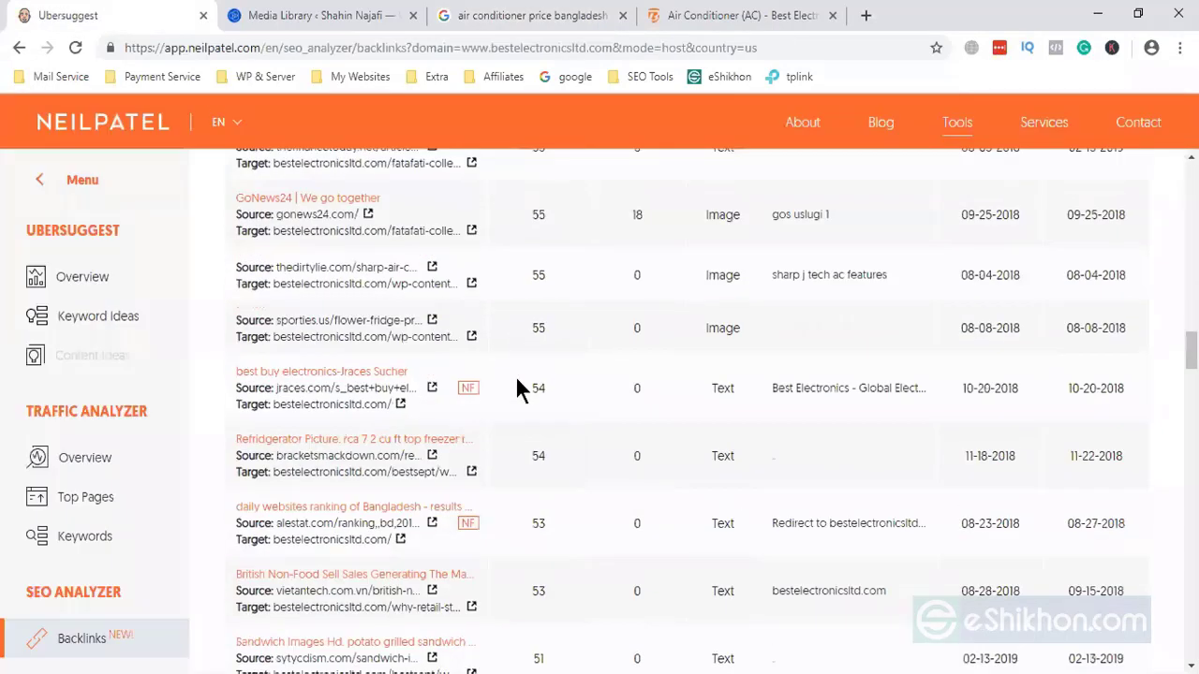
scroll(517, 388, "up", 10)
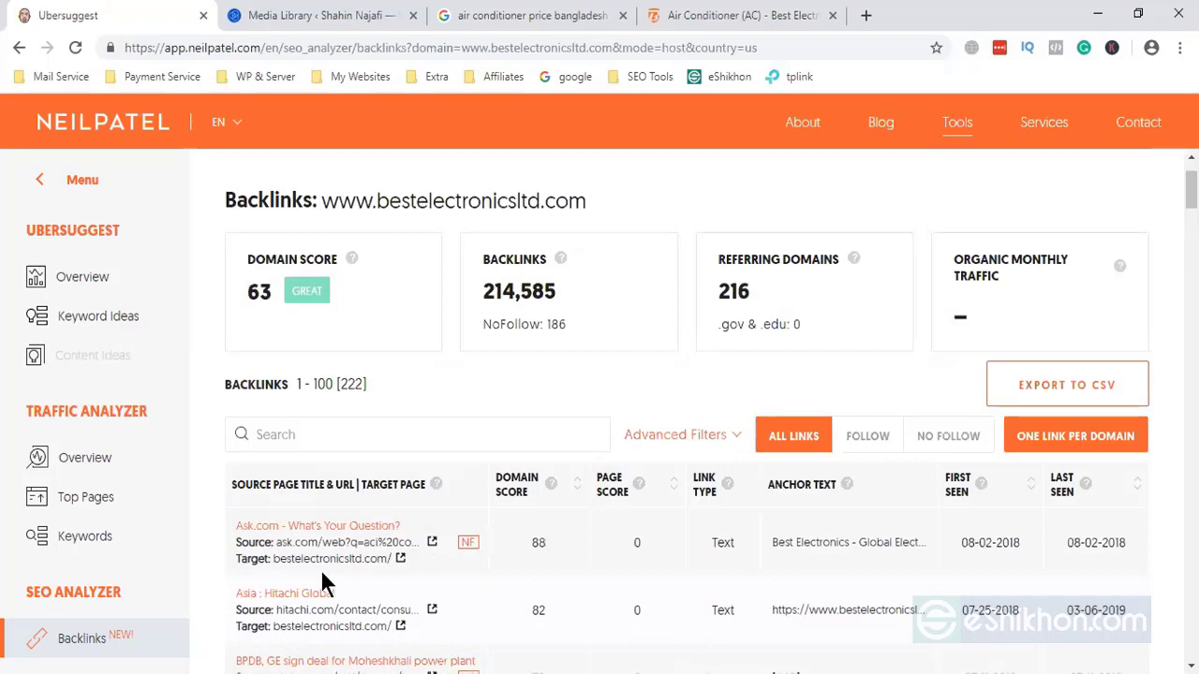
left_click_drag(277, 562, 355, 569)
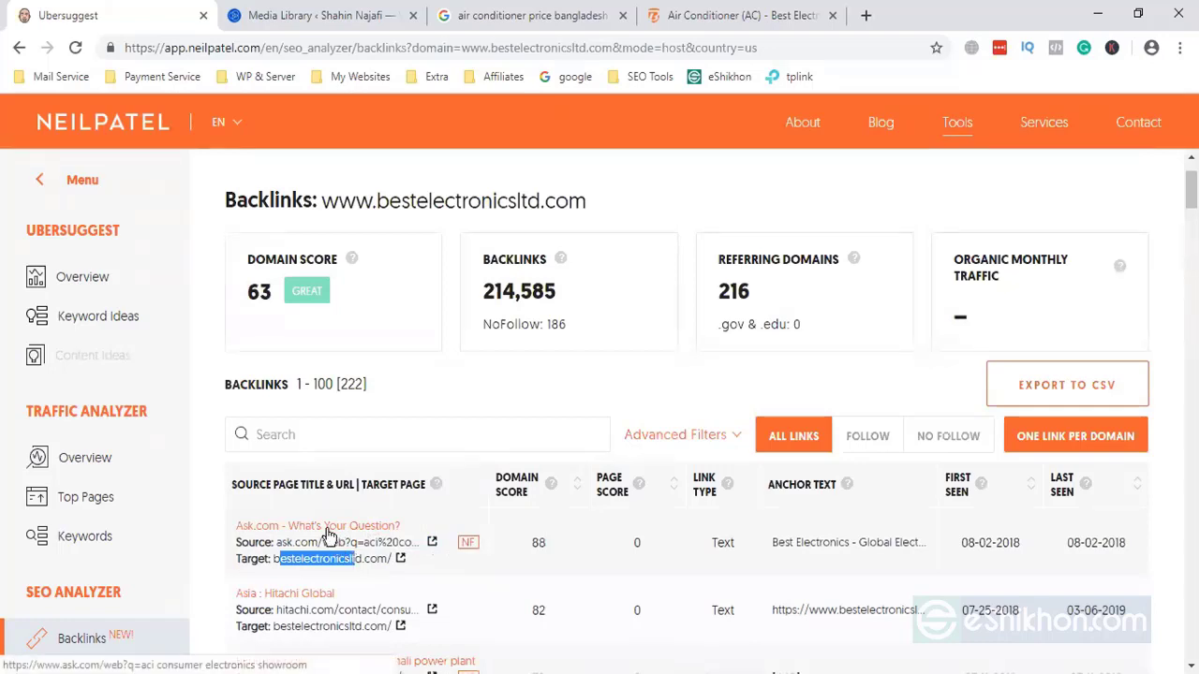
Open the Ask.com and Asia : Hitachi Global source pages in new tabs and display the Hitachi page.
middle_click(327, 534)
left_click(313, 16)
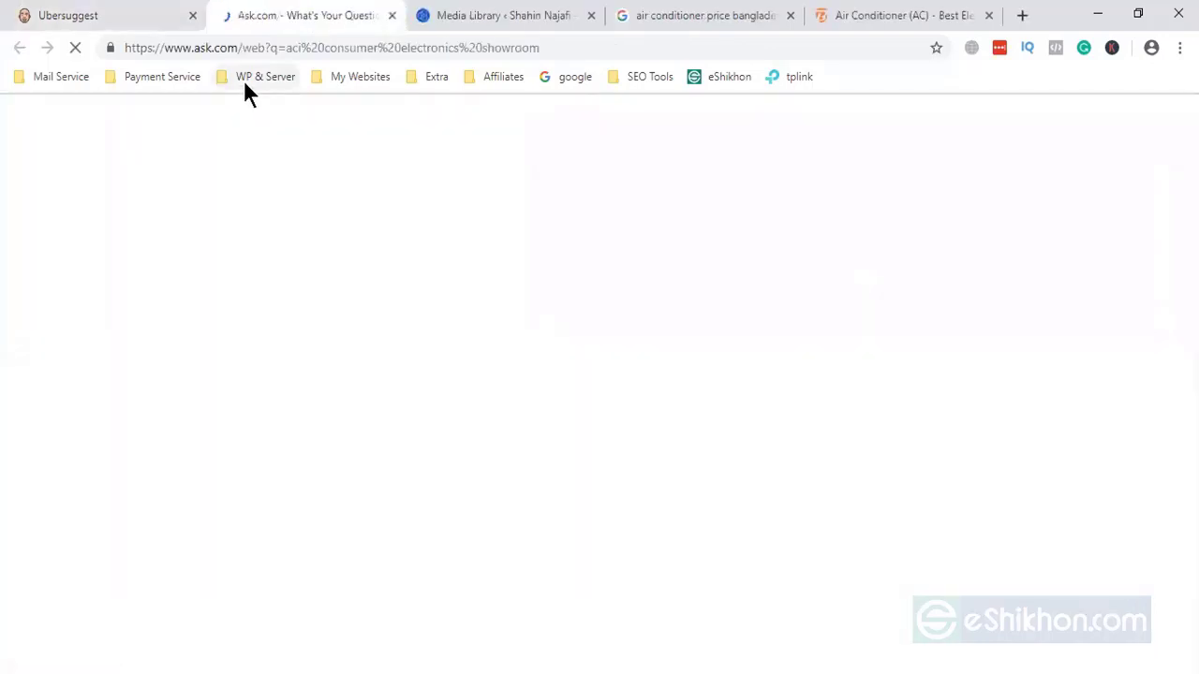
left_click(65, 15)
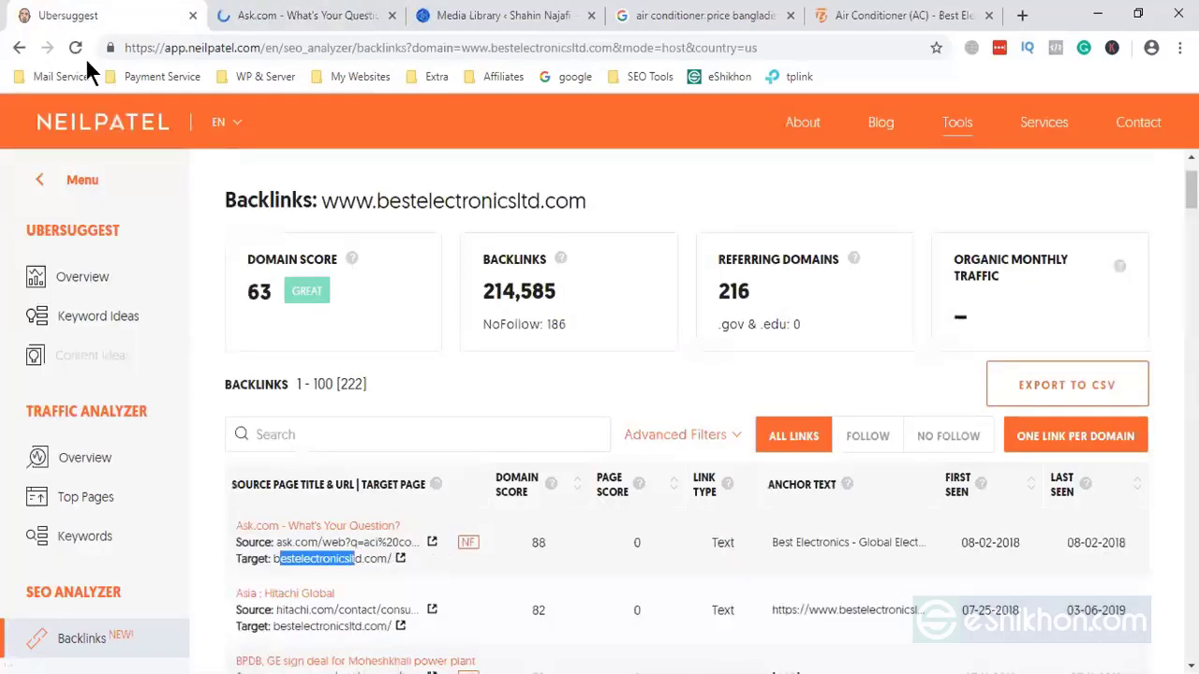
middle_click(301, 517)
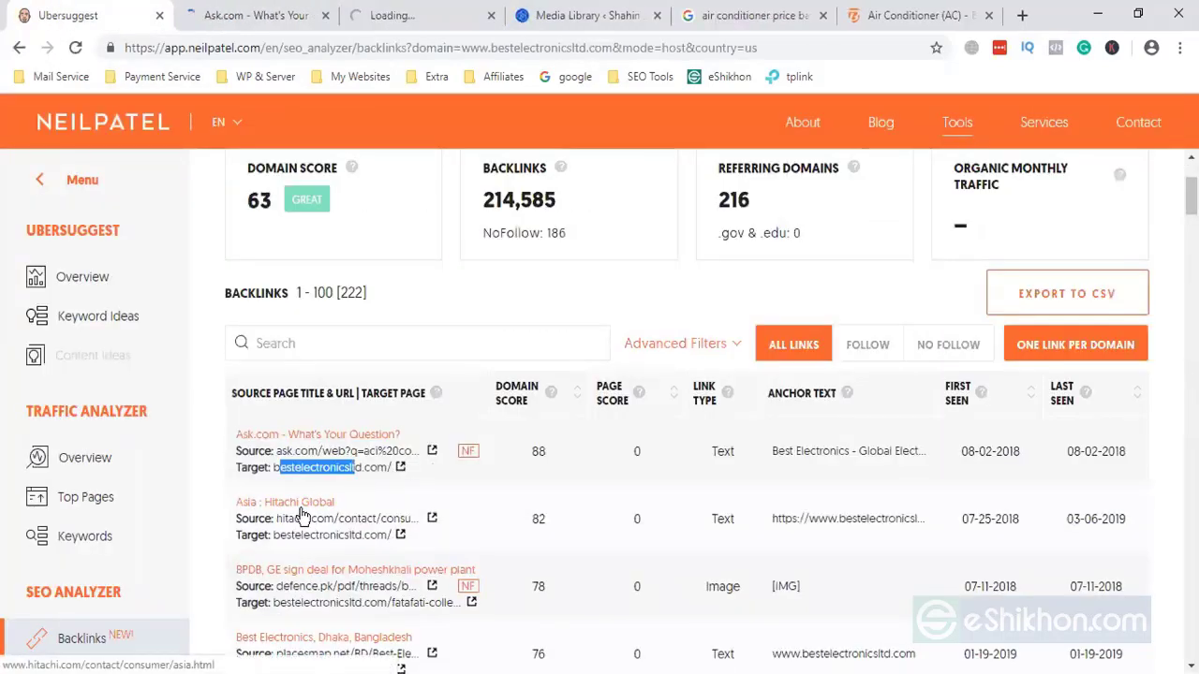
left_click(281, 15)
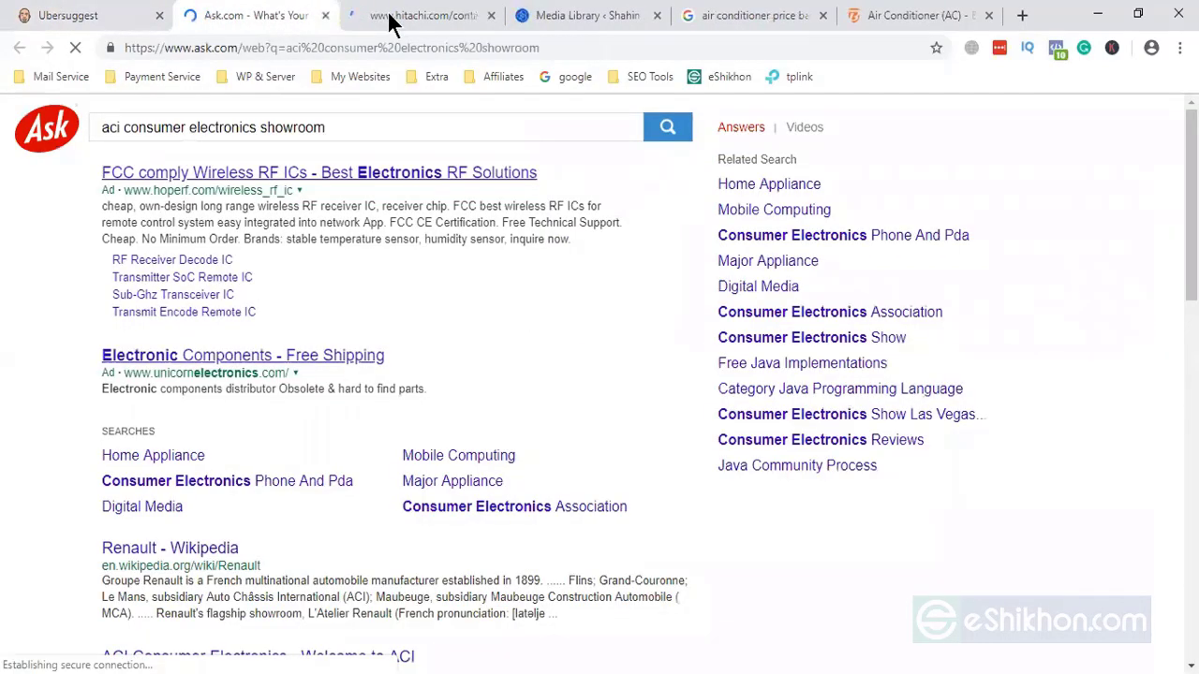
left_click(389, 20)
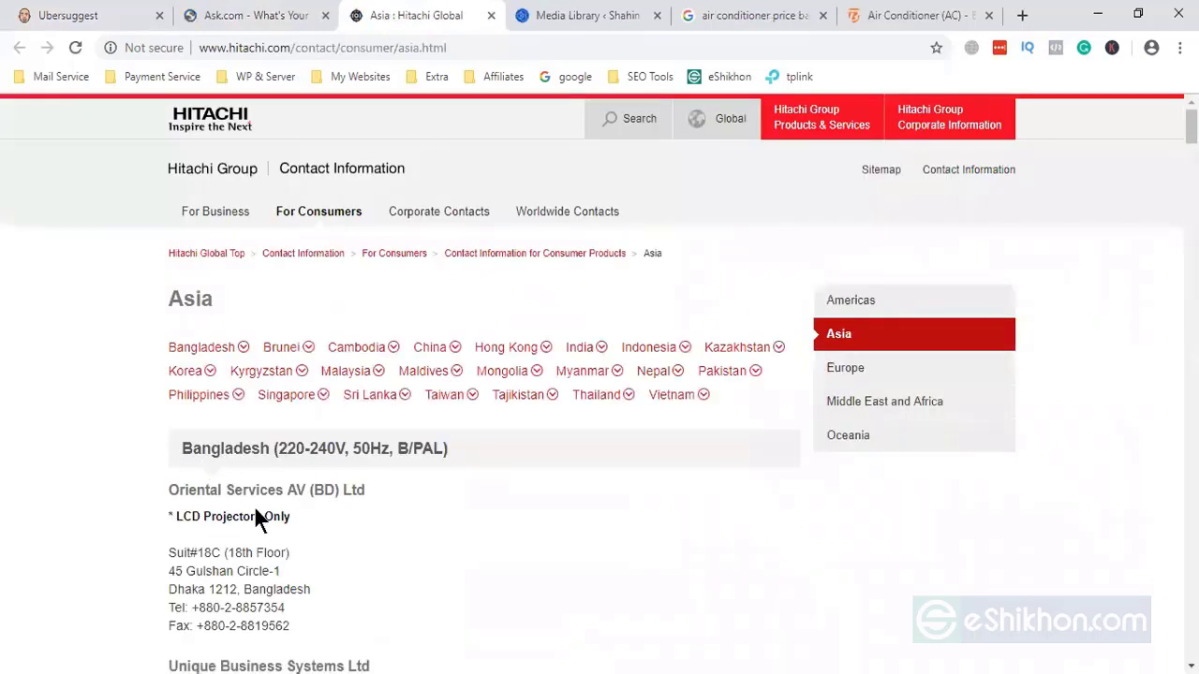
Find the Best Electronics Ltd entry on the Hitachi contact page and highlight the hitachi.com domain in the page address.
scroll(258, 450, "down", 5)
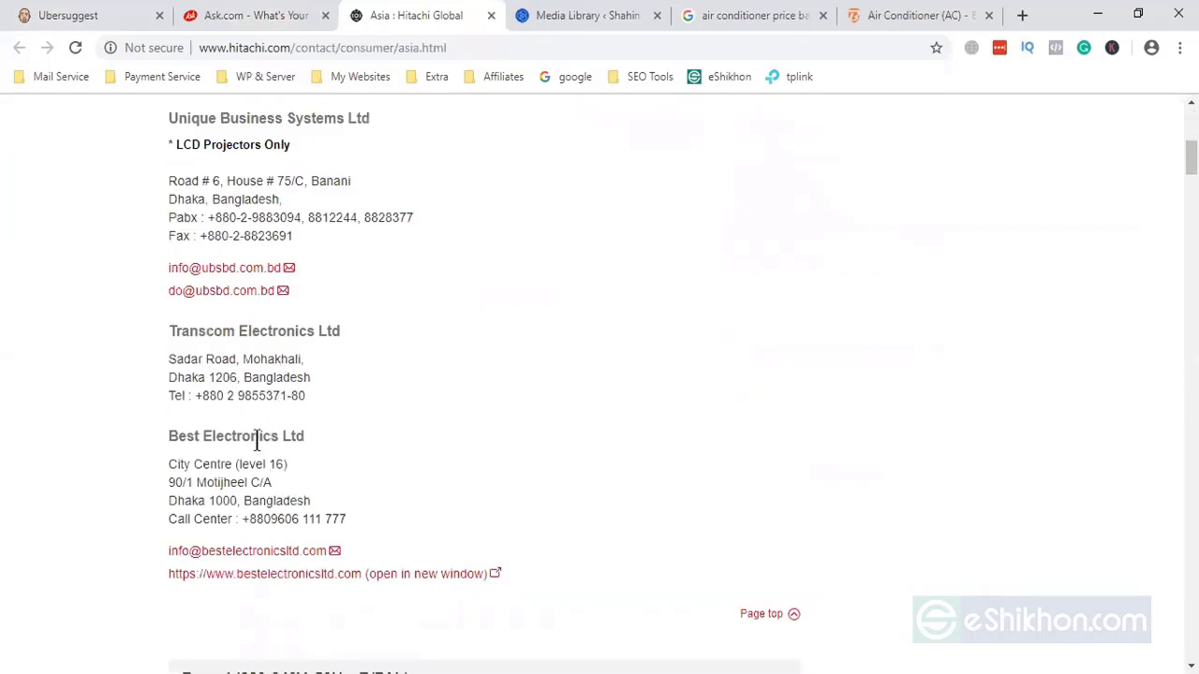
left_click_drag(167, 438, 310, 439)
left_click(310, 439)
left_click_drag(169, 435, 309, 476)
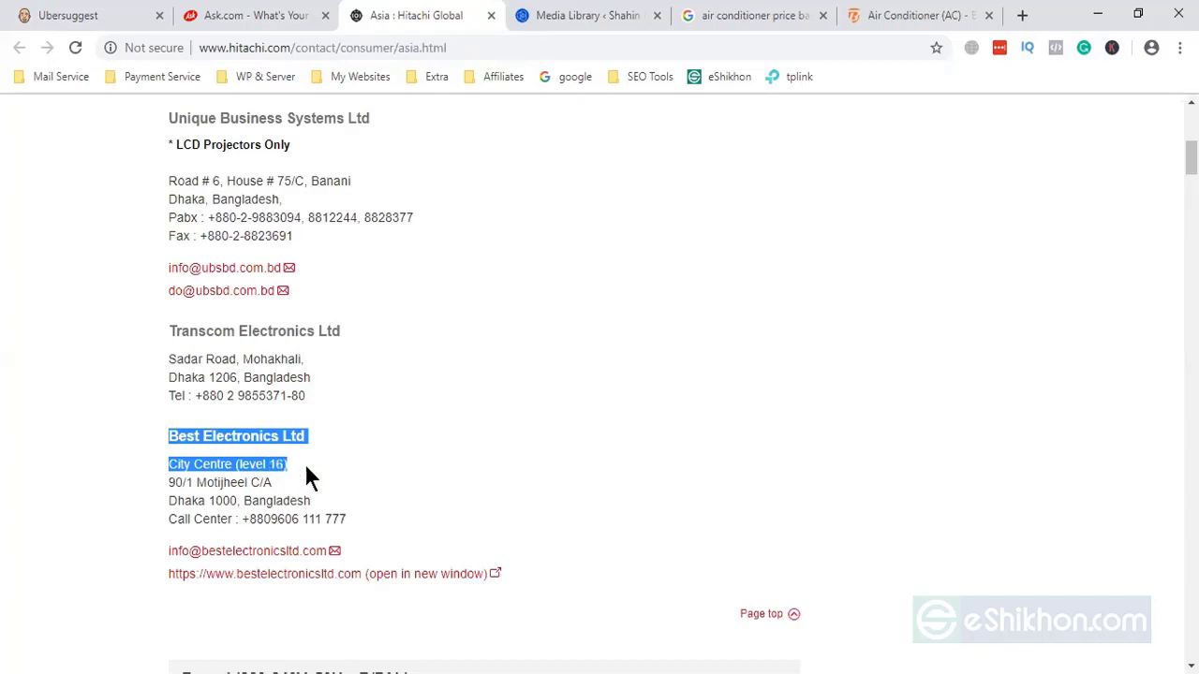
left_click(254, 469)
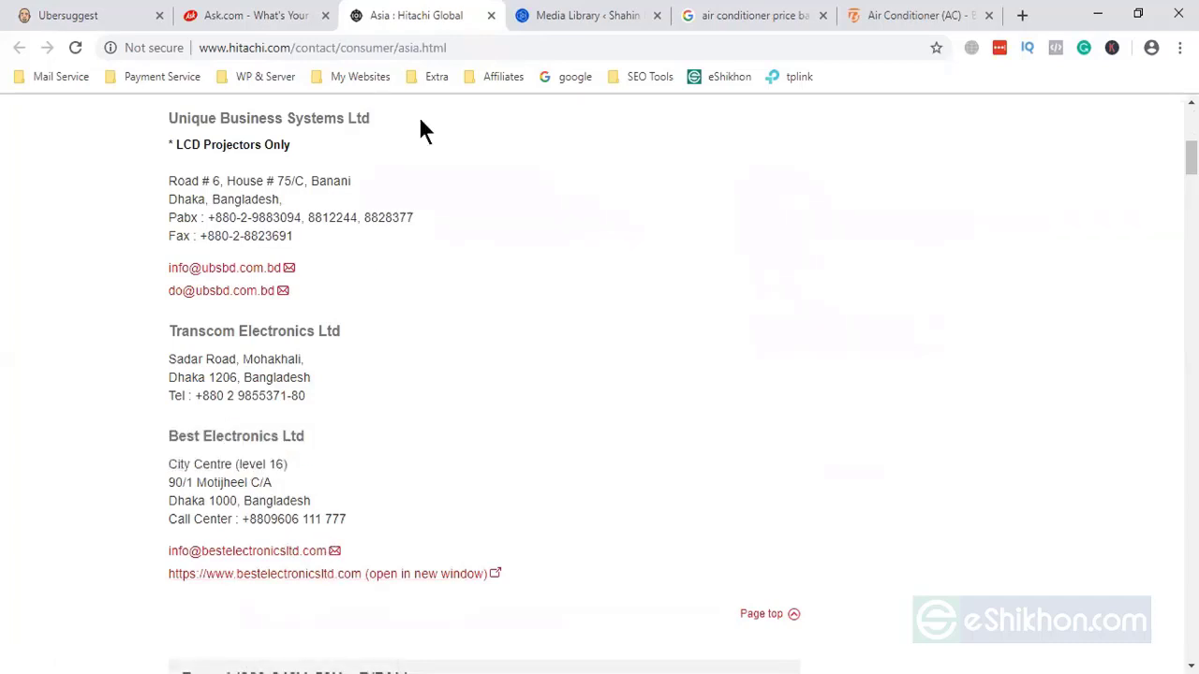
left_click_drag(233, 47, 281, 47)
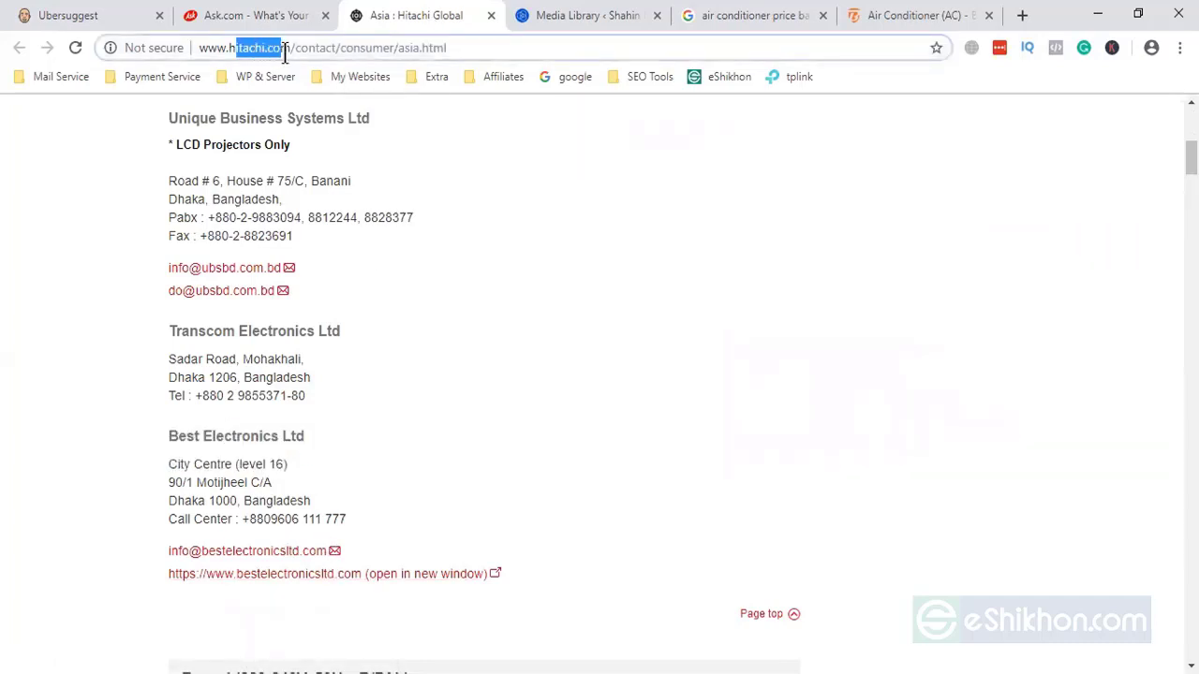
Examine the Bangladesh section of the Hitachi page and highlight the contact details listed for Best Electronics Ltd.
scroll(328, 454, "down", 2)
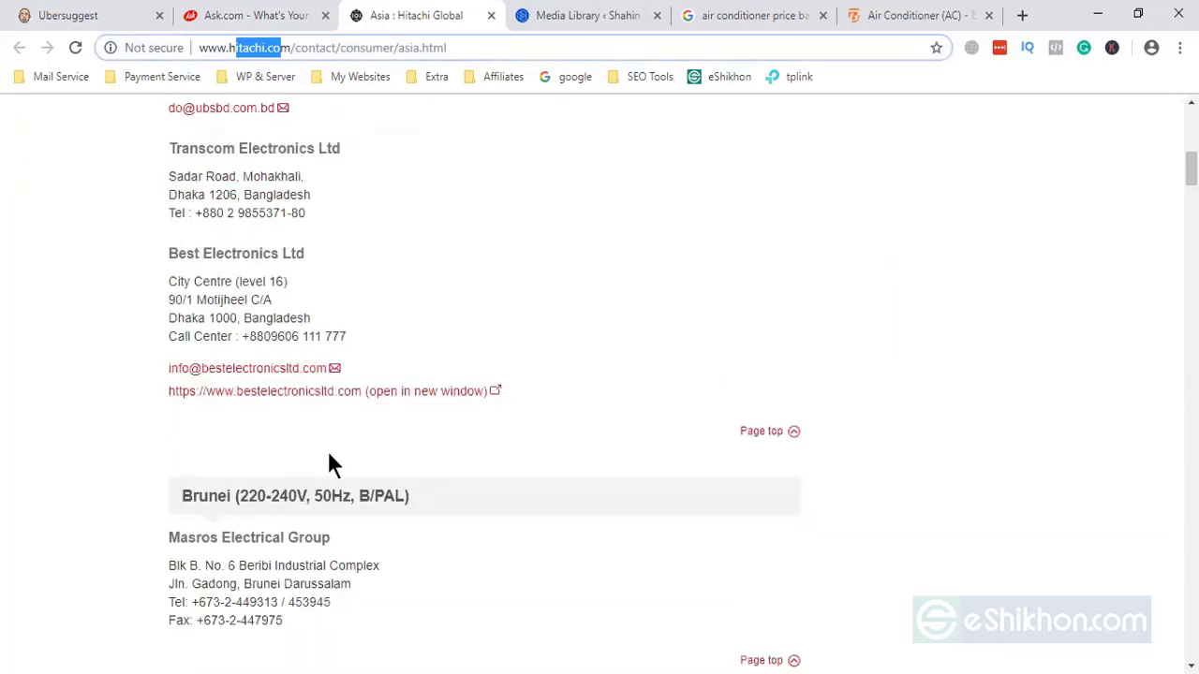
scroll(329, 459, "up", 7)
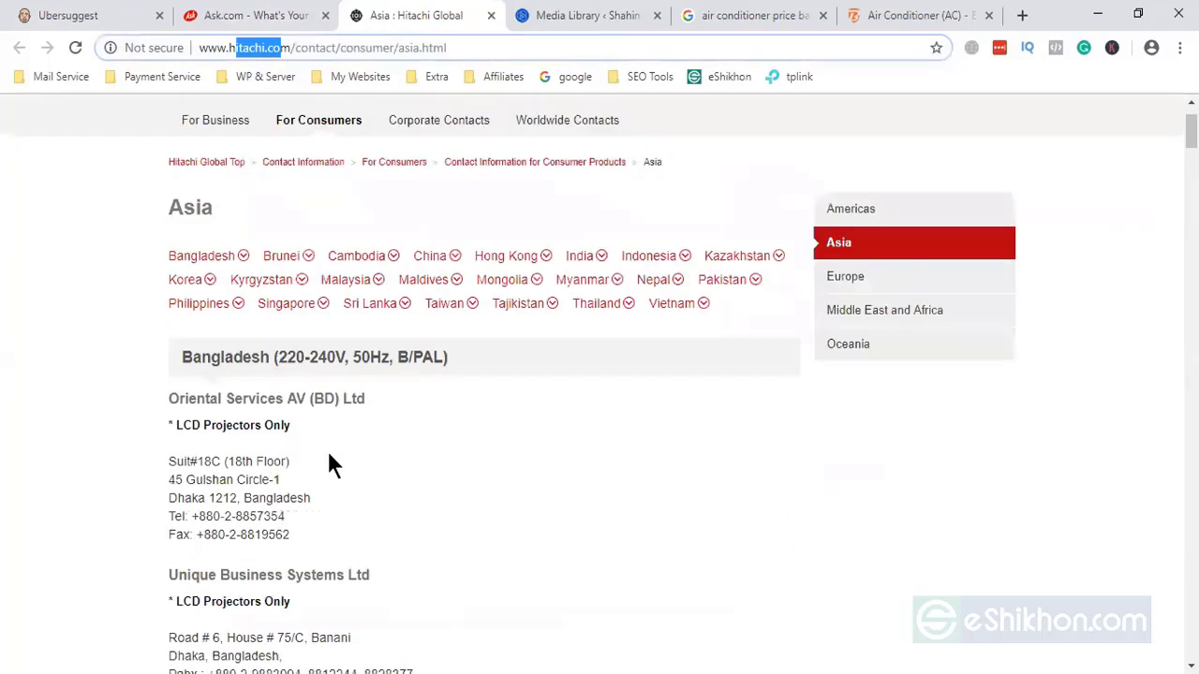
scroll(329, 464, "down", 6)
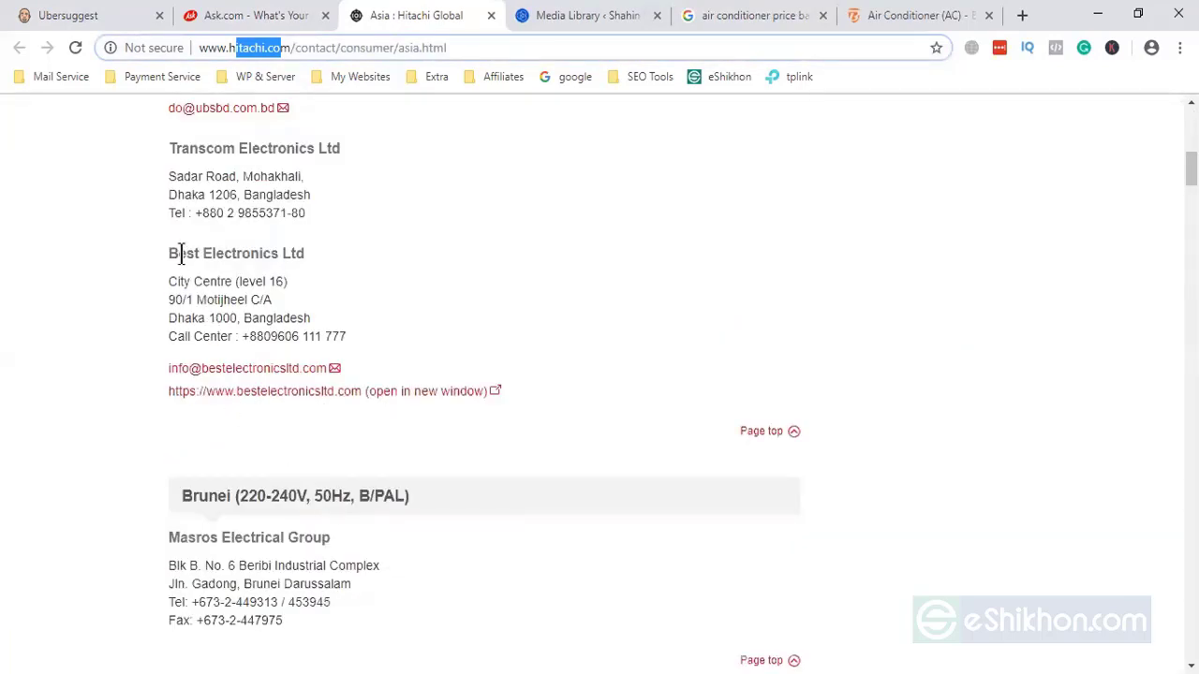
left_click_drag(169, 255, 354, 338)
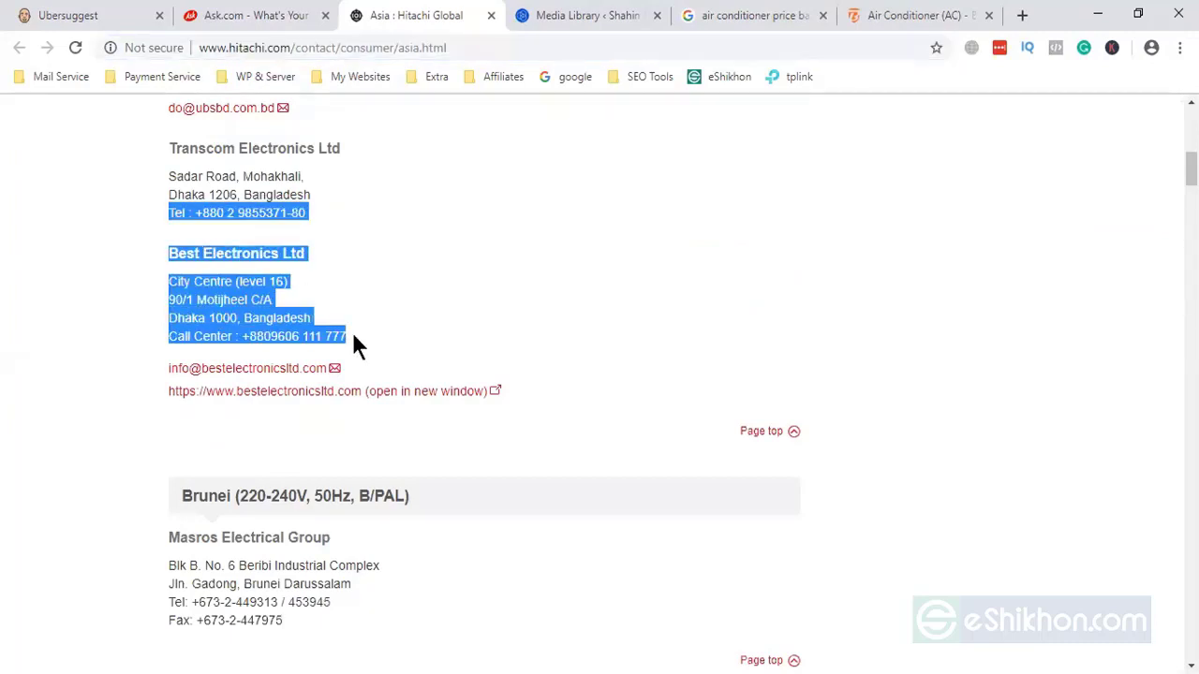
left_click(336, 294)
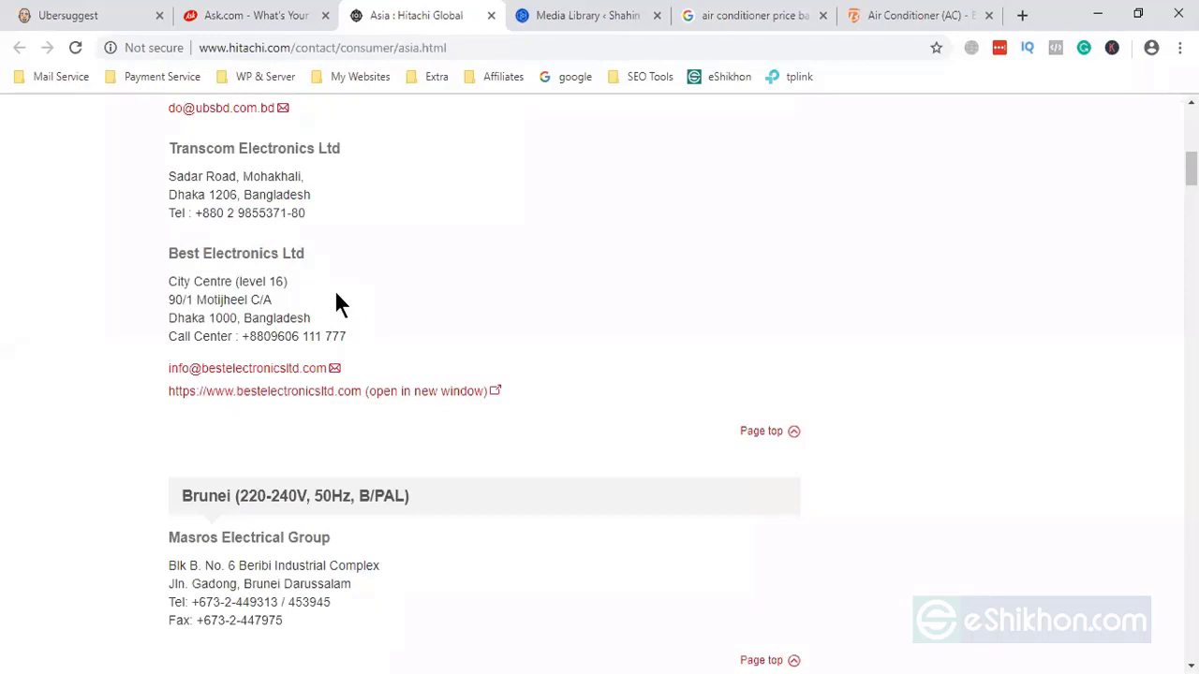
left_click_drag(168, 250, 365, 341)
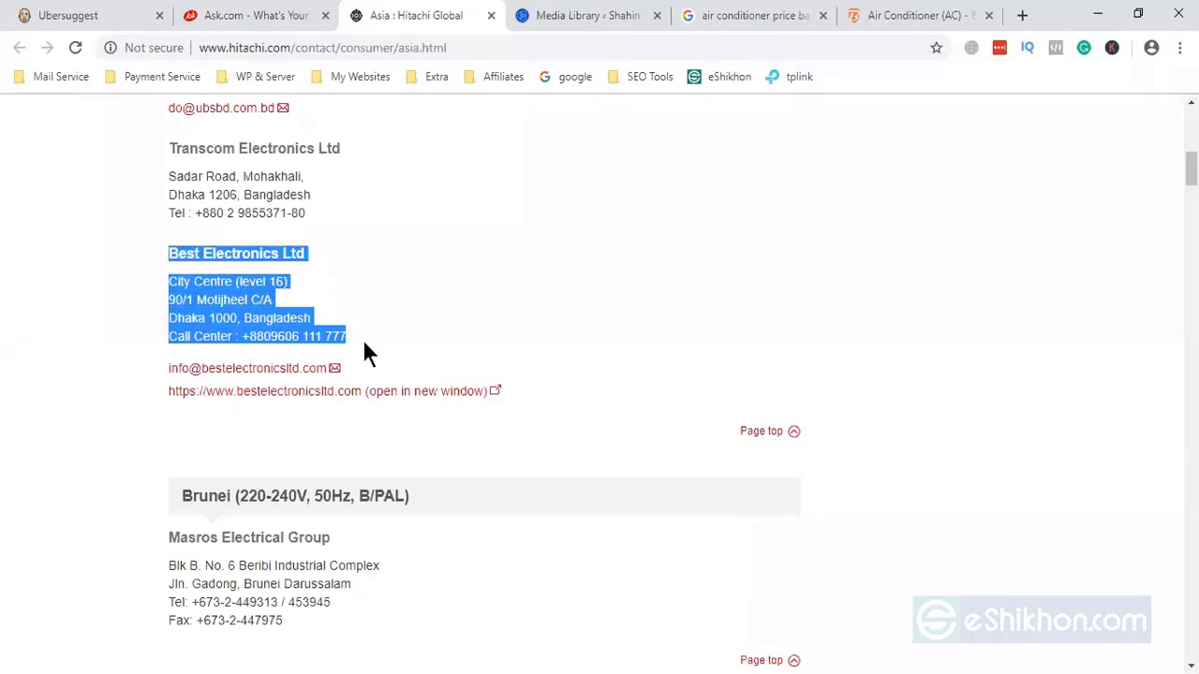
left_click(365, 341)
Try opening the source pages of the Moheshkhali power plant and refrigerator picture backlinks from Ubersuggest in new tabs.
left_click(112, 13)
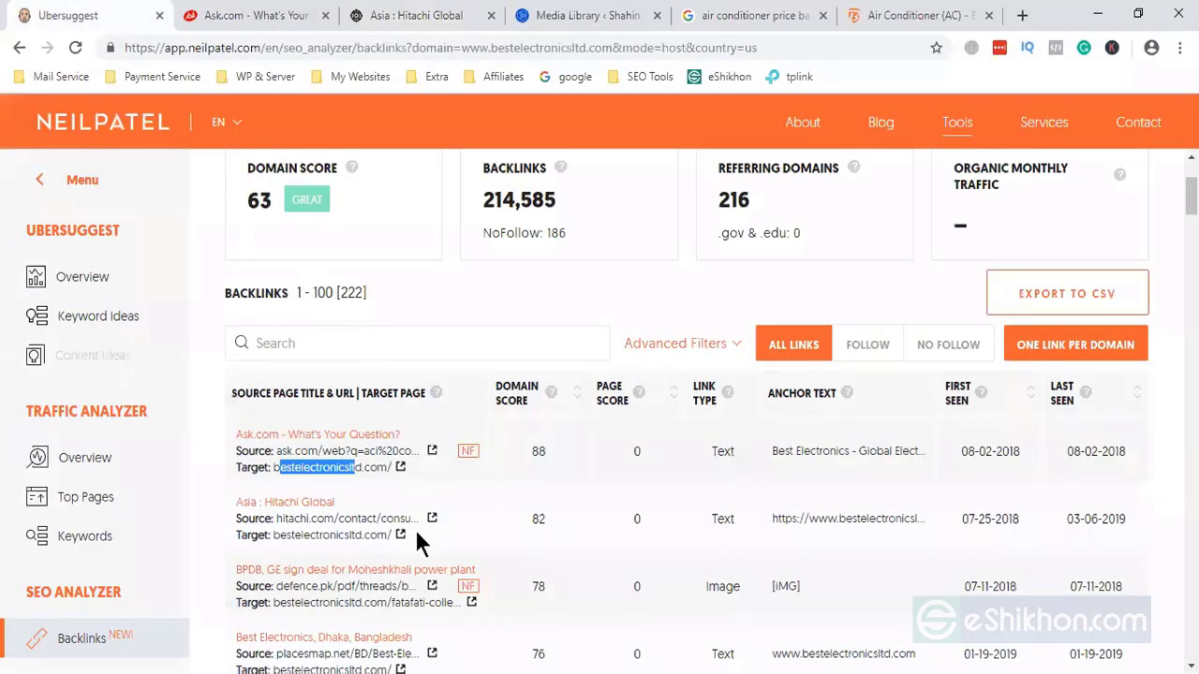
left_click(384, 569, "ctrl")
scroll(384, 571, "down", 2)
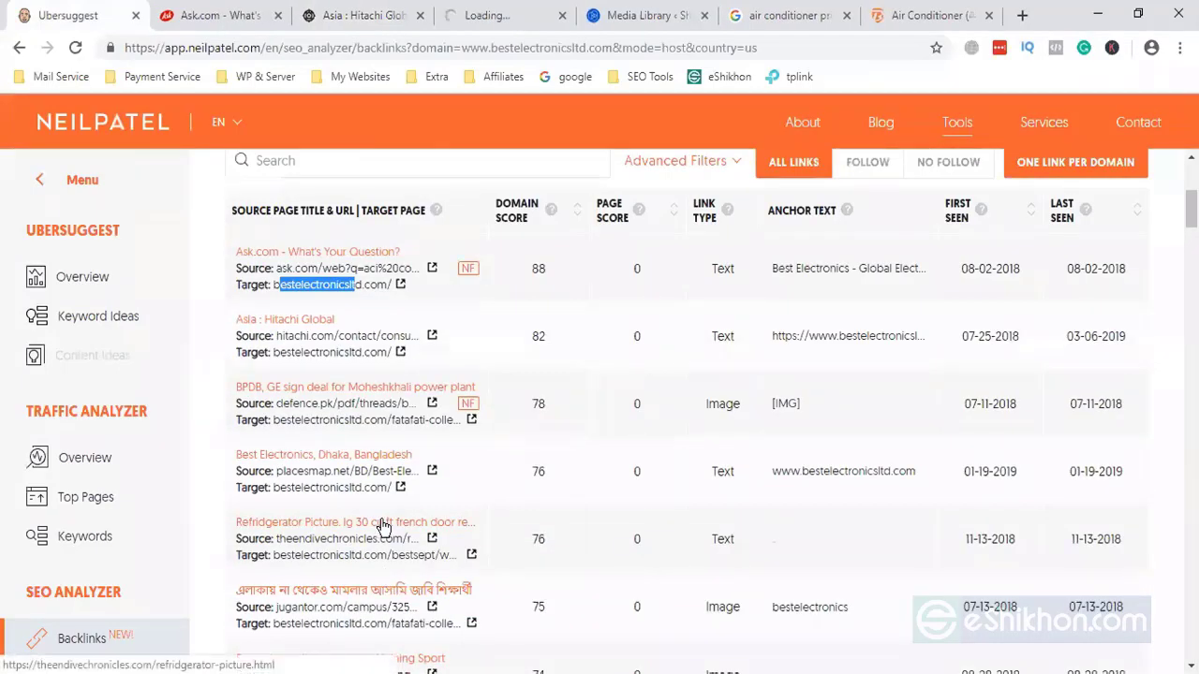
left_click(382, 527, "ctrl")
left_click(535, 13)
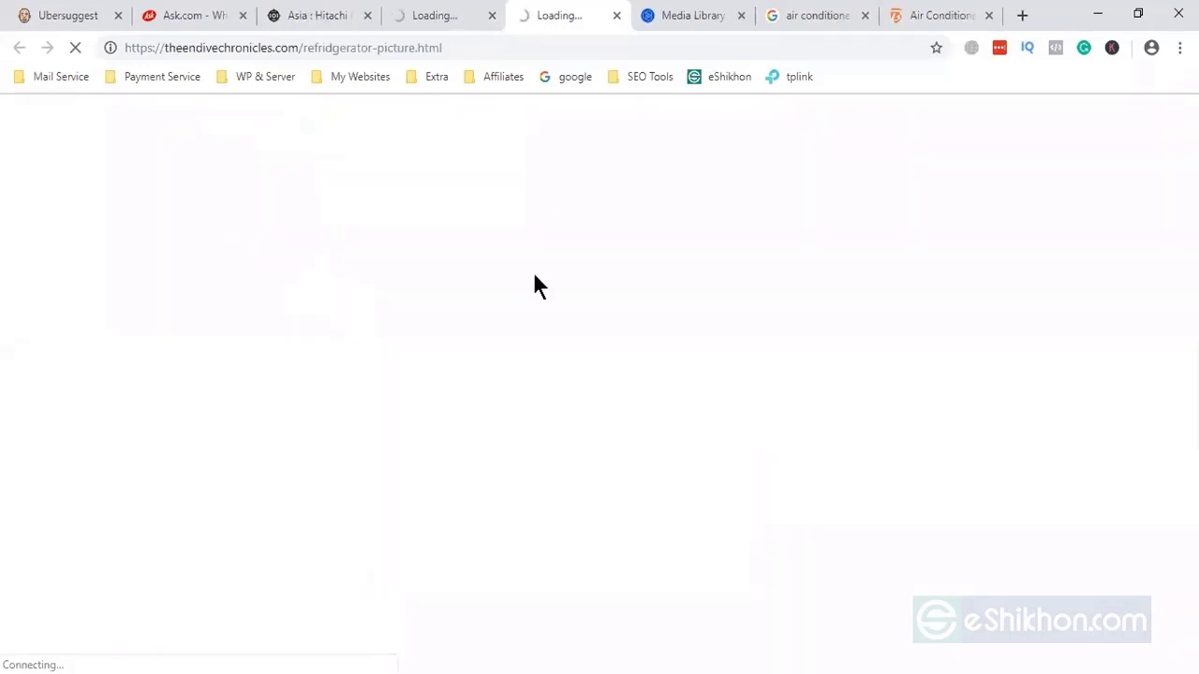
key("ctrl+w")
key("ctrl+w")
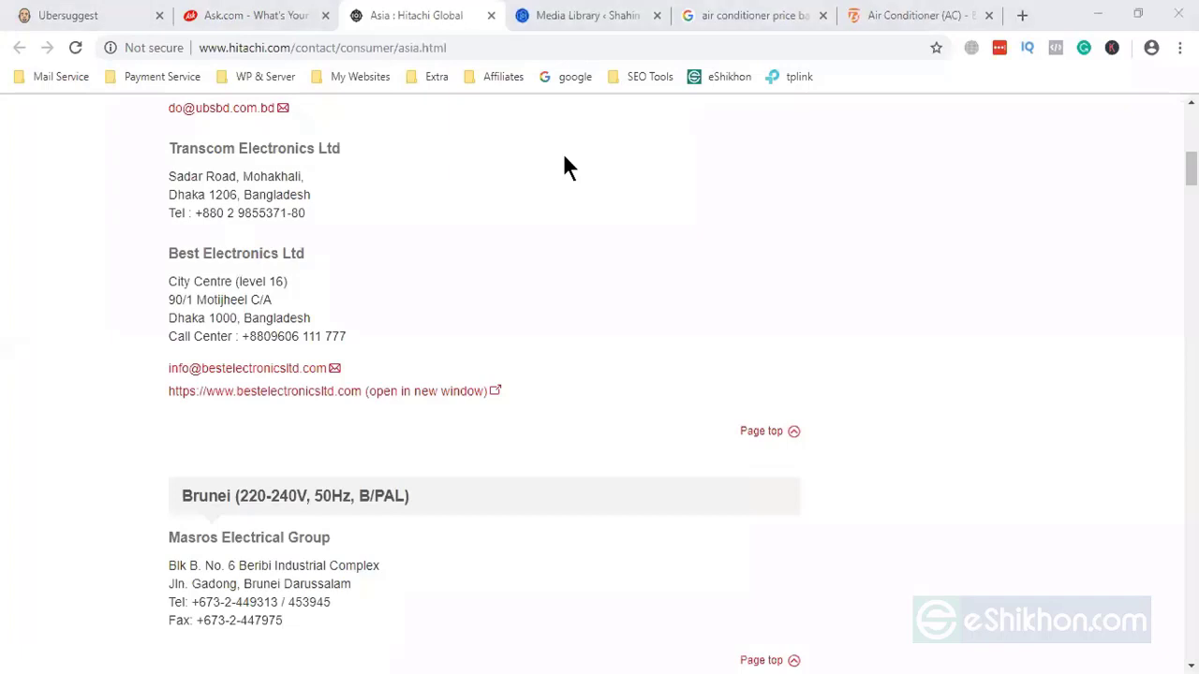
Close the Hitachi and Ask.com pages, return to the Ubersuggest backlinks list and clear the text selection there.
left_click(492, 16)
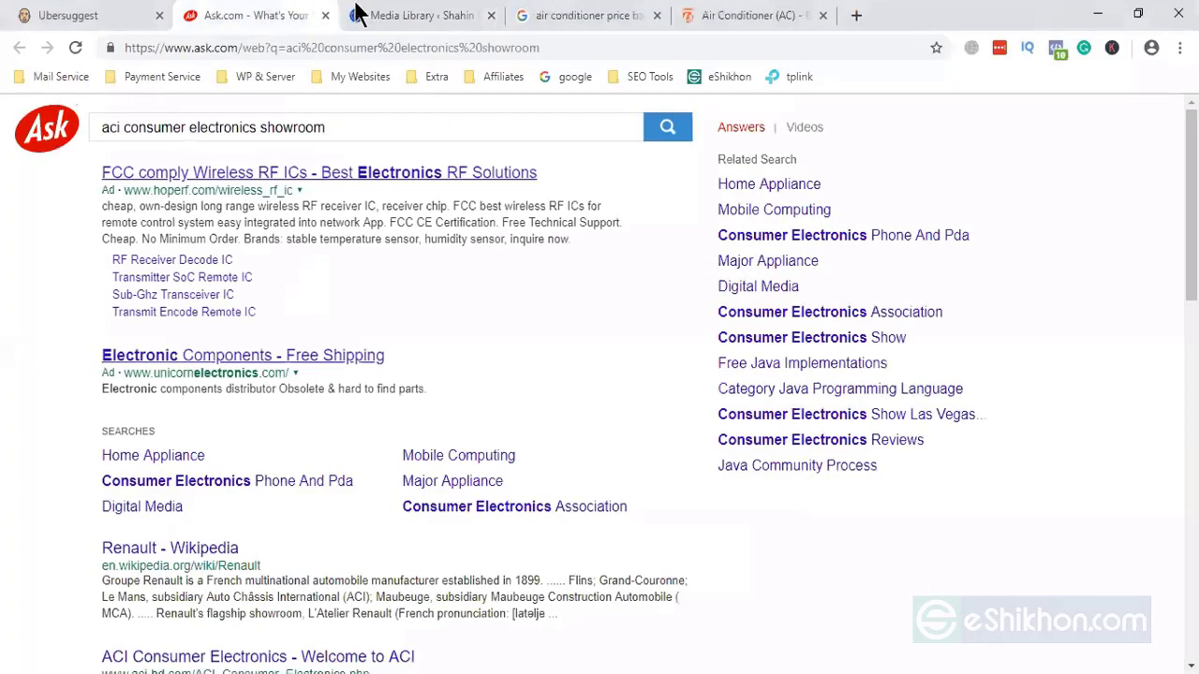
left_click(325, 16)
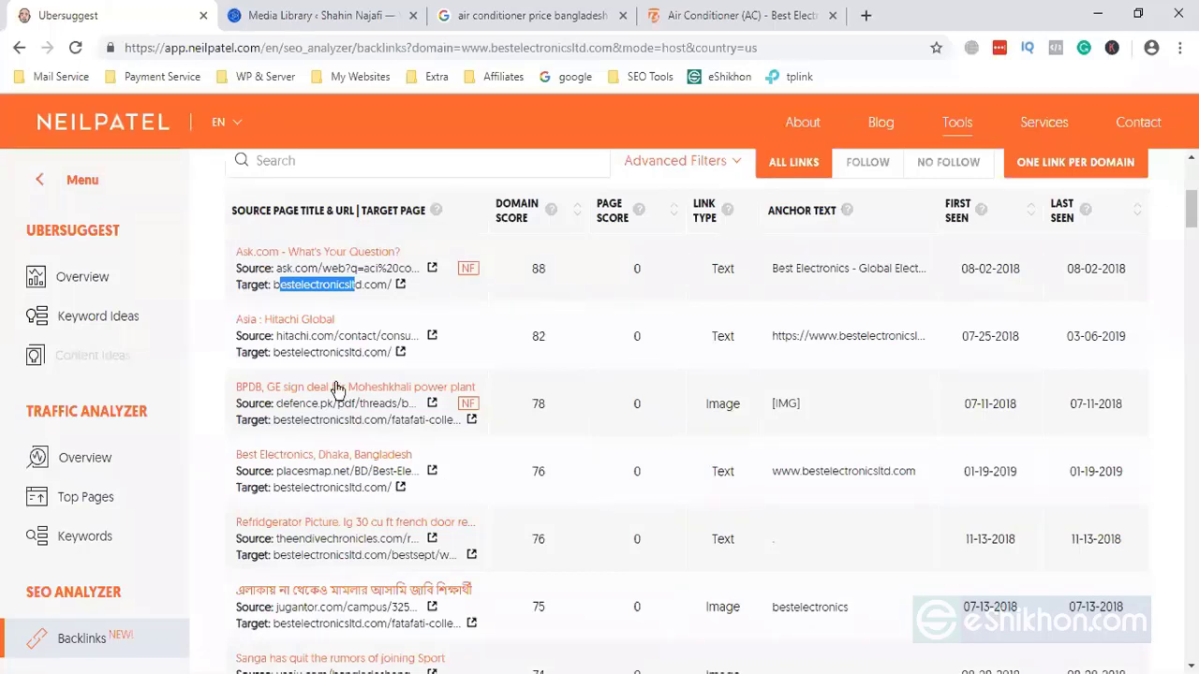
left_click(321, 287)
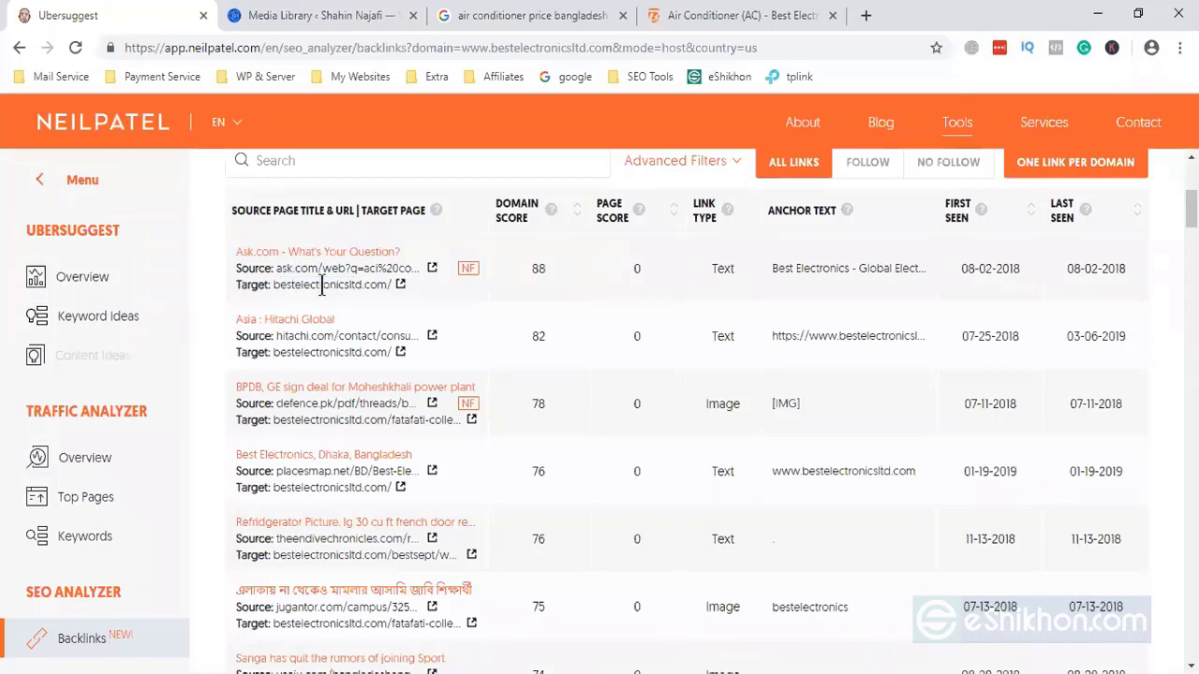
scroll(473, 401, "down", 10)
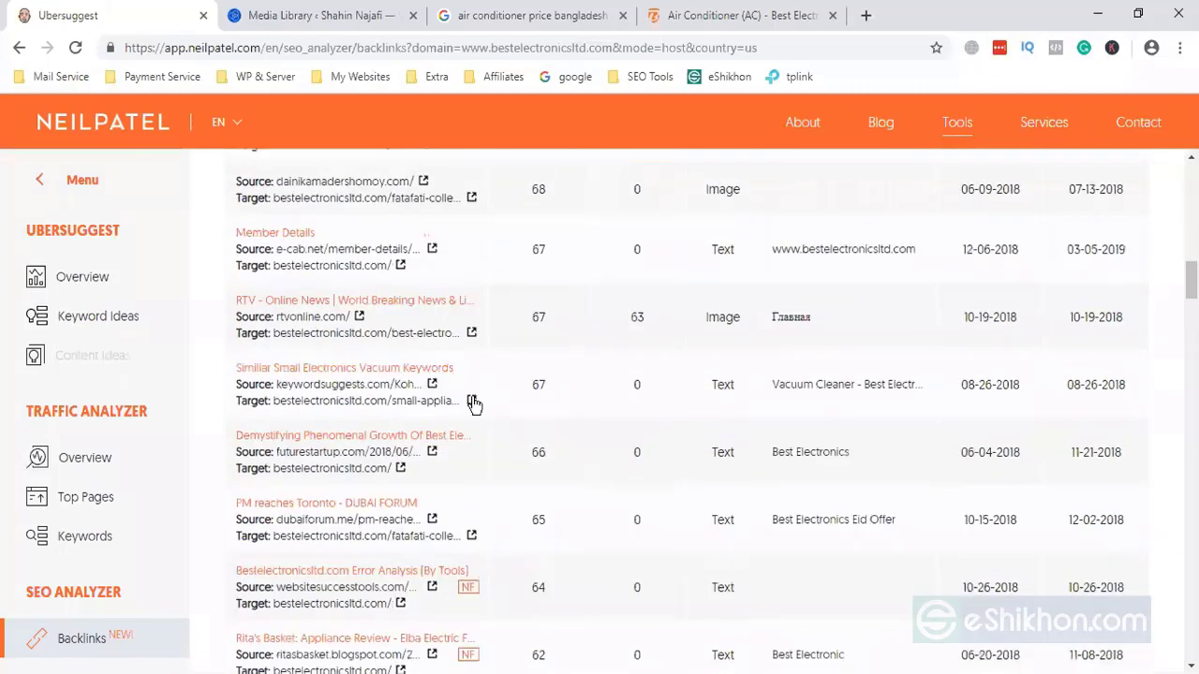
scroll(473, 401, "down", 10)
scroll(473, 400, "up", 15)
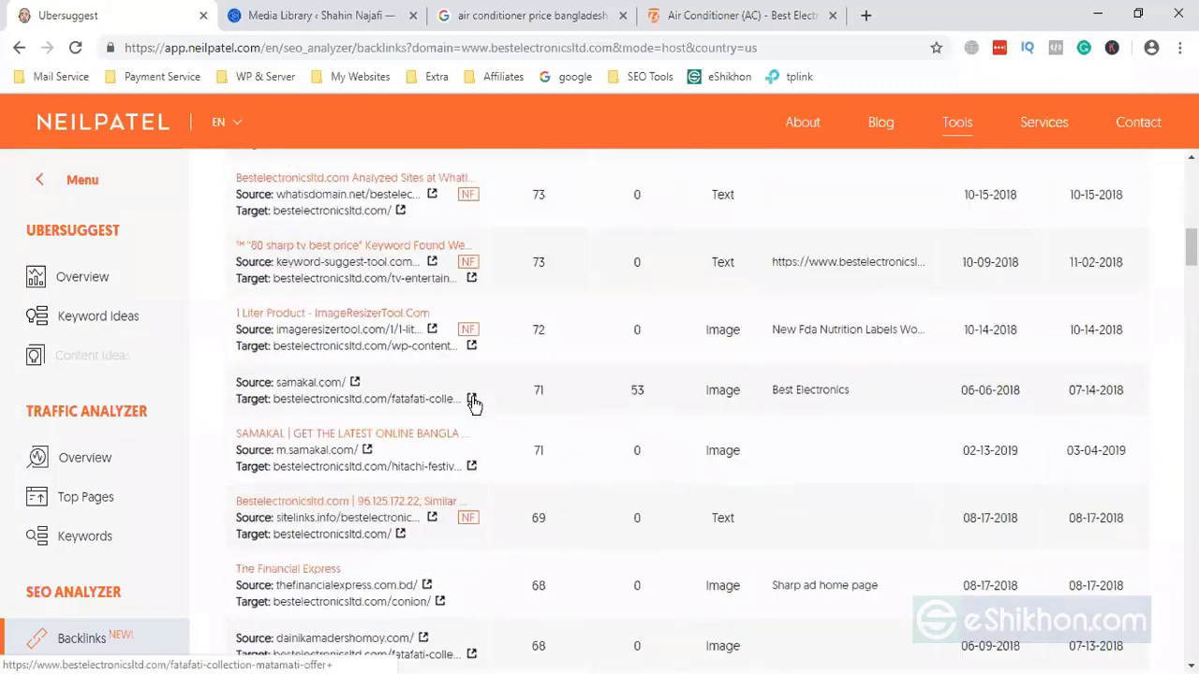
scroll(473, 401, "up", 10)
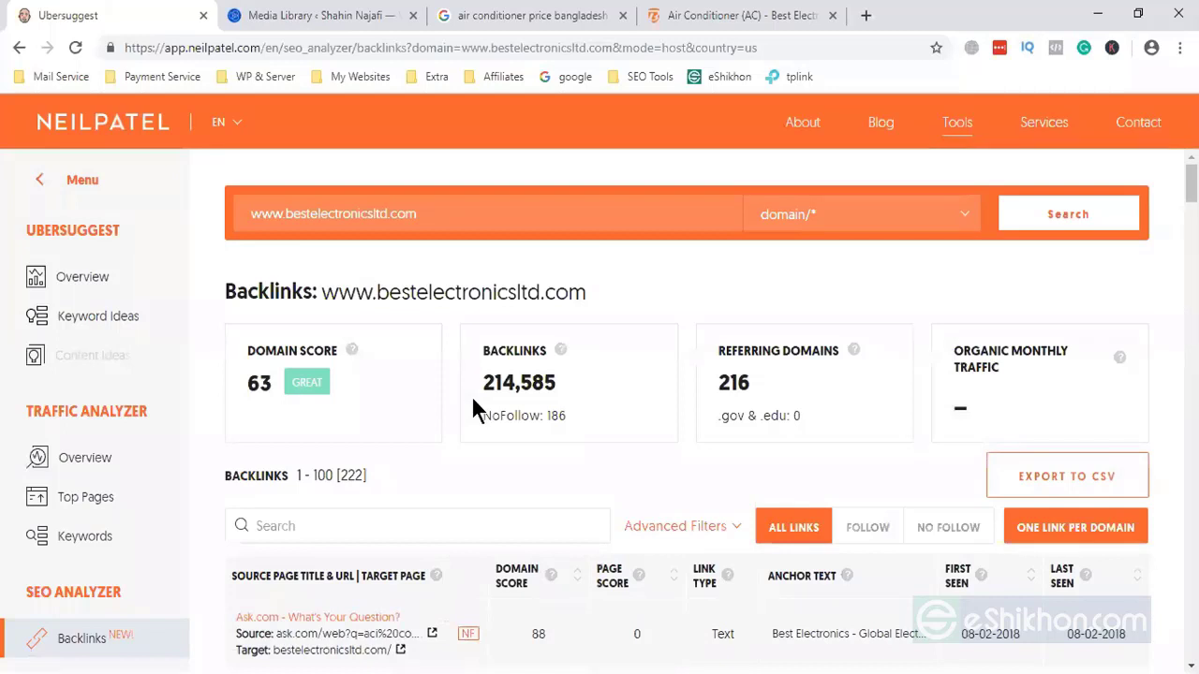
left_click_drag(356, 293, 455, 293)
left_click(576, 298)
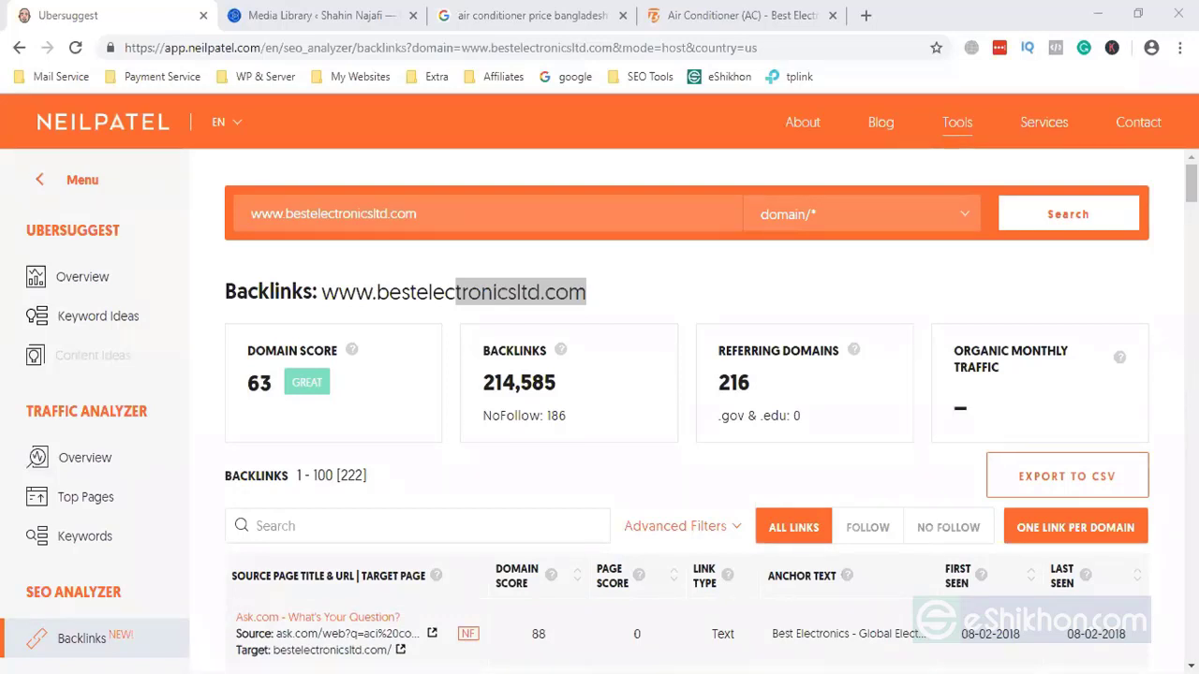
Close the Best Electronics air conditioner page and the Google results page for air conditioner price bangladesh.
left_click(568, 14)
left_click(671, 14)
left_click(832, 15)
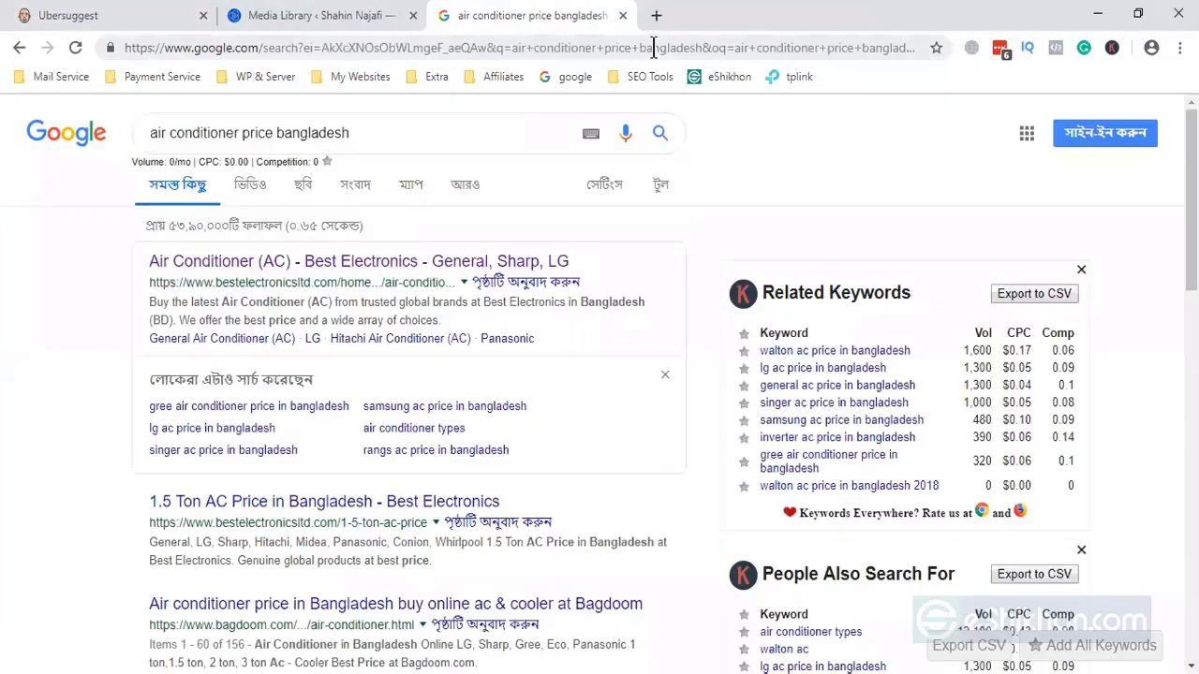
left_click(624, 15)
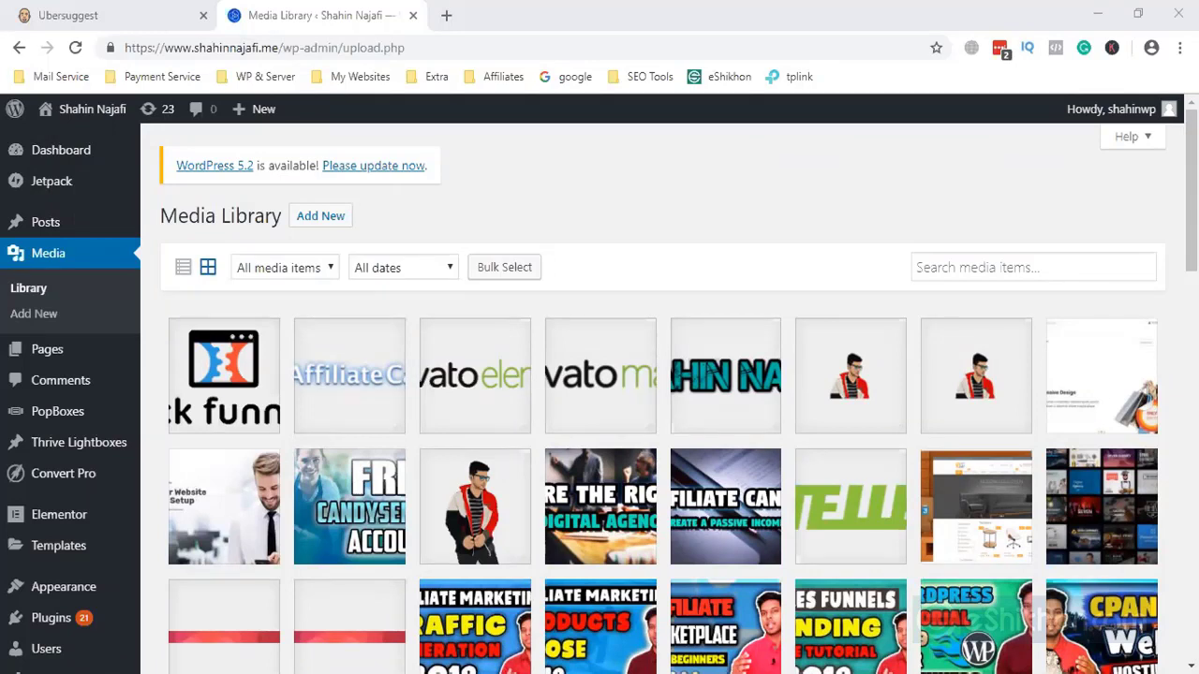
Return to the Ubersuggest backlinks report and highlight the www part of the domain in its heading.
left_click(103, 12)
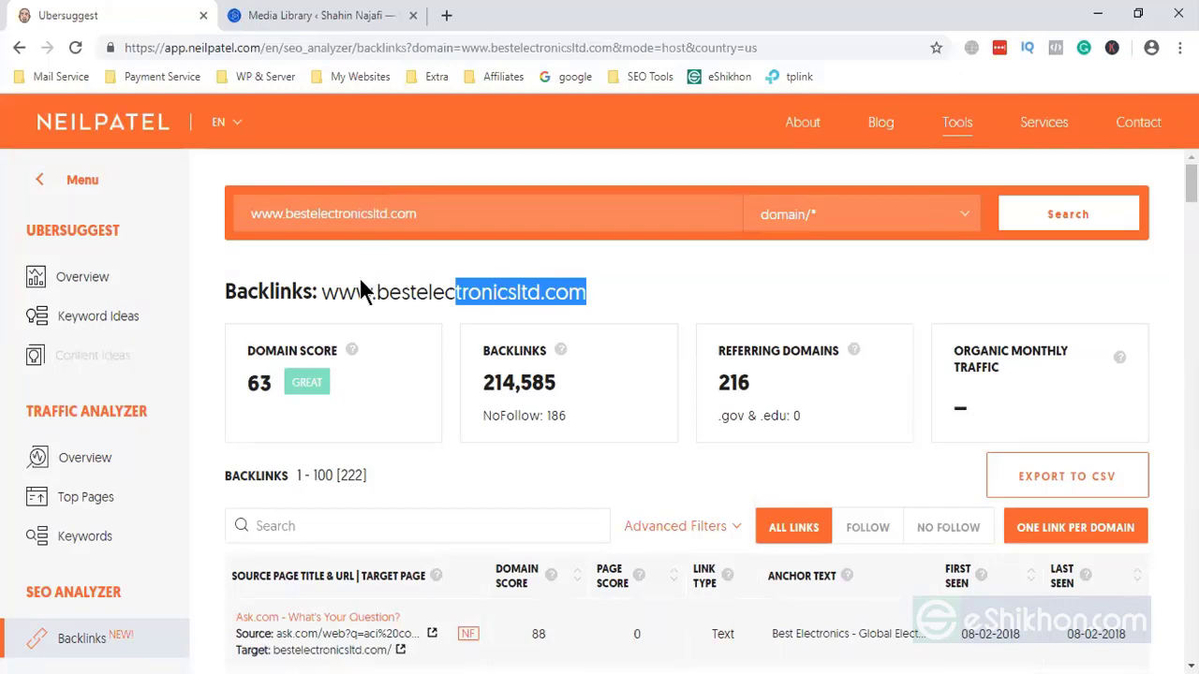
left_click_drag(355, 293, 320, 293)
left_click(587, 291)
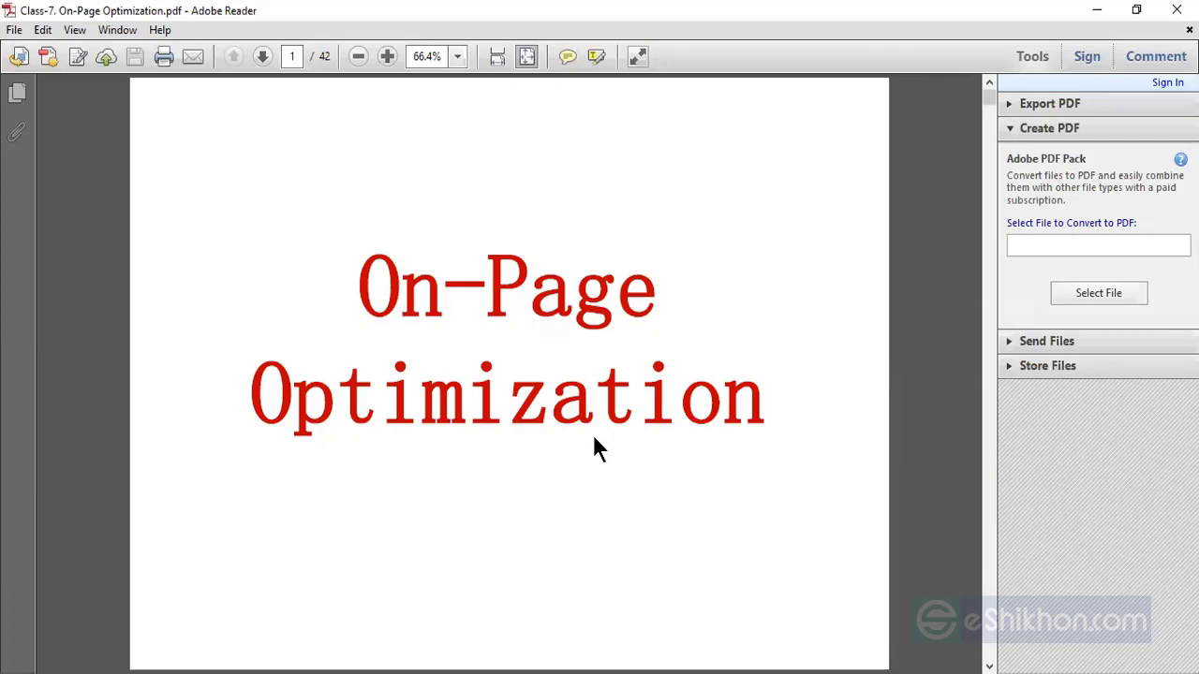
Switch to Class-7. On-Page Optimization.pdf in Adobe Reader and go to the On-Page Optimization diagram on page 4.
scroll(597, 448, "down", 2)
scroll(593, 435, "up", 1)
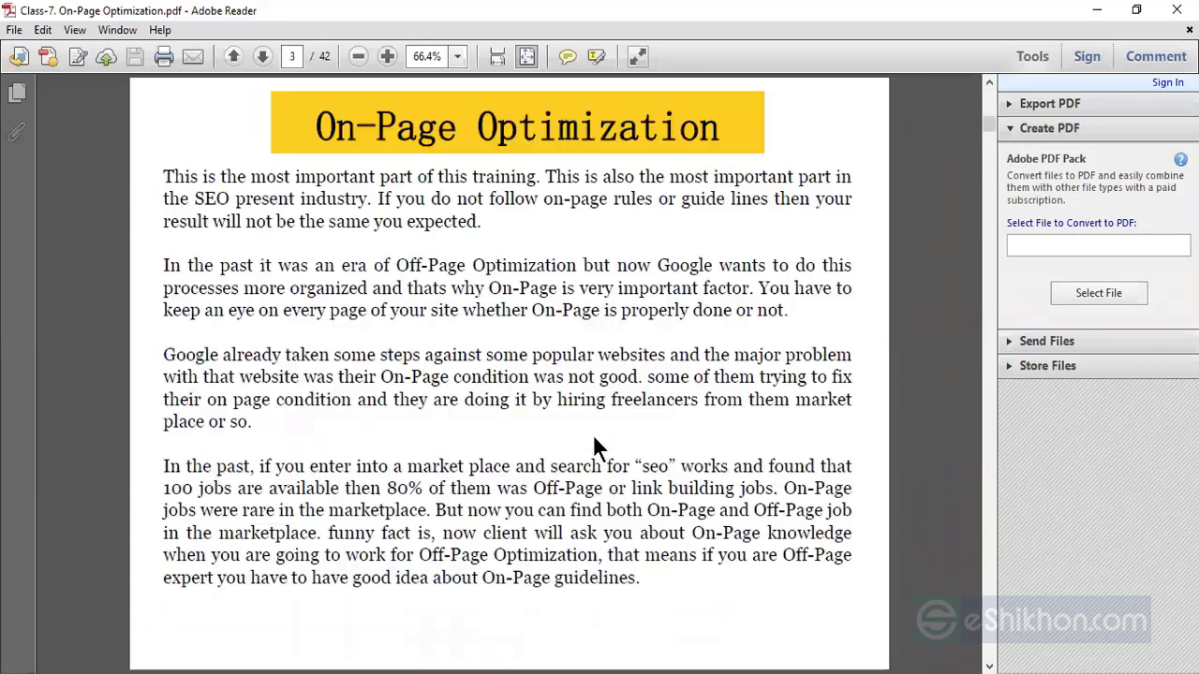
scroll(593, 435, "down", 1)
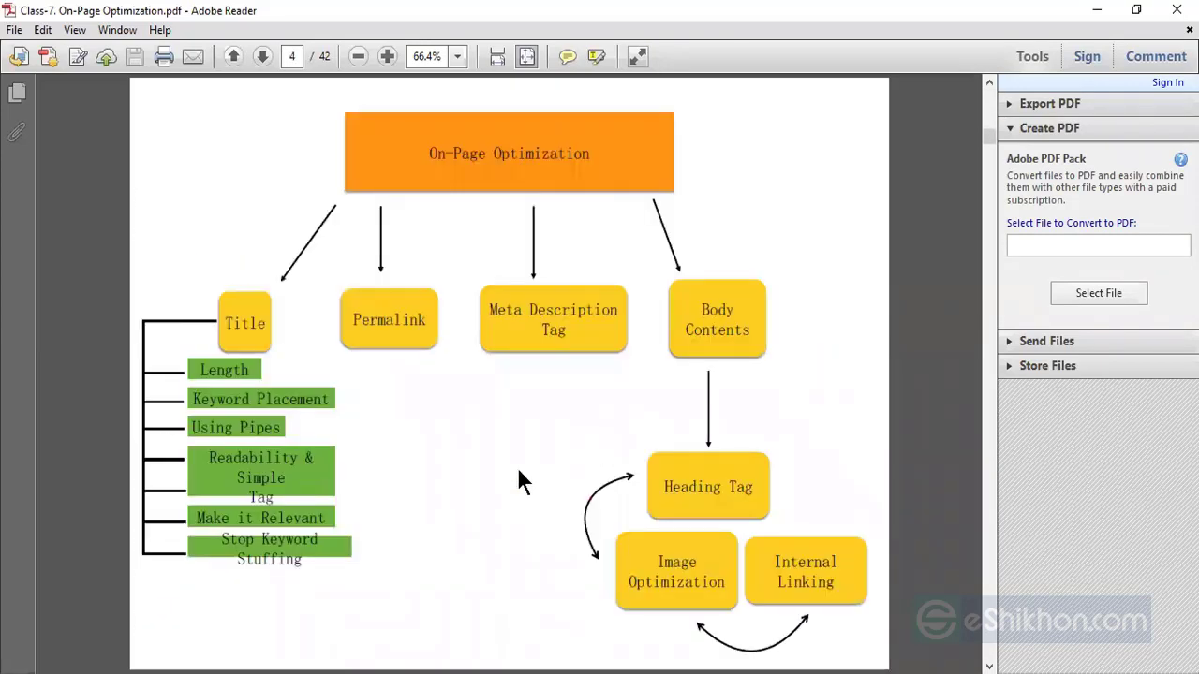
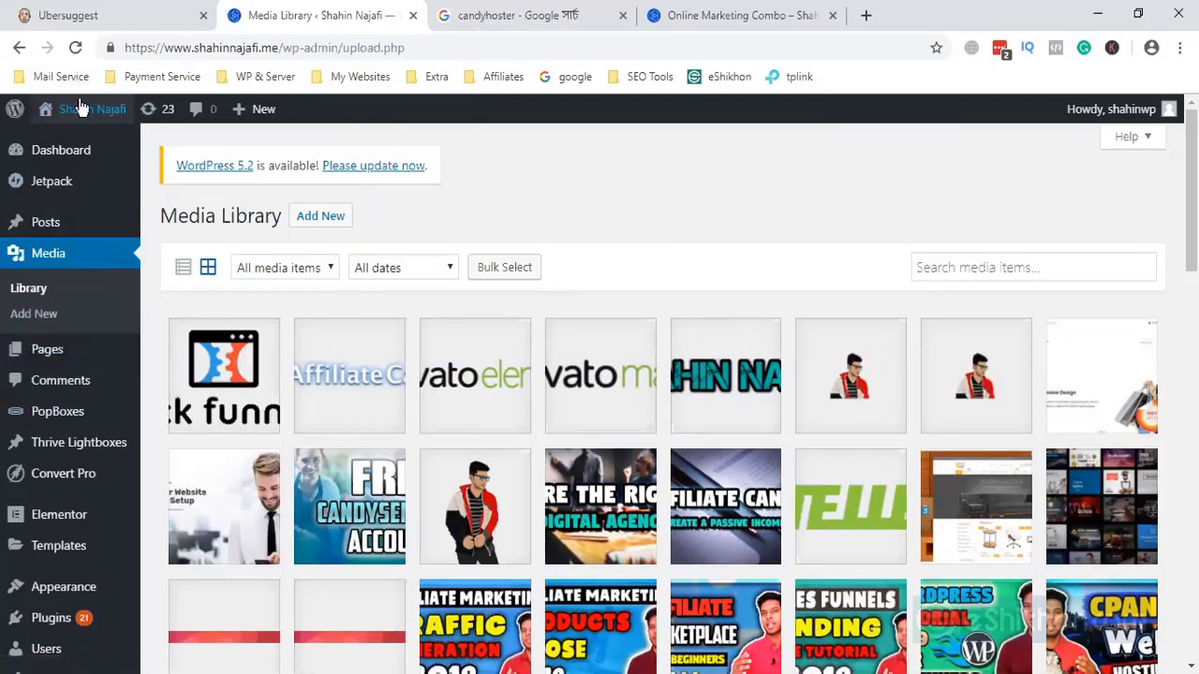
Switch to the browser, open the WordPress site's home page in a new tab and bring its portrait image into view.
middle_click(81, 147)
left_click(446, 13)
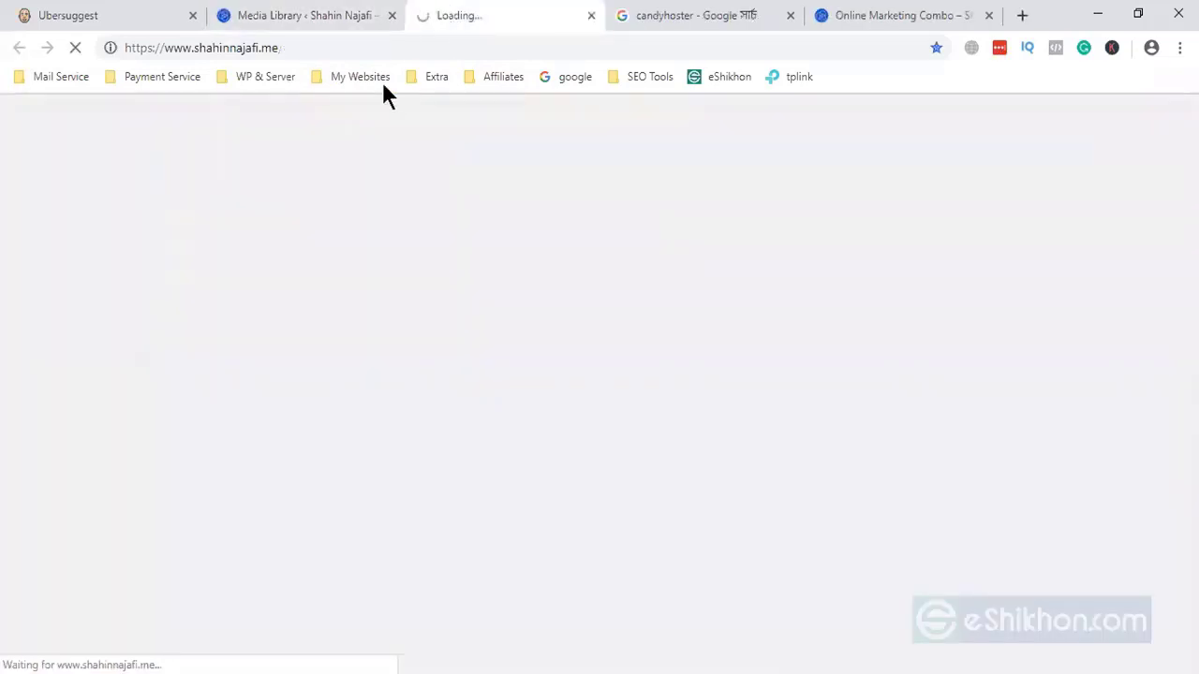
left_click(344, 13)
left_click(501, 14)
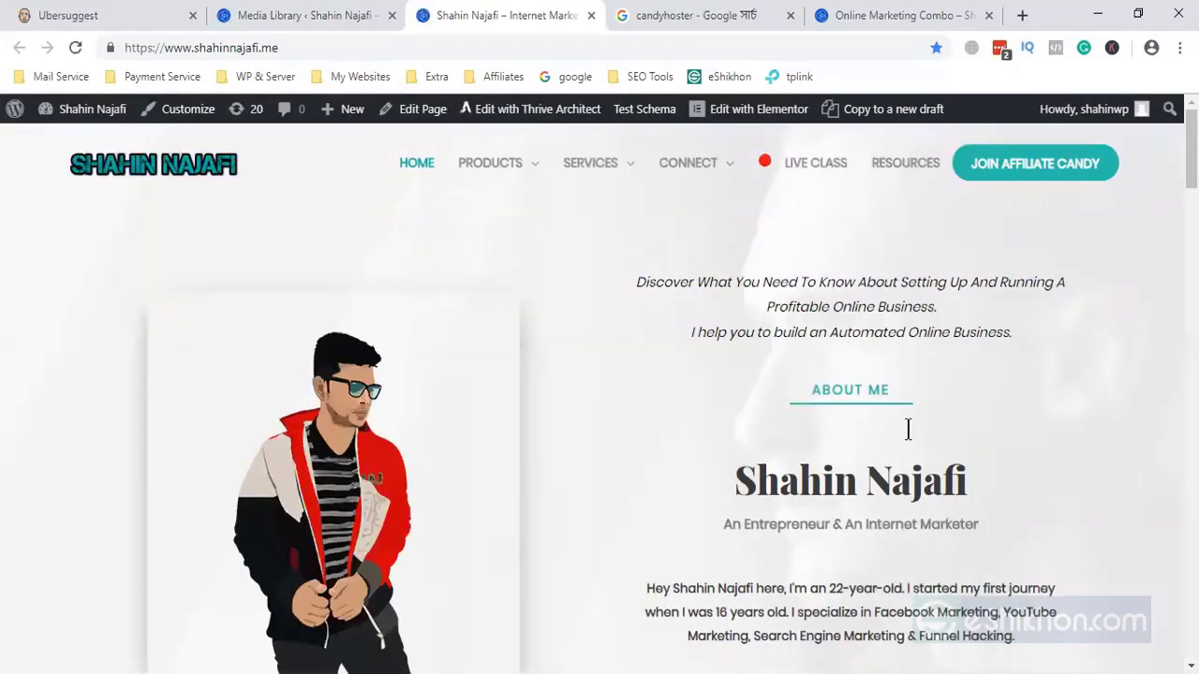
scroll(450, 393, "down", 1)
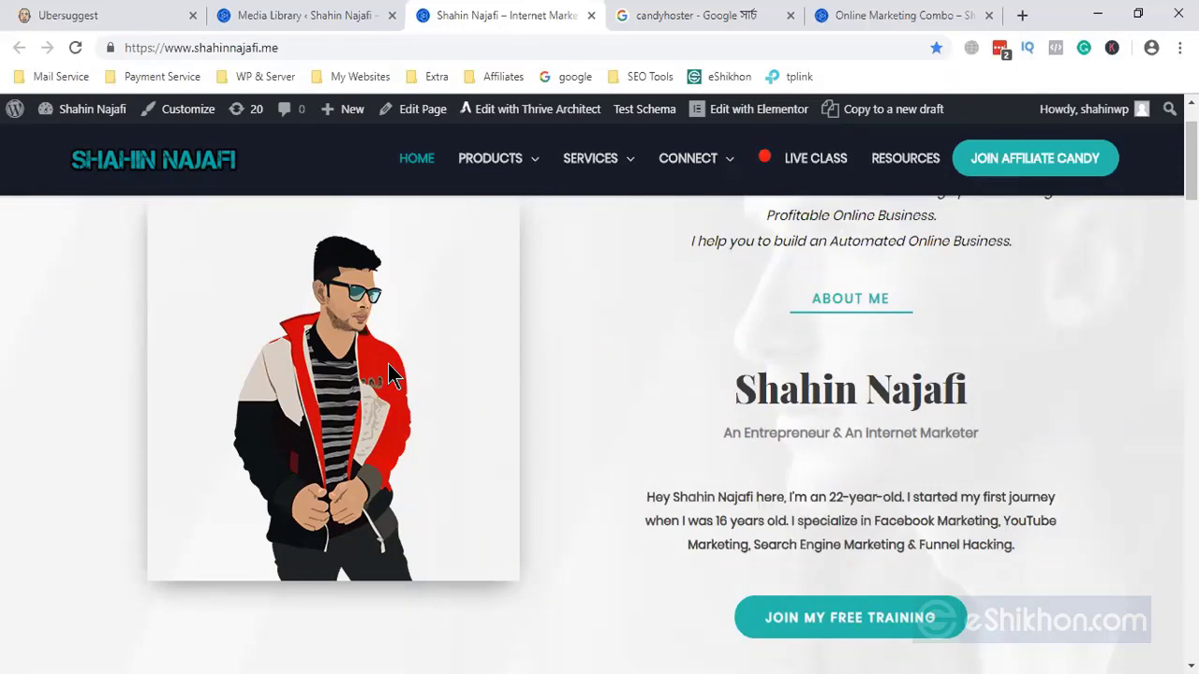
Open the home page's portrait image in a new tab and highlight the file name in its address without the extension.
left_click(262, 13)
left_click(479, 13)
right_click(430, 356)
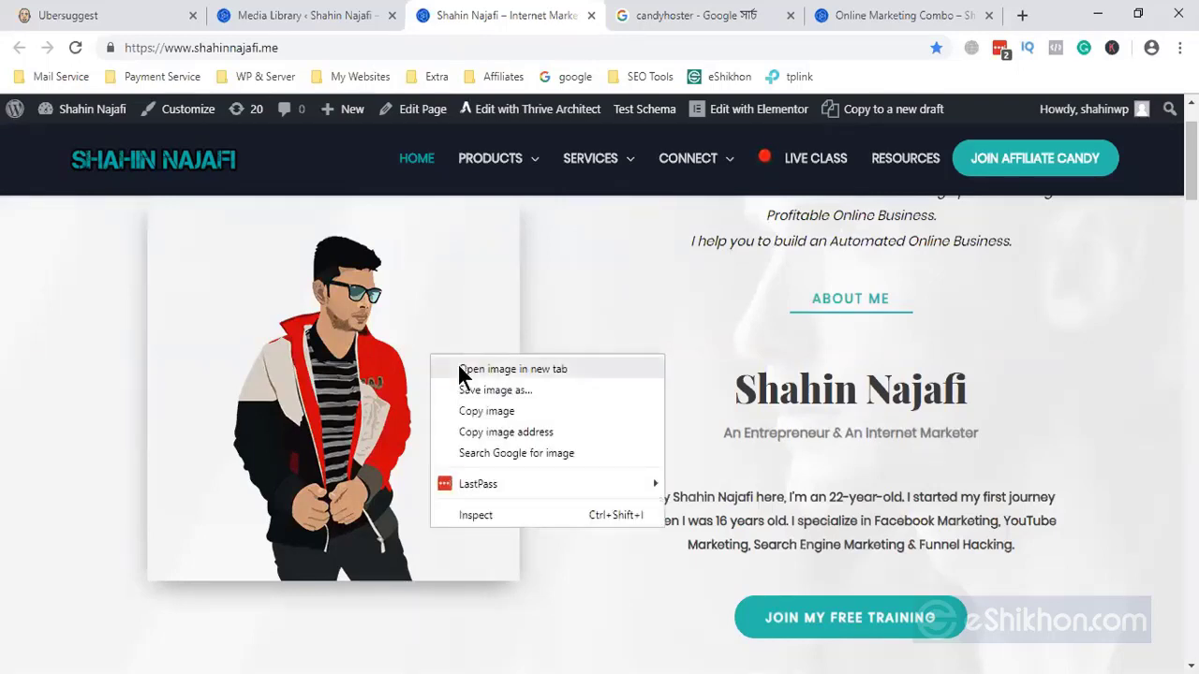
left_click(459, 369)
left_click(613, 15)
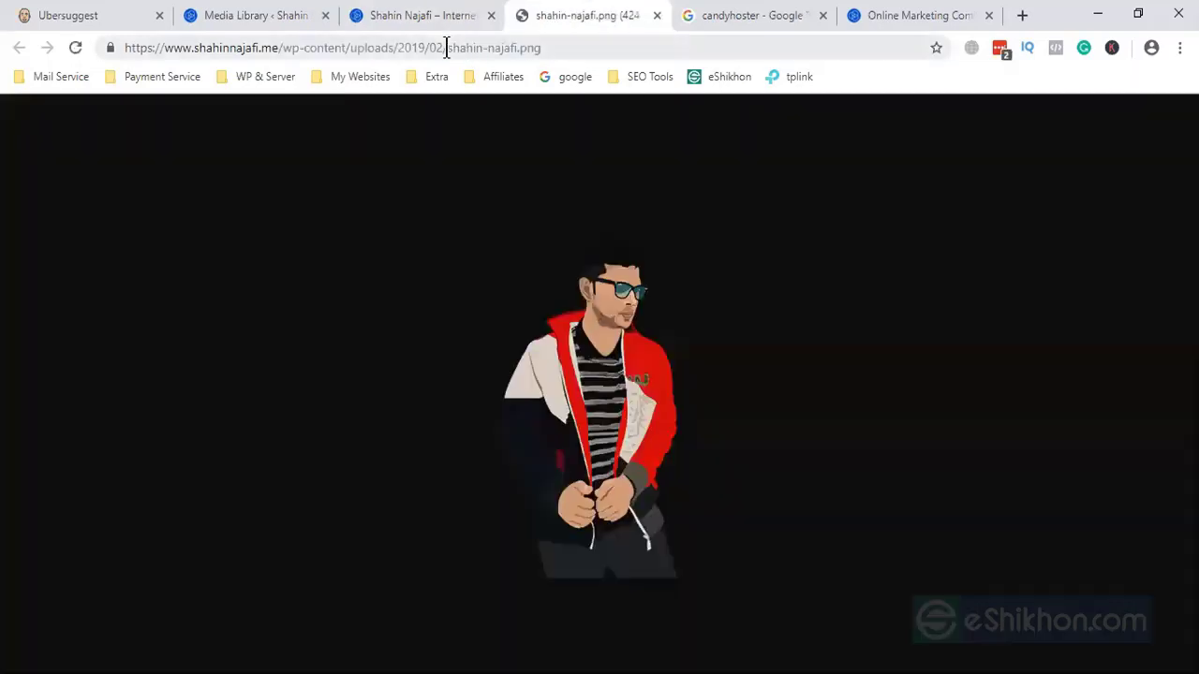
left_click_drag(446, 48, 517, 41)
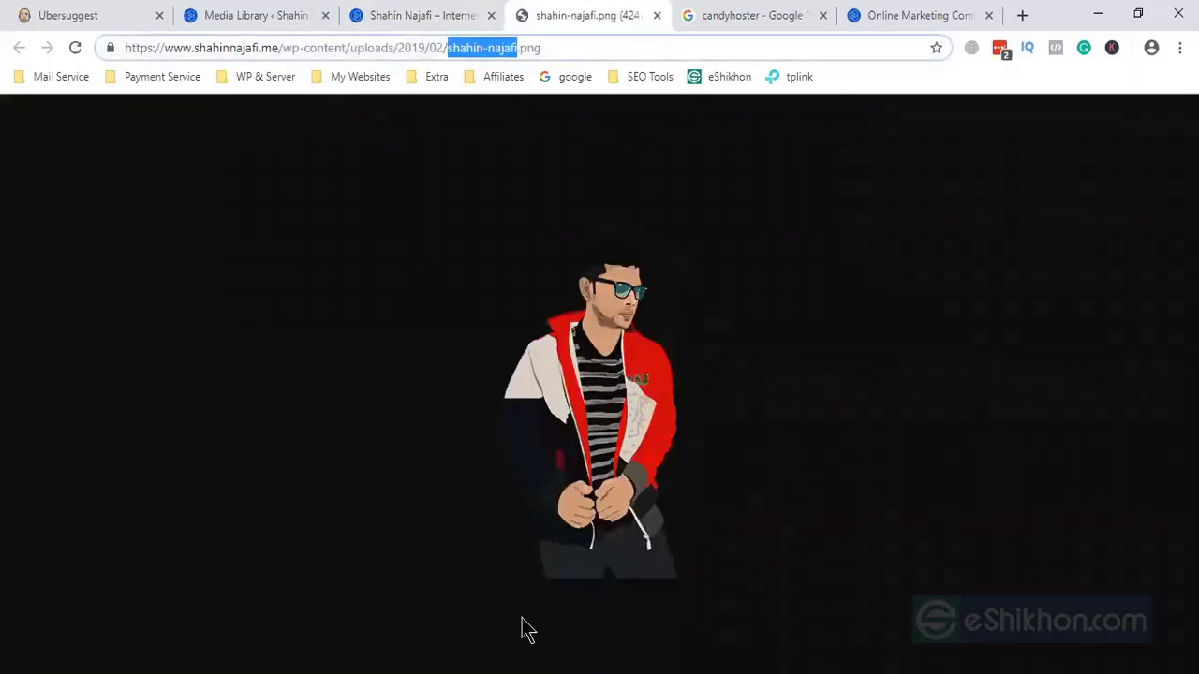
key("alt+Tab")
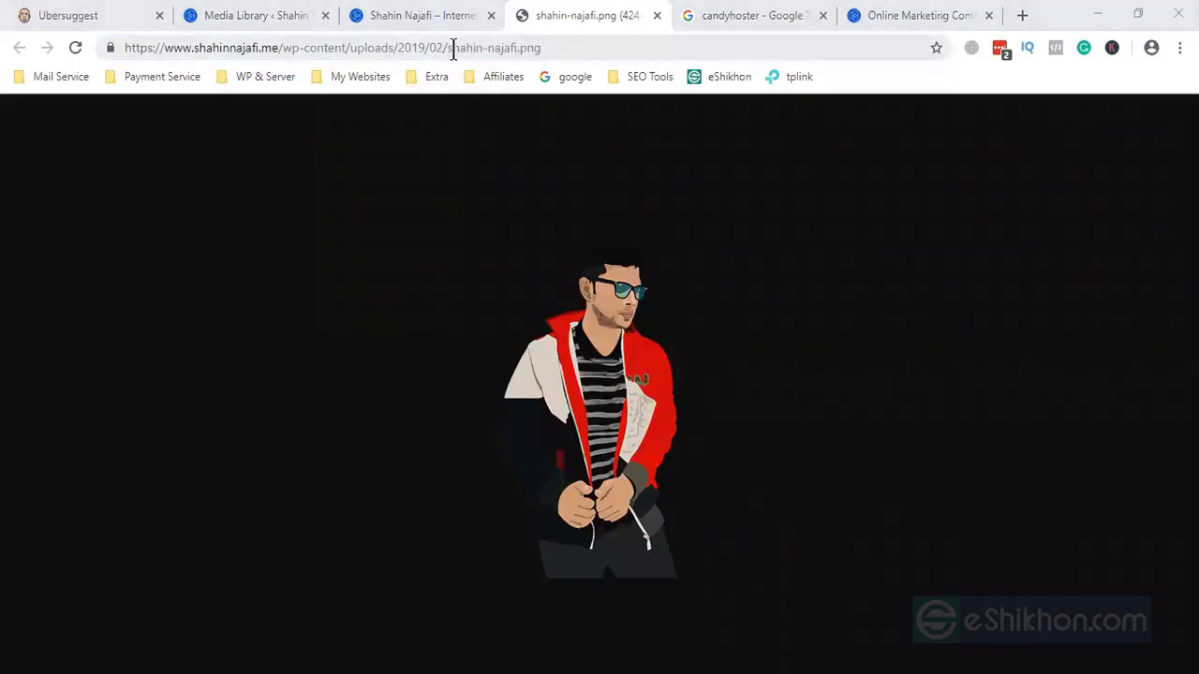
Reopen the portrait image from the home page in a fresh tab and close the tab with the altered address.
left_click_drag(453, 49, 553, 48)
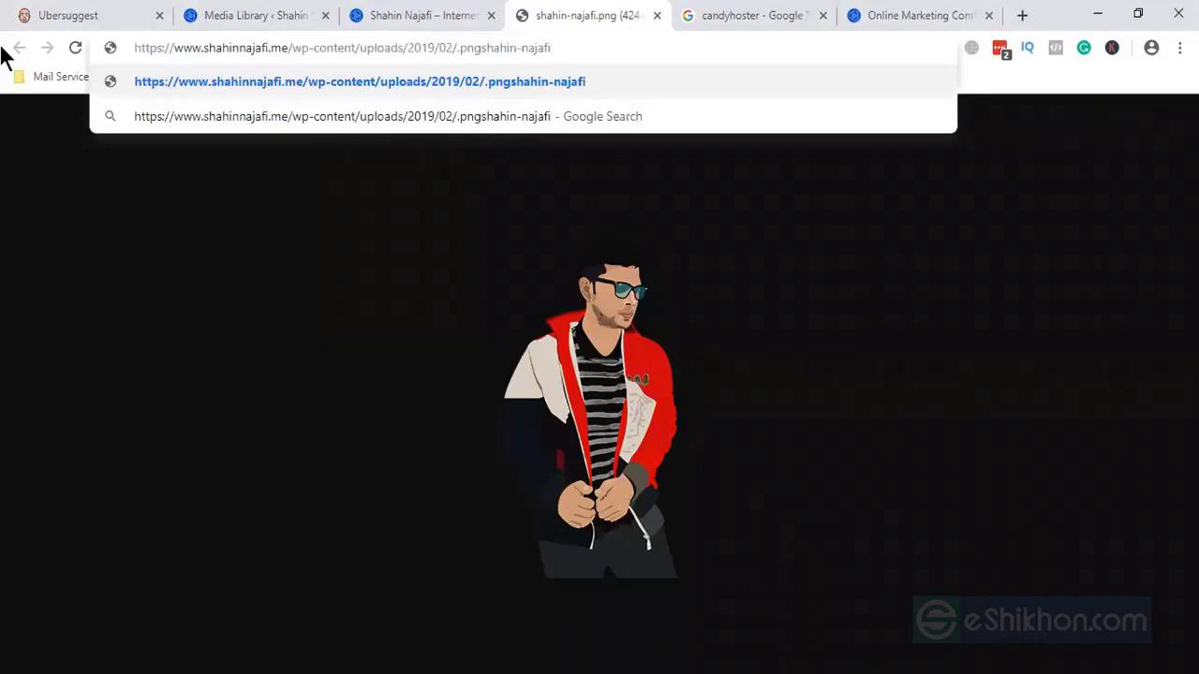
left_click(407, 14)
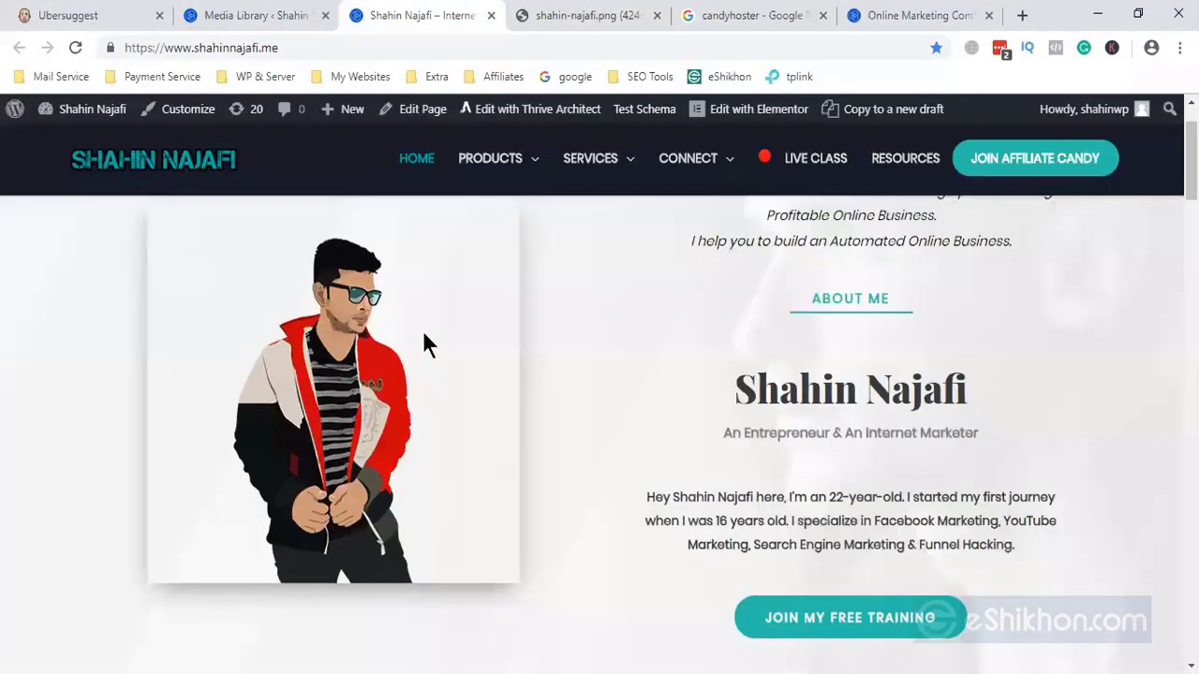
right_click(423, 335)
left_click(479, 337)
left_click(552, 13)
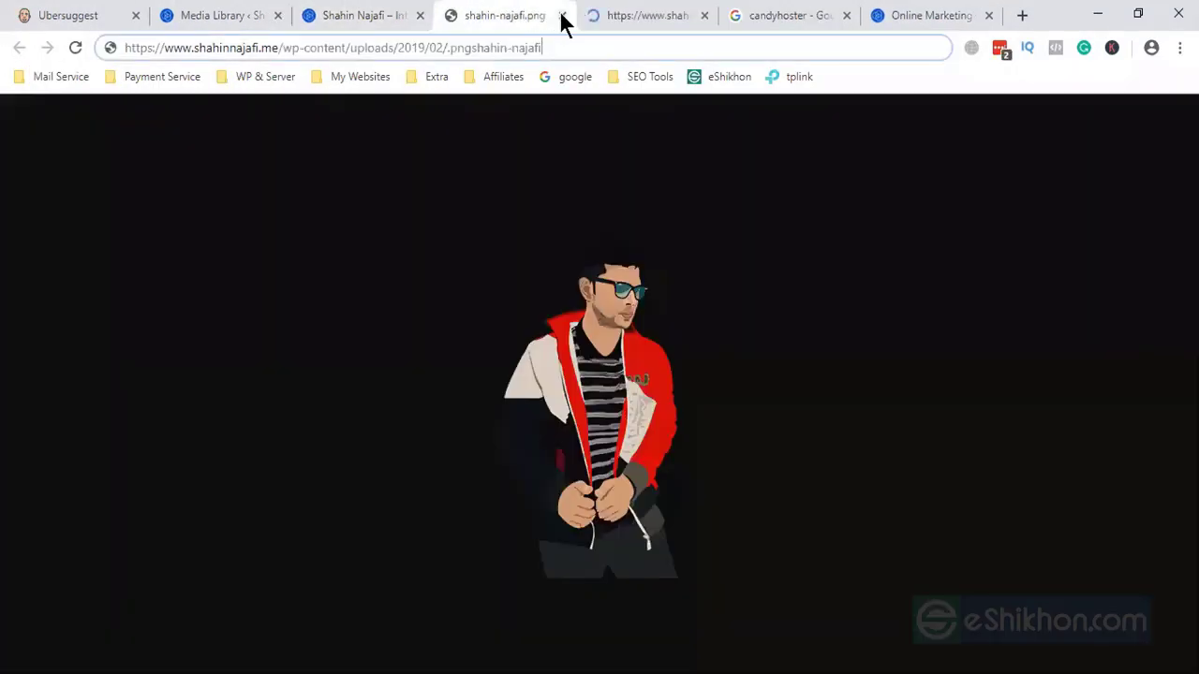
left_click(562, 15)
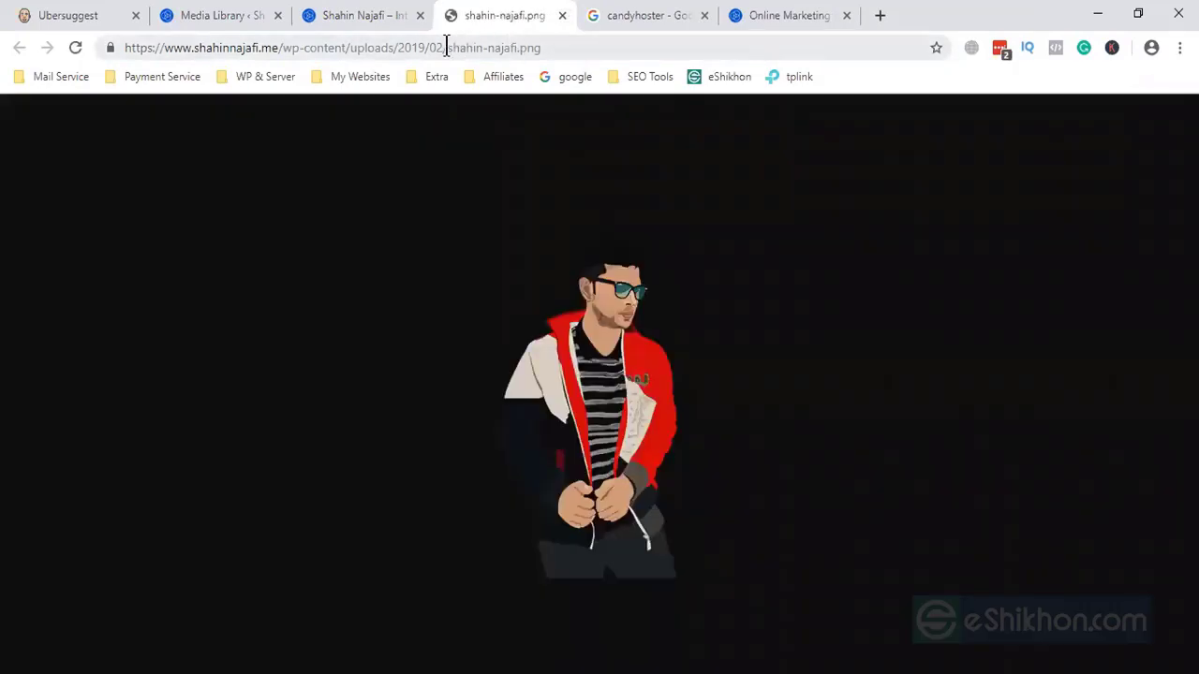
Highlight the image's file name in the address, close the image tab and return to the Media Library.
mouse_move(447, 47)
left_mouse_down()
mouse_move(517, 49)
mouse_move(446, 48)
left_mouse_up()
left_click(517, 47)
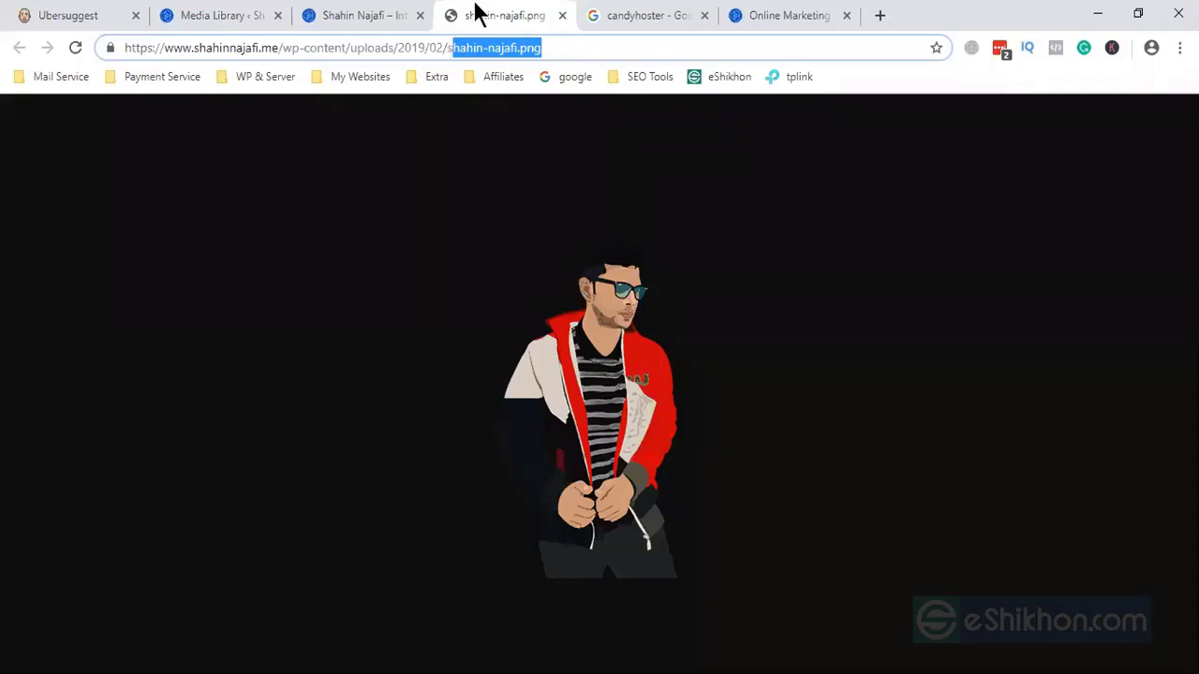
left_click(560, 16)
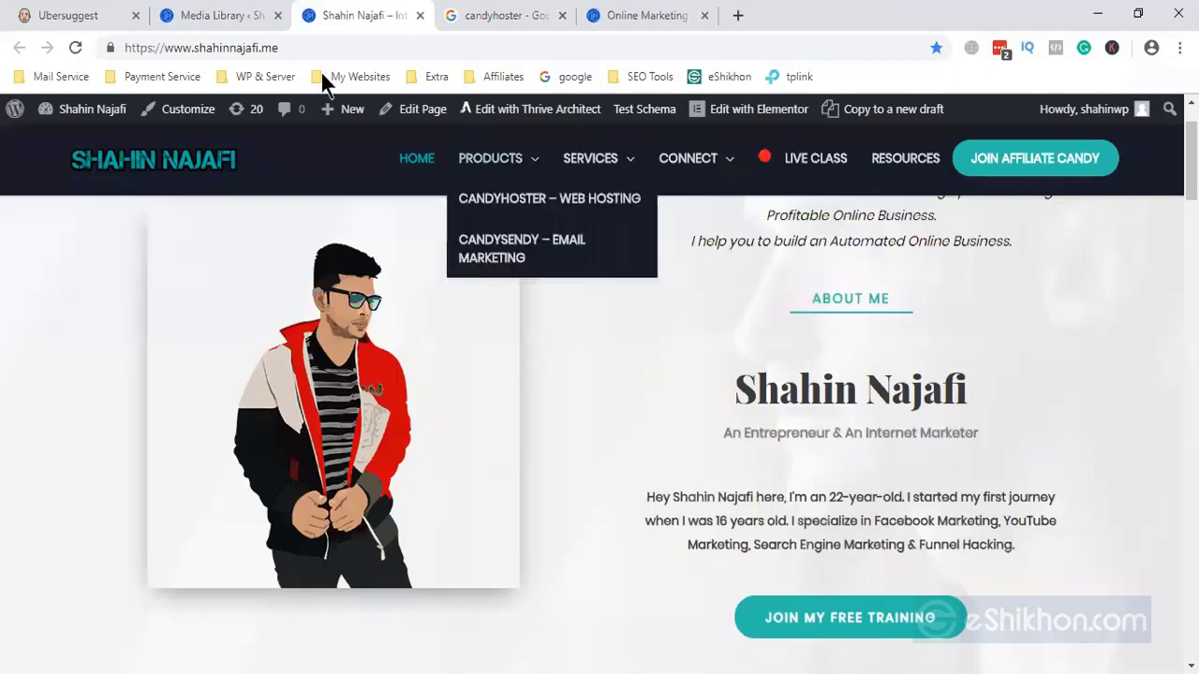
left_click(241, 13)
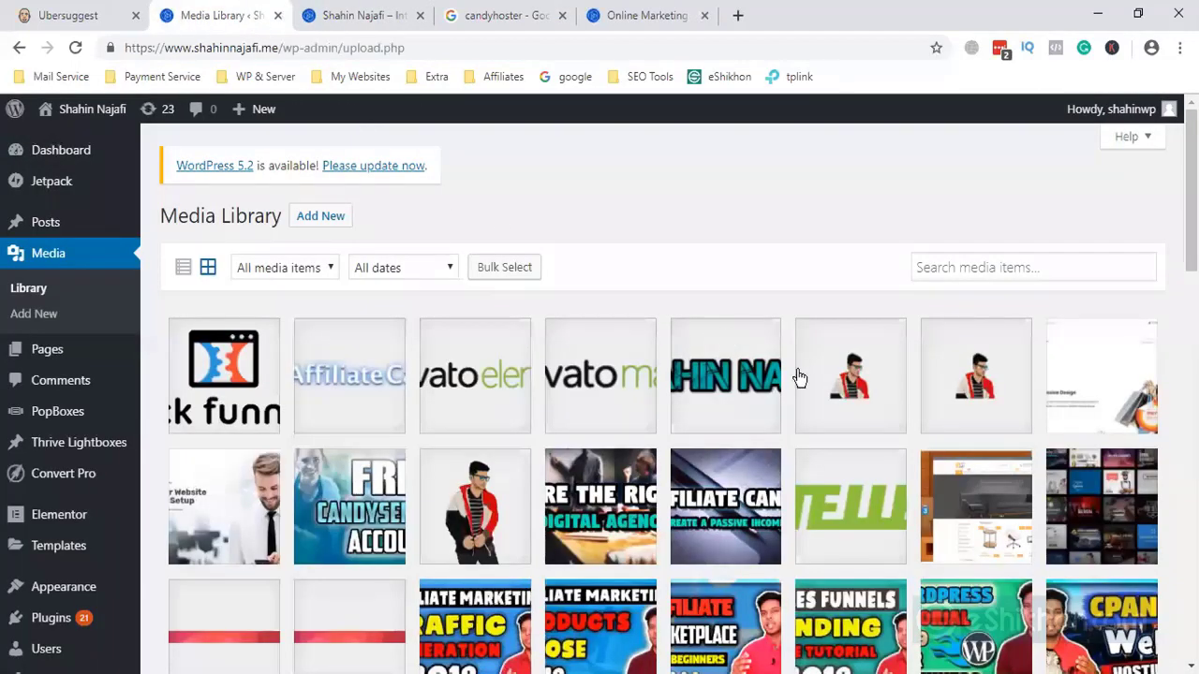
Open the attachment details of the 50 by 50 pixel portrait, inspect its alt text, caption and description fields, and close them.
left_click(848, 380)
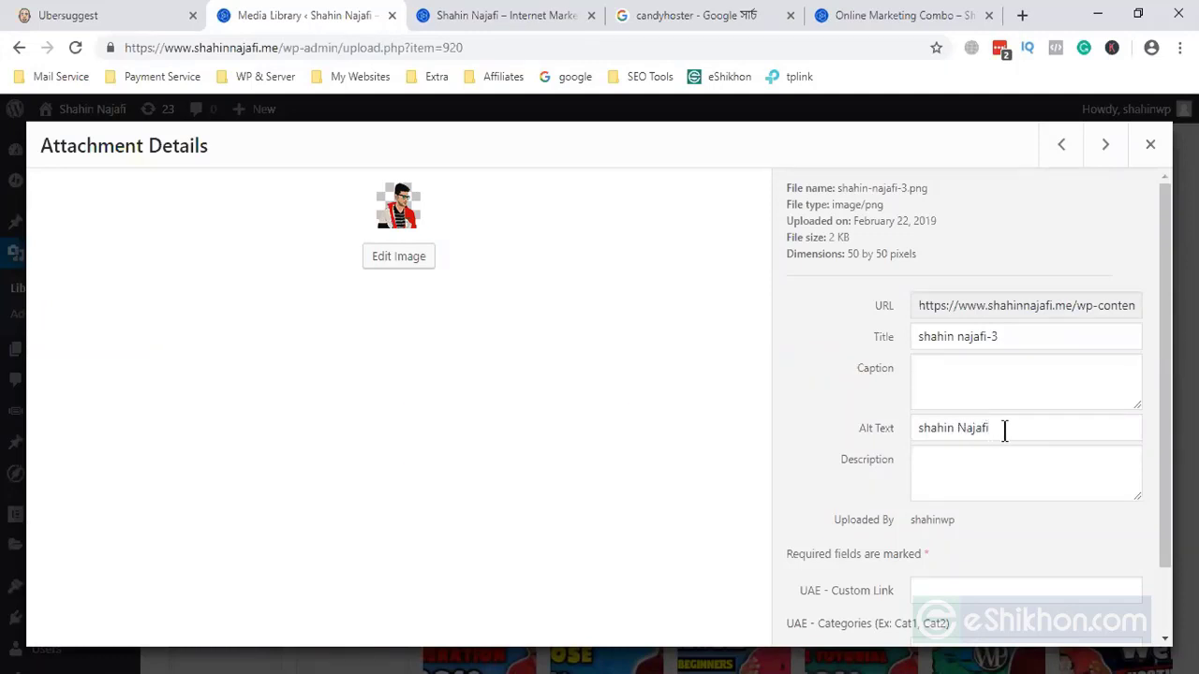
left_click_drag(1003, 428, 916, 418)
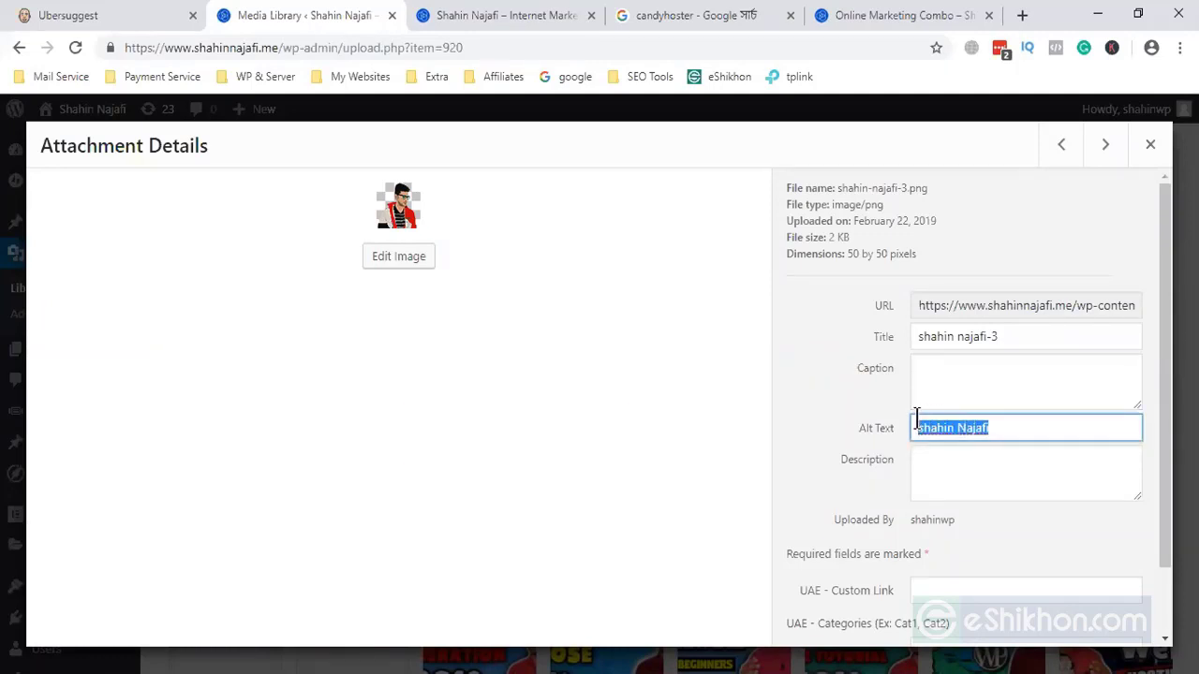
left_click(955, 375)
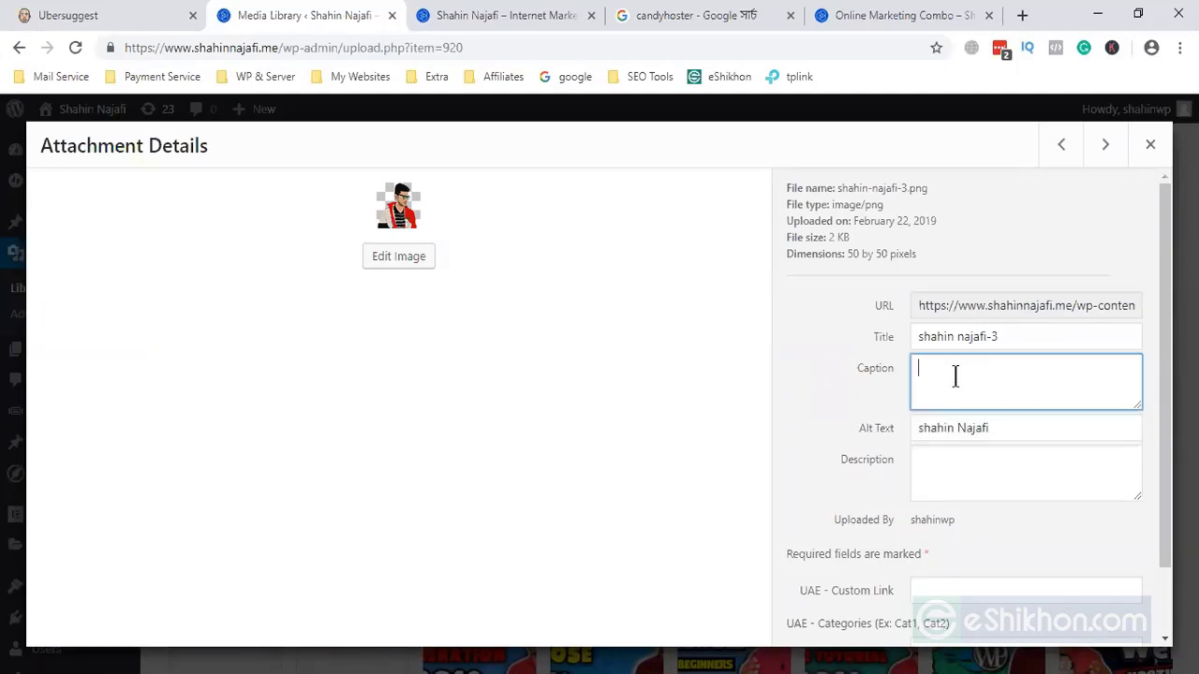
left_click(936, 460)
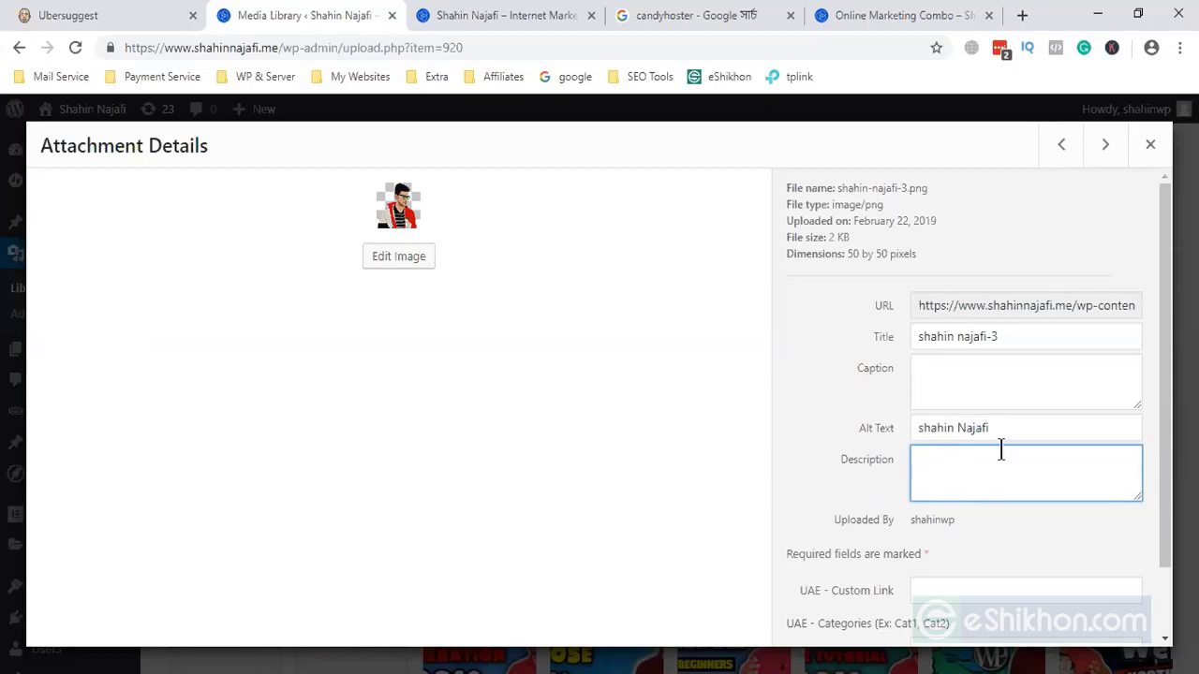
left_click(1151, 145)
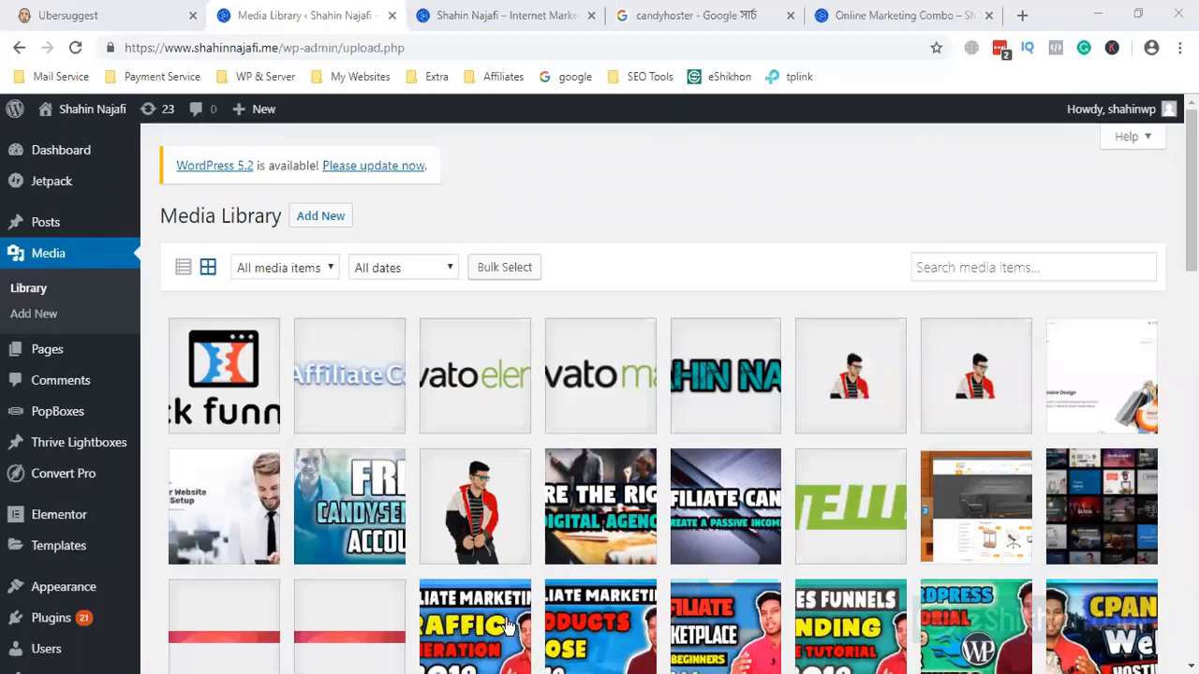
Return to the site's home page and view its header and introduction, checking the Media Library in between.
left_click(490, 14)
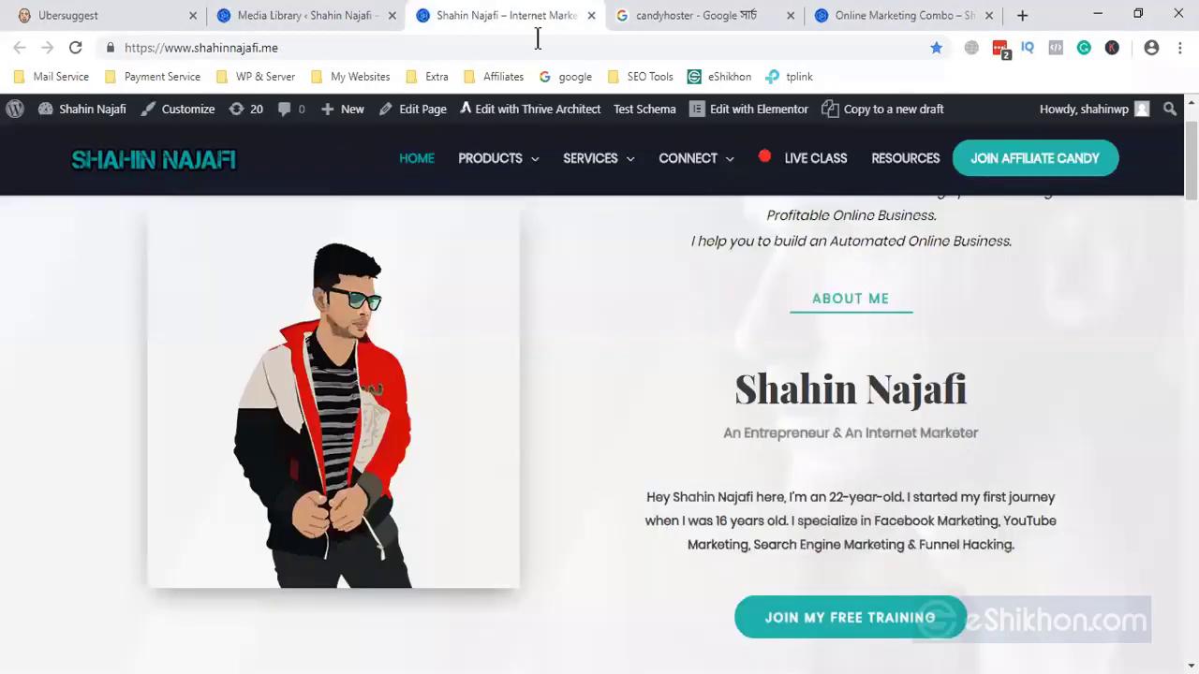
scroll(808, 457, "up", 1)
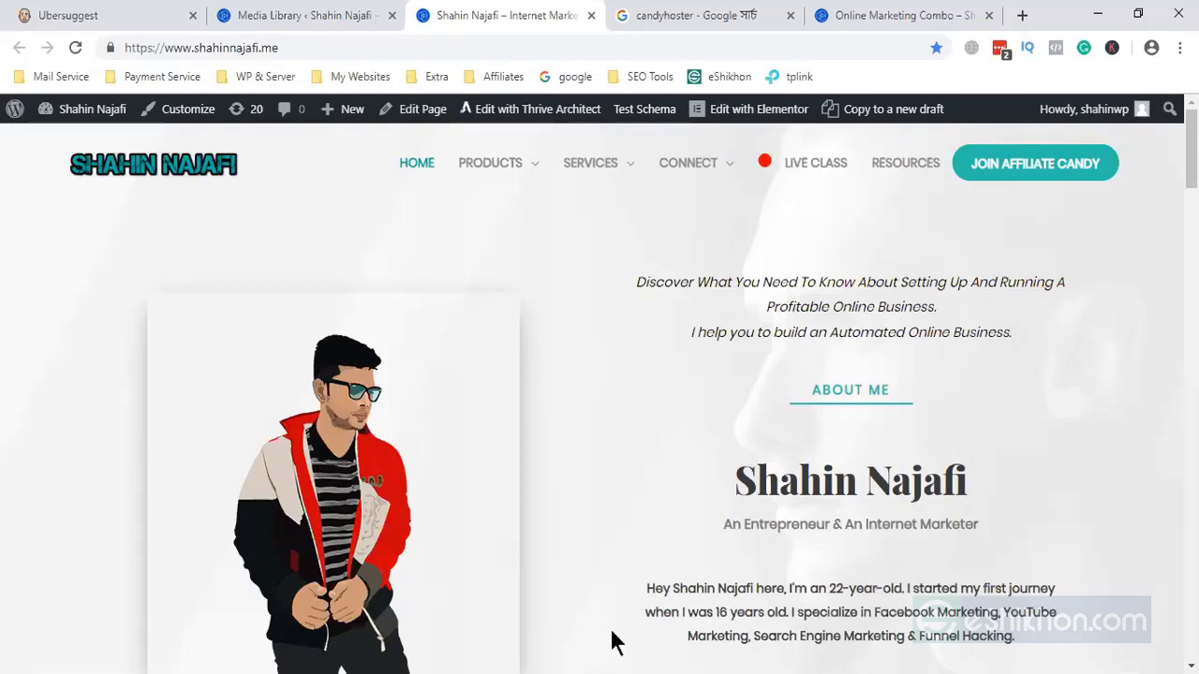
left_click(375, 15)
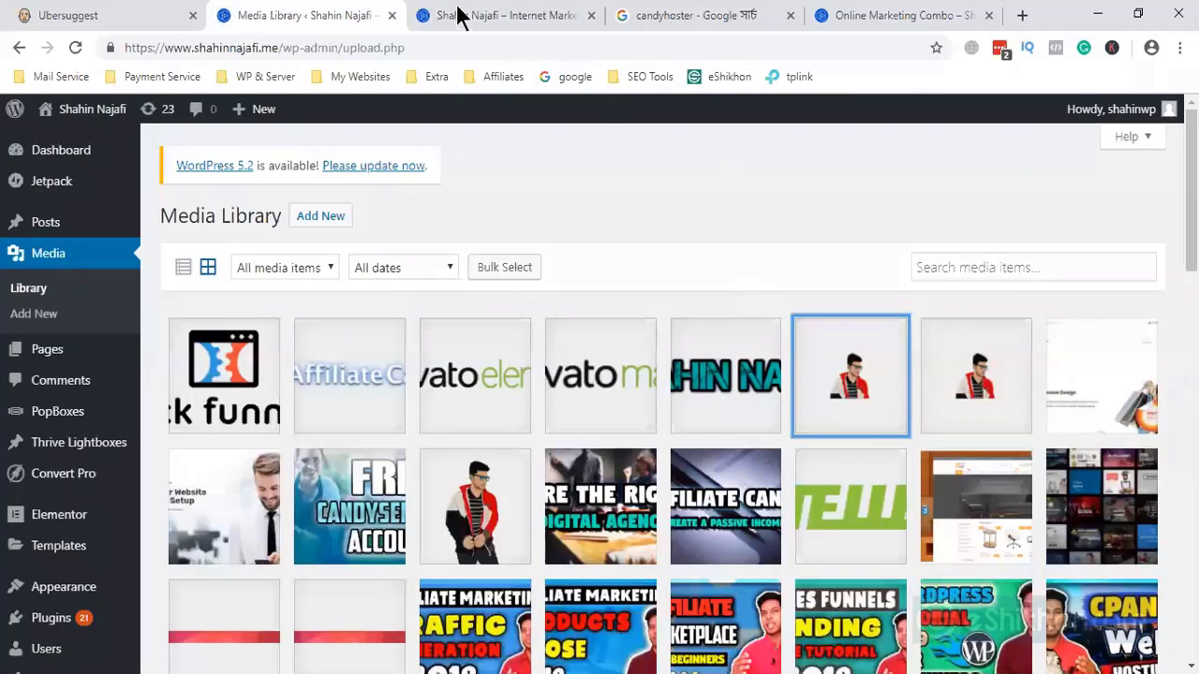
left_click(459, 15)
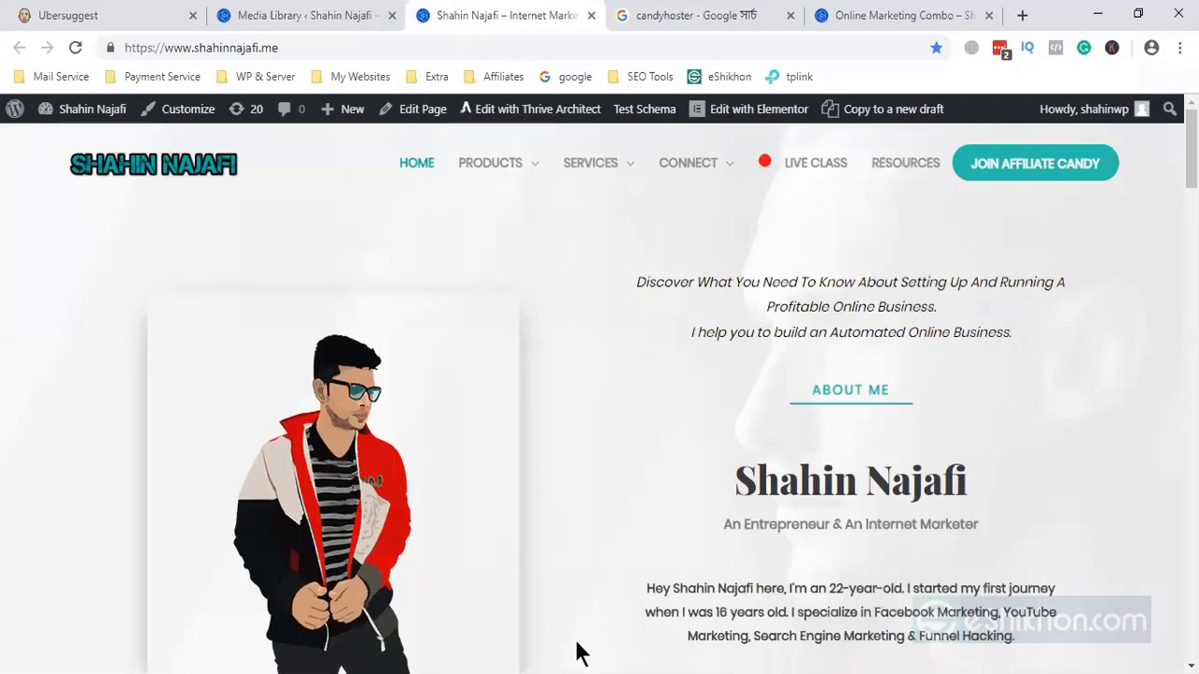